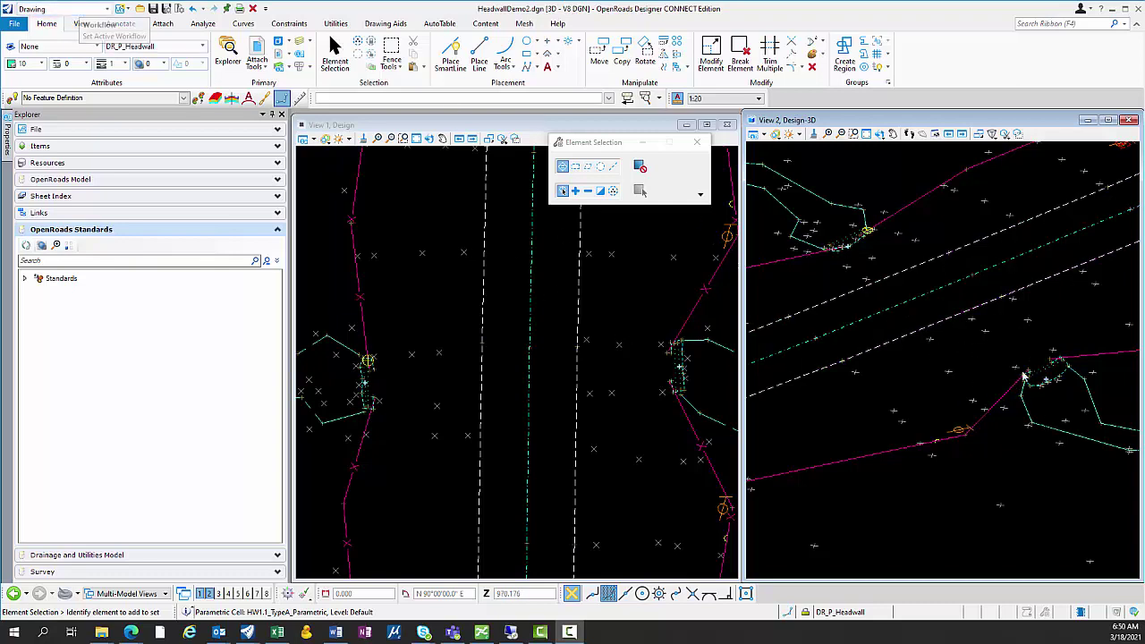
Switch the active workflow from Drawing to Drainage and Utilities
click(80, 9)
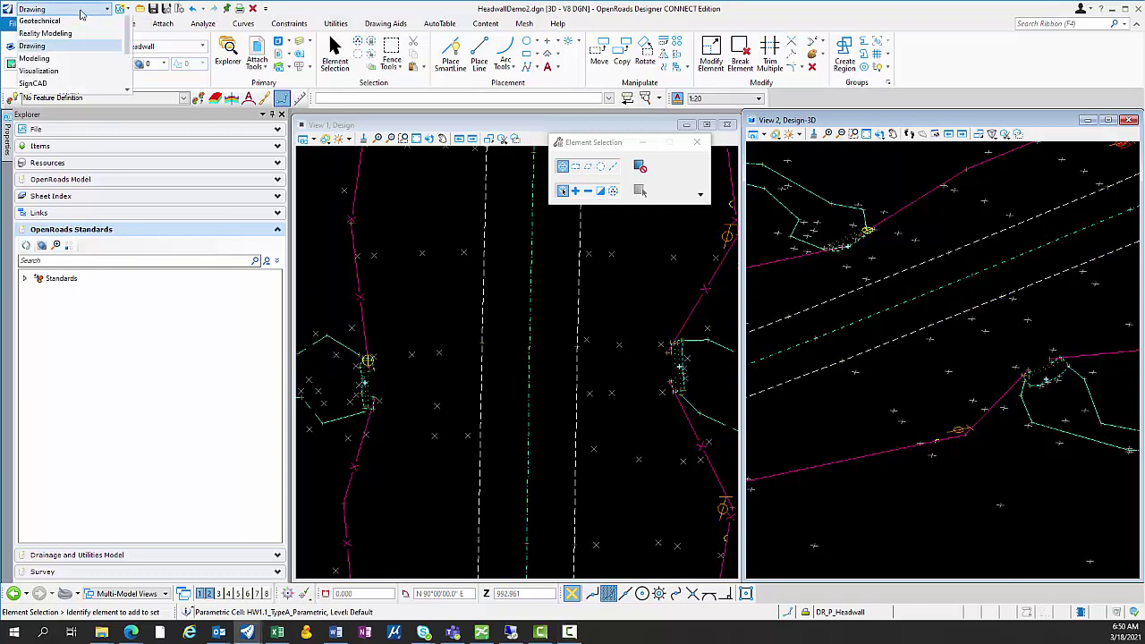
scroll(68, 90, down, 1)
click(66, 87)
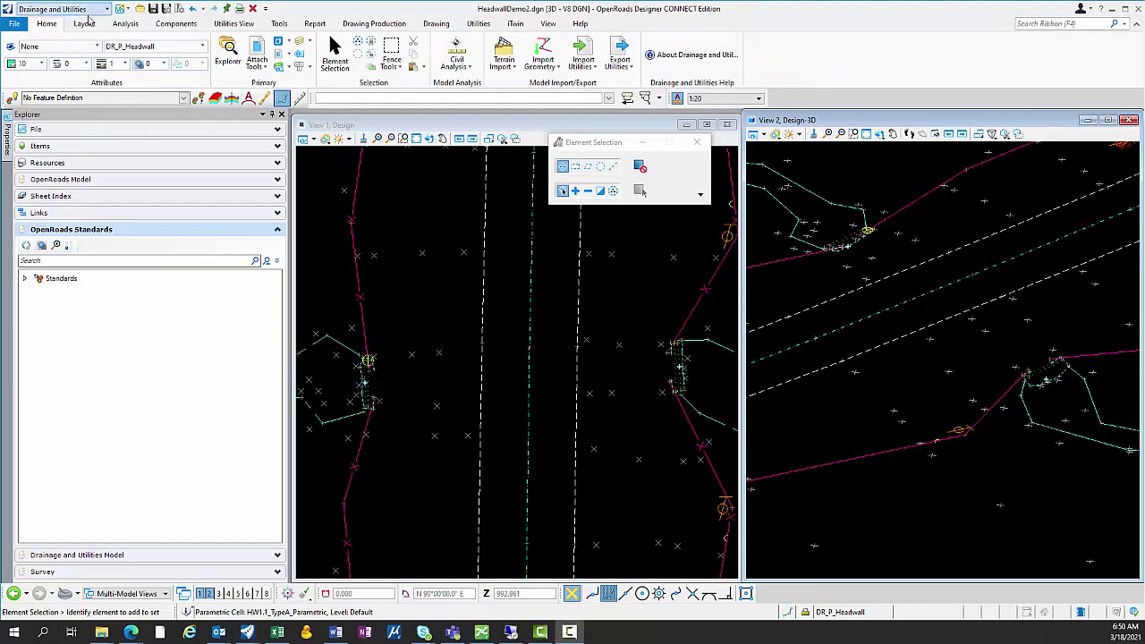
Start the Place Node command with the proposed storm water headwall feature definition Generic Headwall-P
click(620, 359)
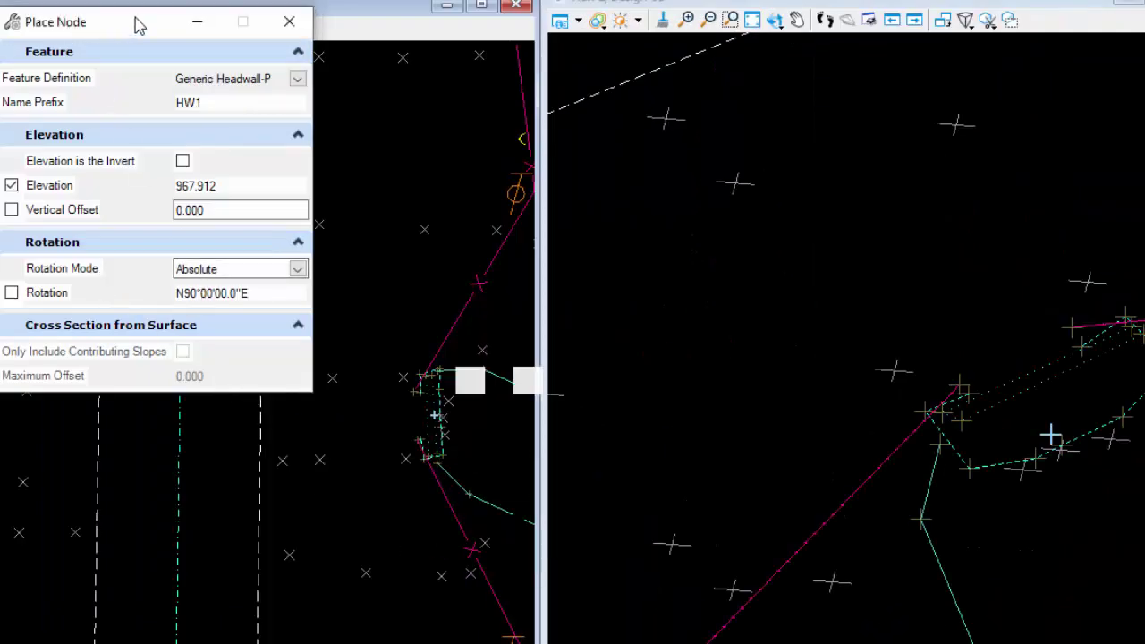
drag(120, 26, 209, 12)
click(295, 90)
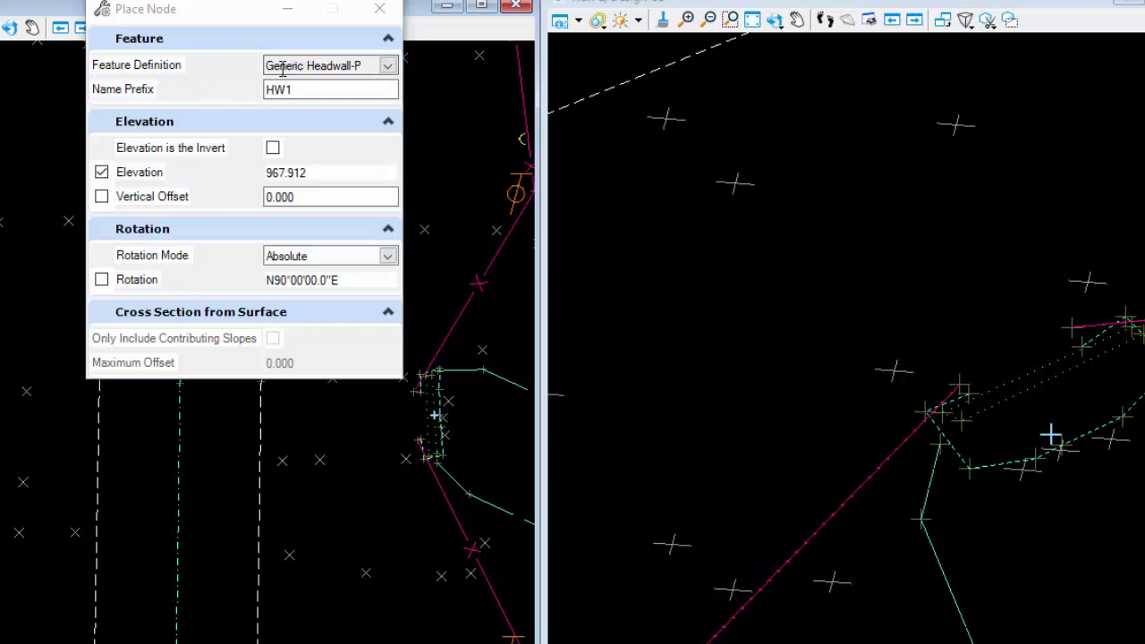
click(386, 66)
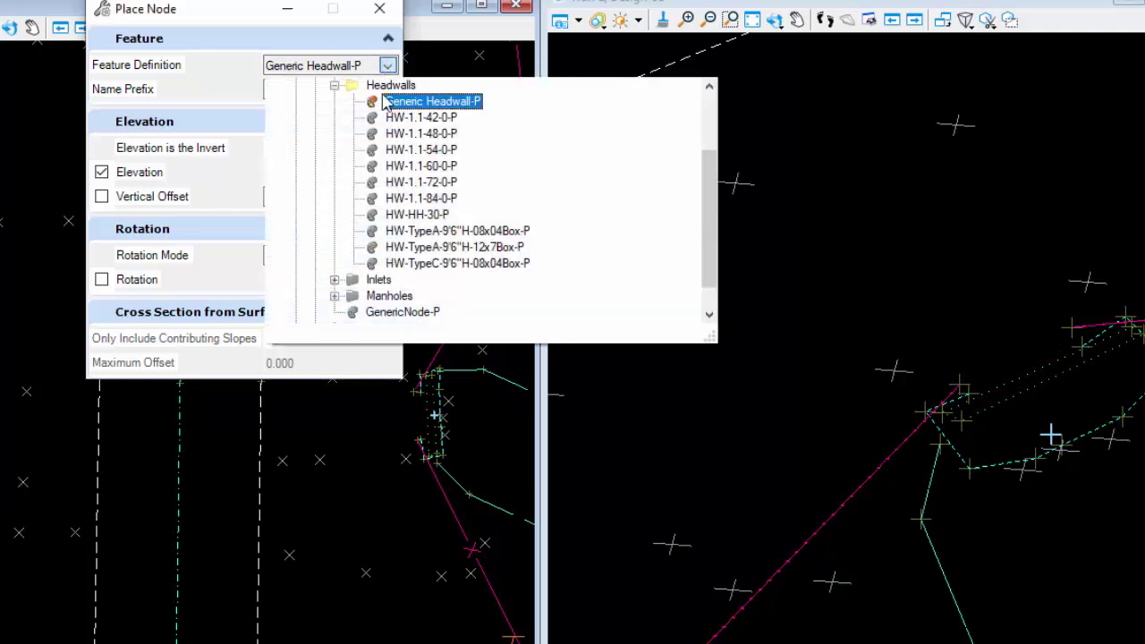
scroll(384, 112, up, 2)
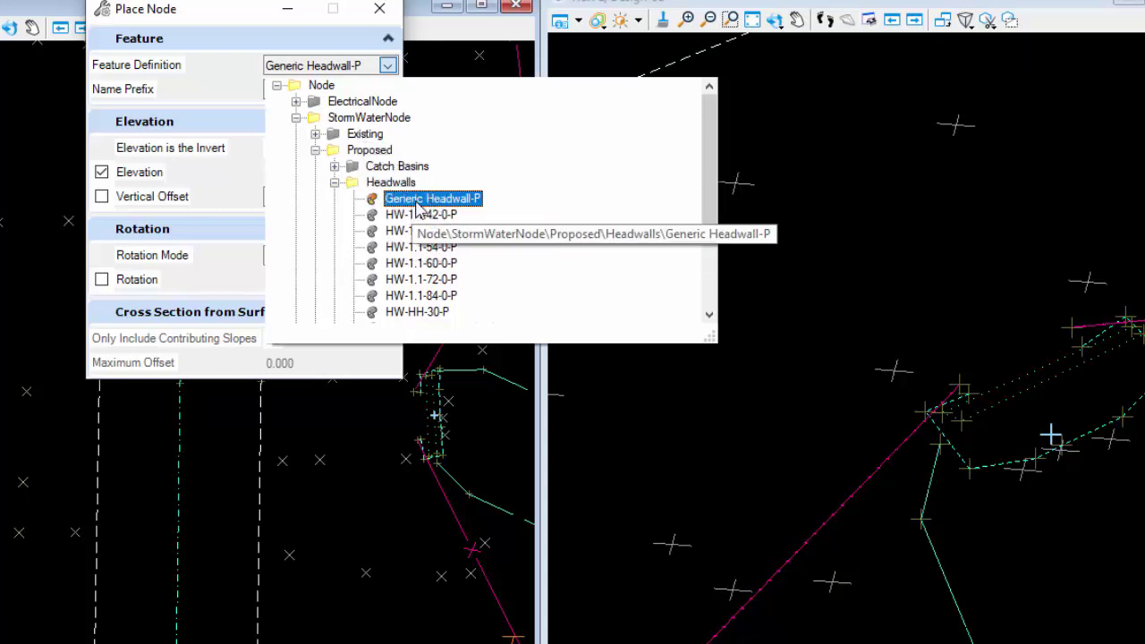
click(481, 203)
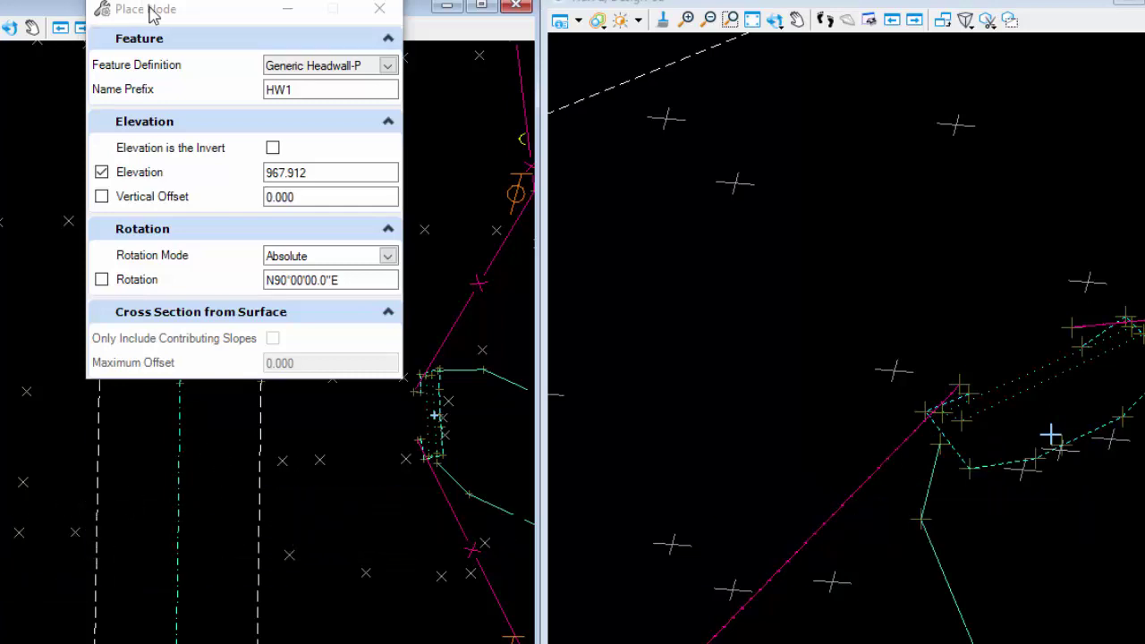
Place the first headwall node on the surveyed pipe inlet-outlet point east of the road at elevation 967.912, using Absolute rotation mode
drag(172, 13, 51, 12)
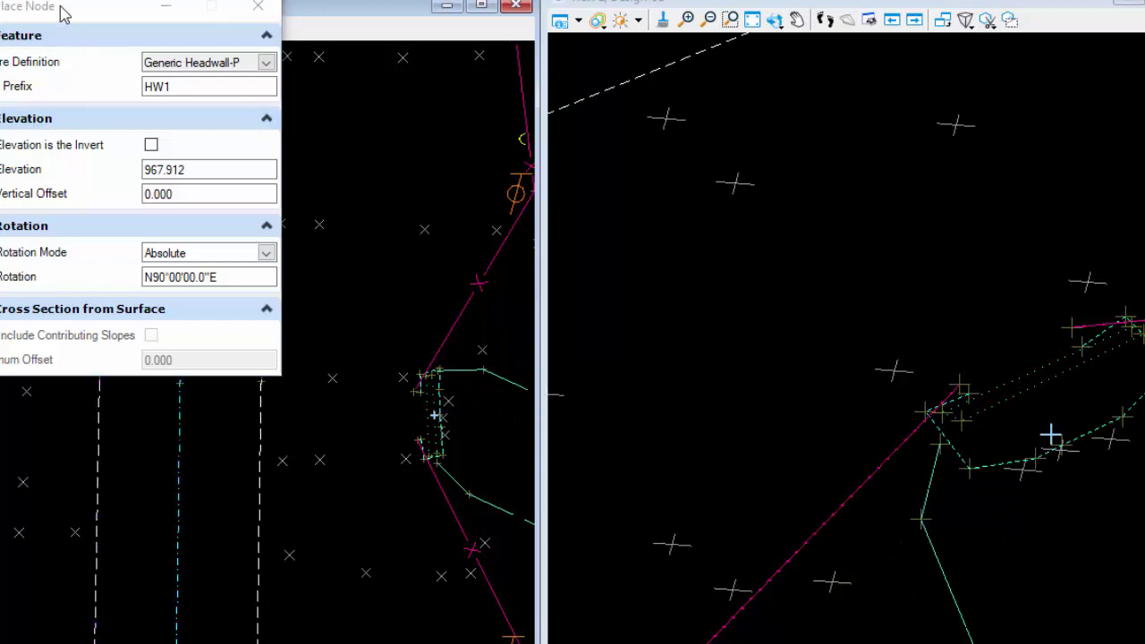
scroll(432, 430, up, 4)
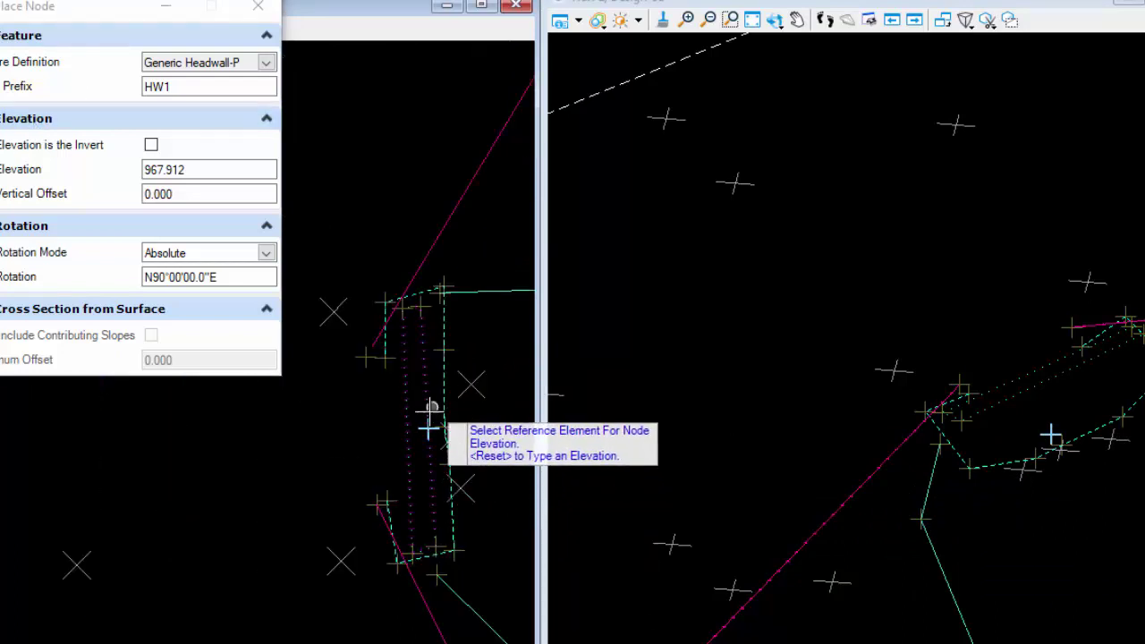
right_click(420, 437)
scroll(447, 421, up, 3)
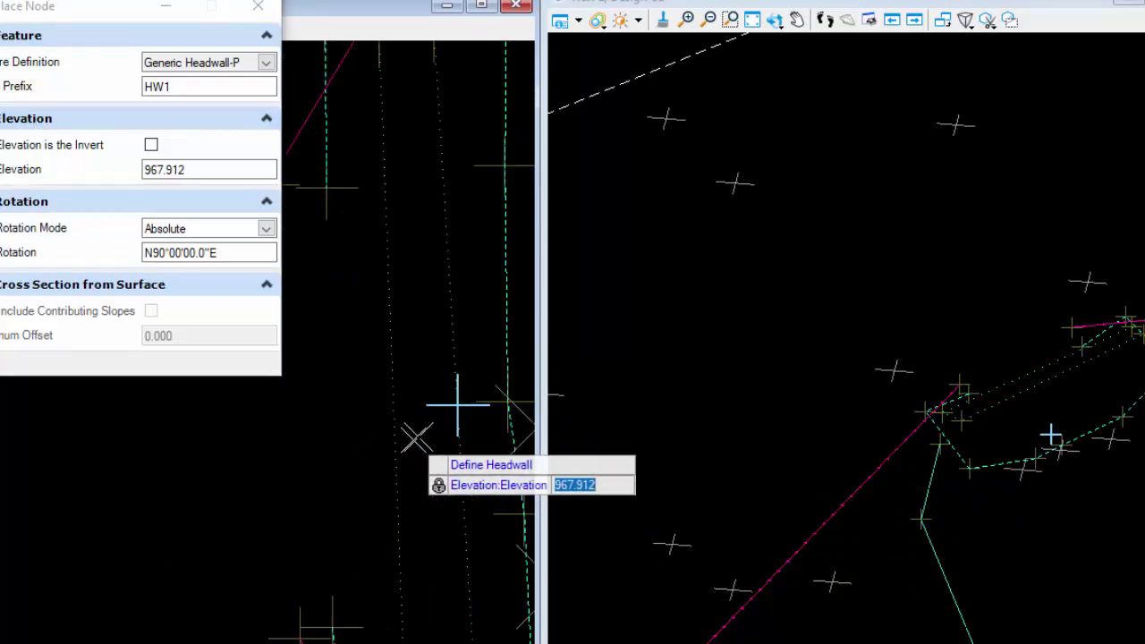
mouse_move(458, 405)
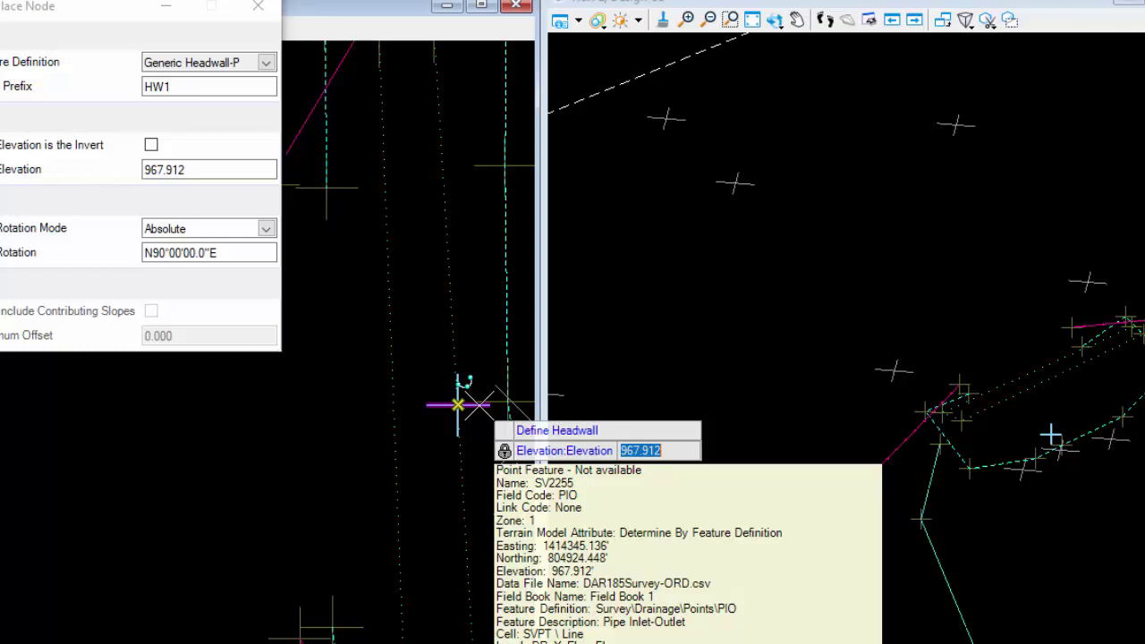
click(458, 405)
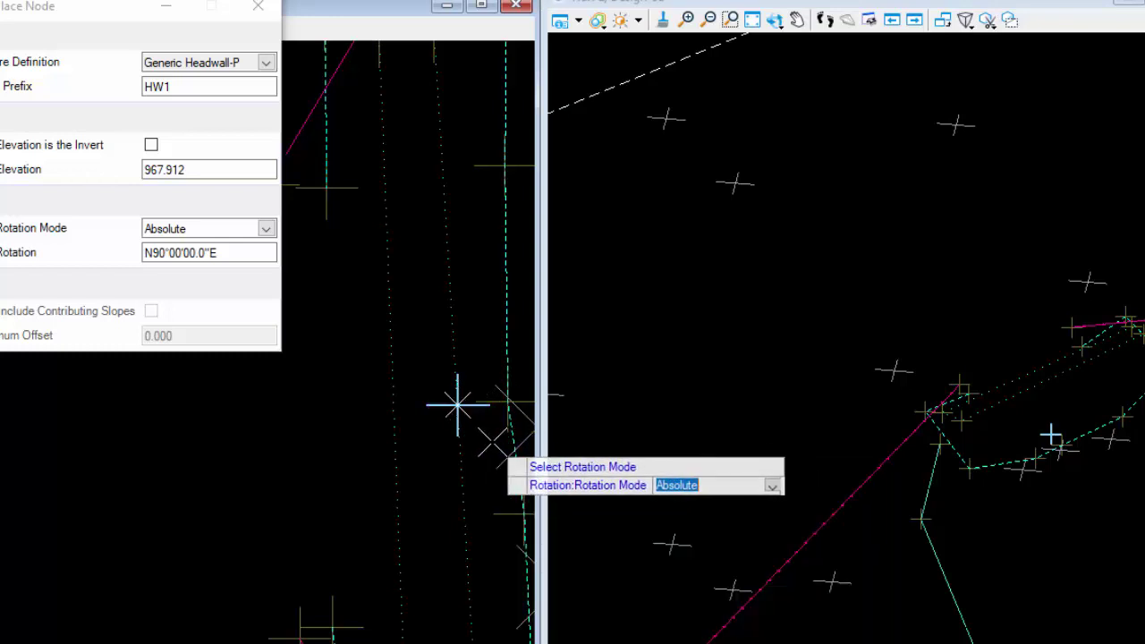
click(458, 405)
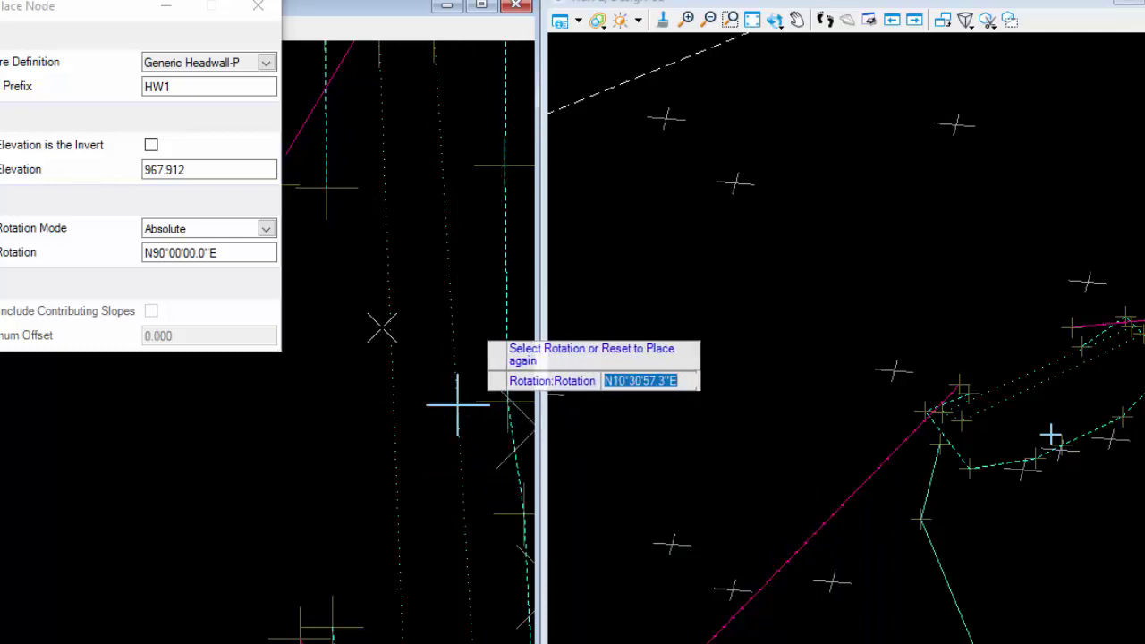
click(458, 405)
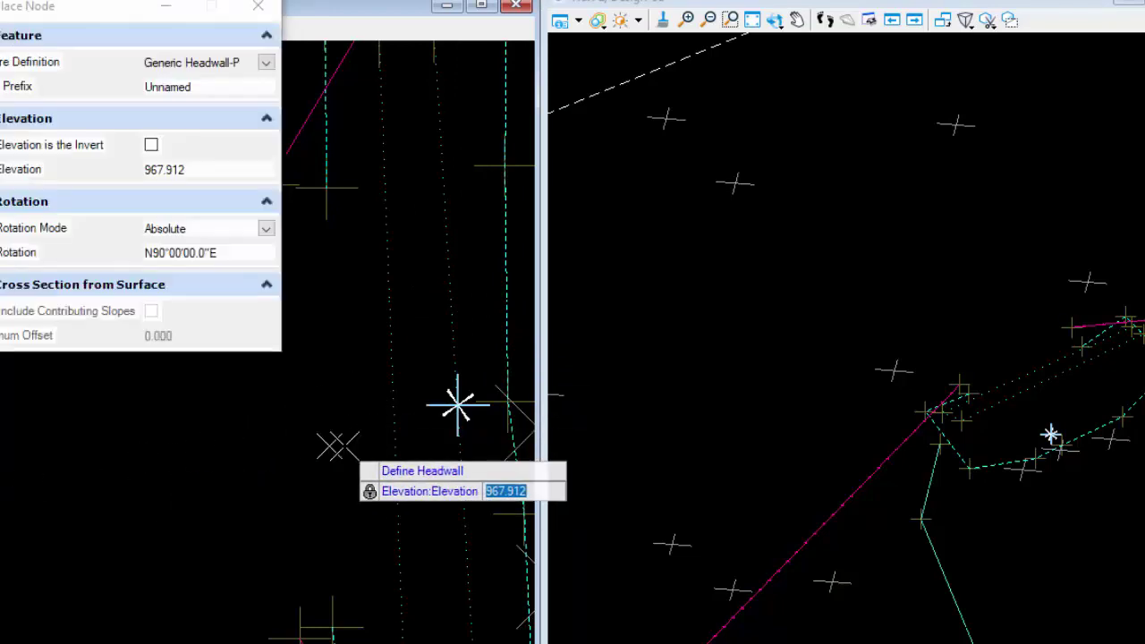
Place a second Generic Headwall-P node on the surveyed pipe point west of the road at elevation 967.580, using Absolute rotation mode
scroll(1048, 435, up, 2)
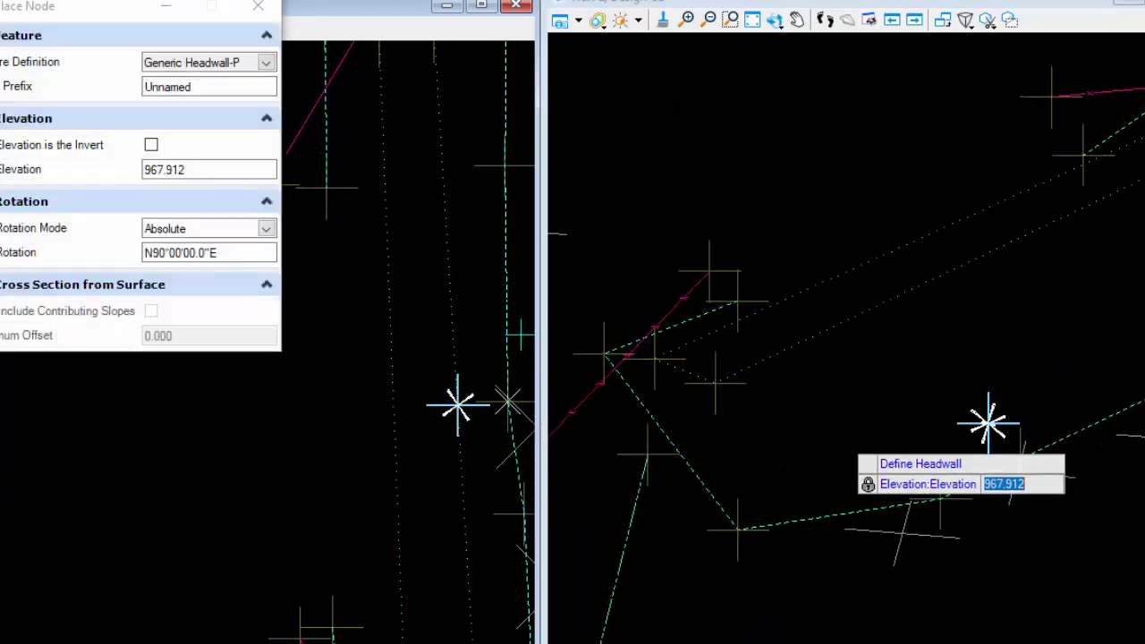
scroll(917, 411, up, 3)
scroll(1028, 205, down, 2)
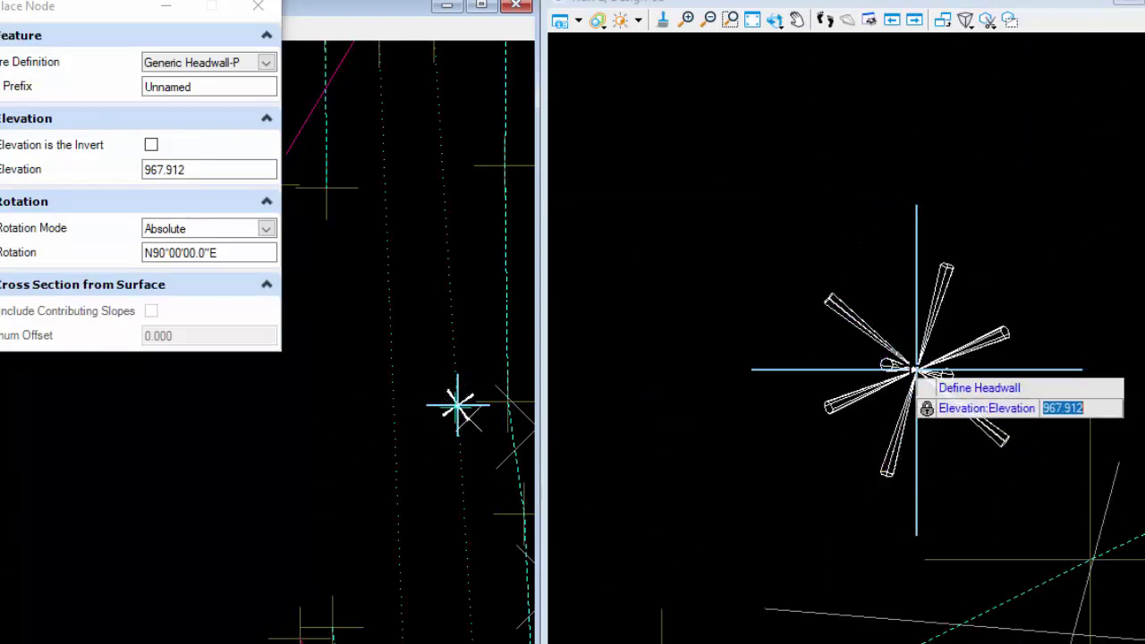
scroll(916, 368, down, 2)
scroll(462, 417, down, 2)
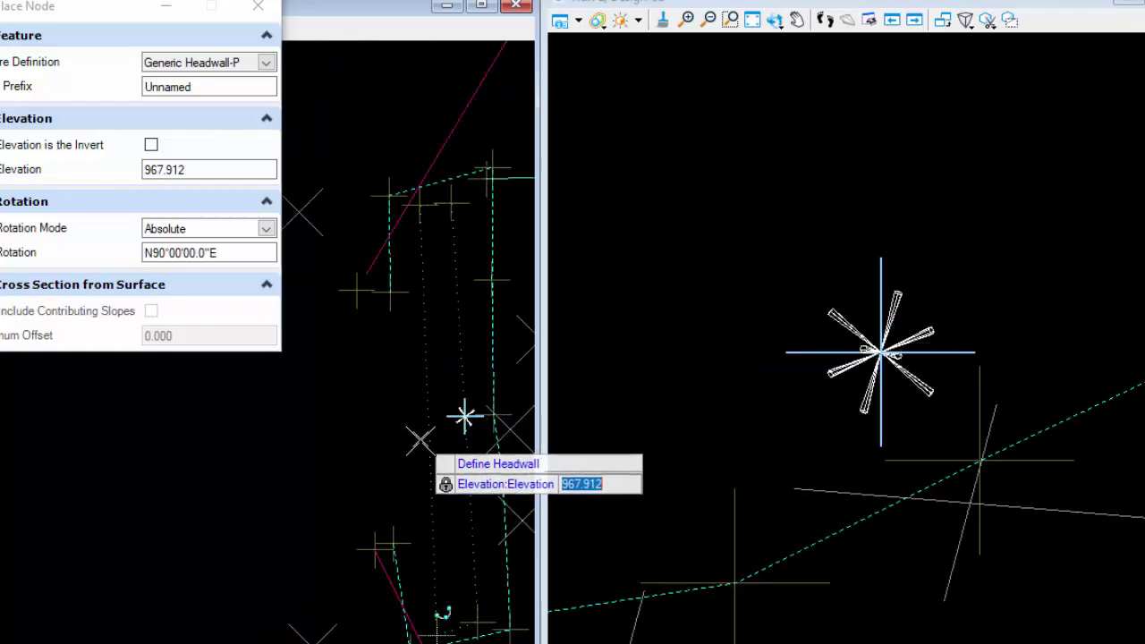
scroll(0, 462, up, 2)
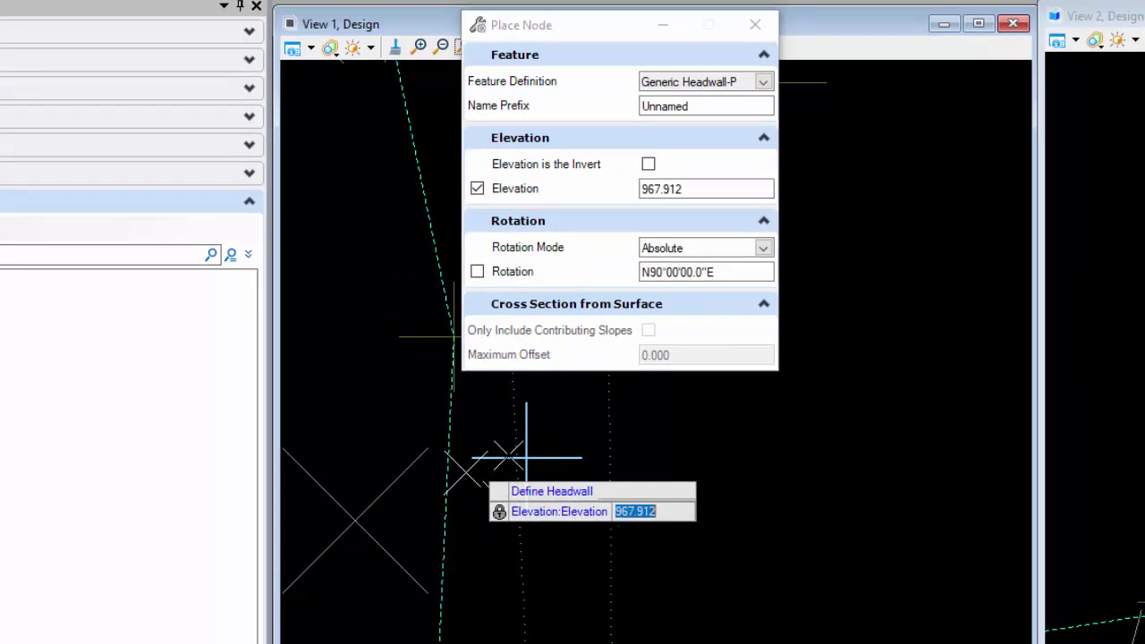
mouse_move(527, 458)
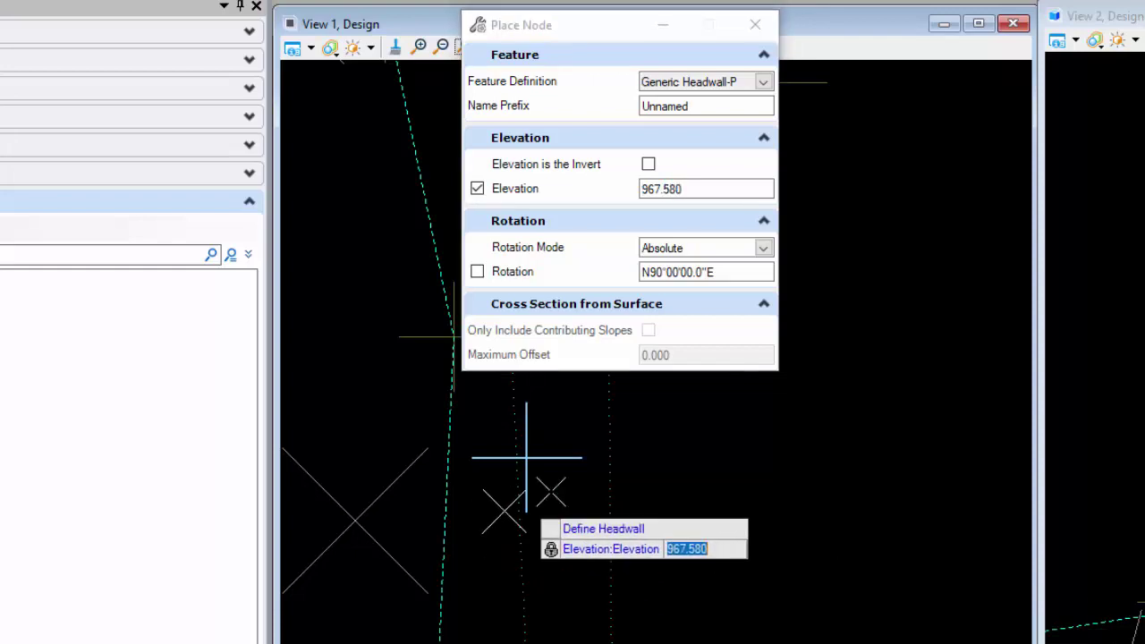
click(527, 457)
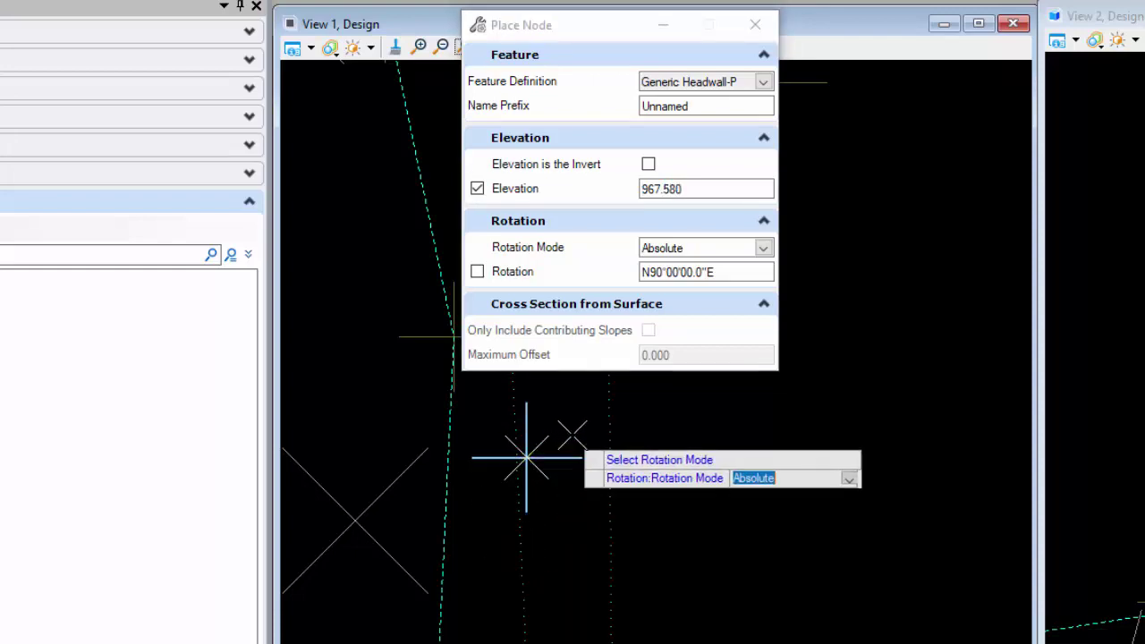
click(555, 412)
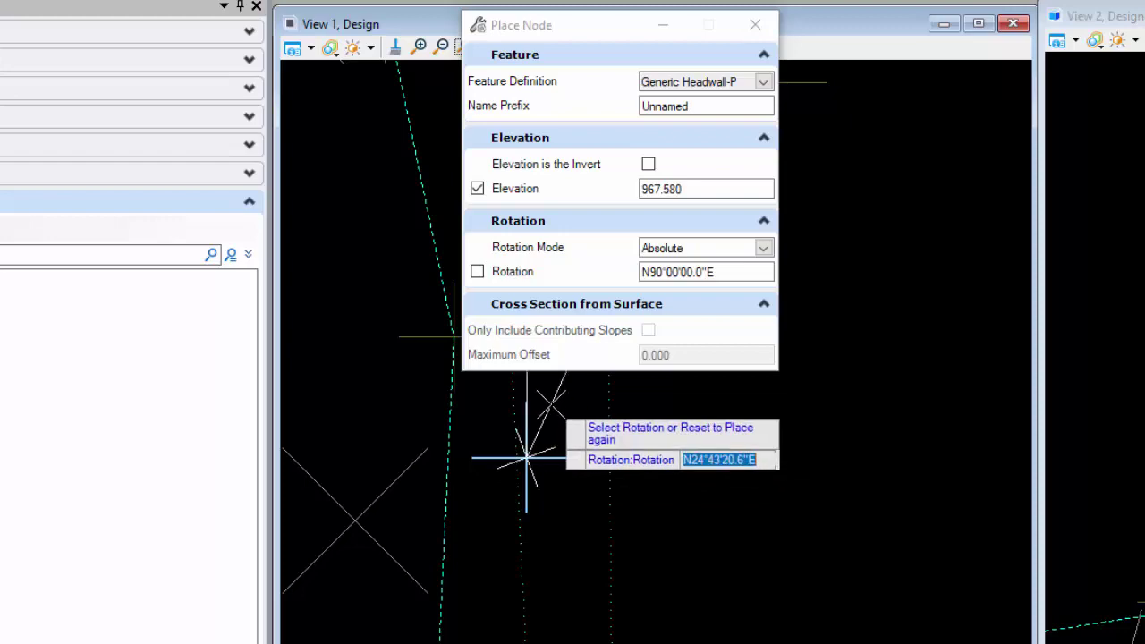
click(598, 463)
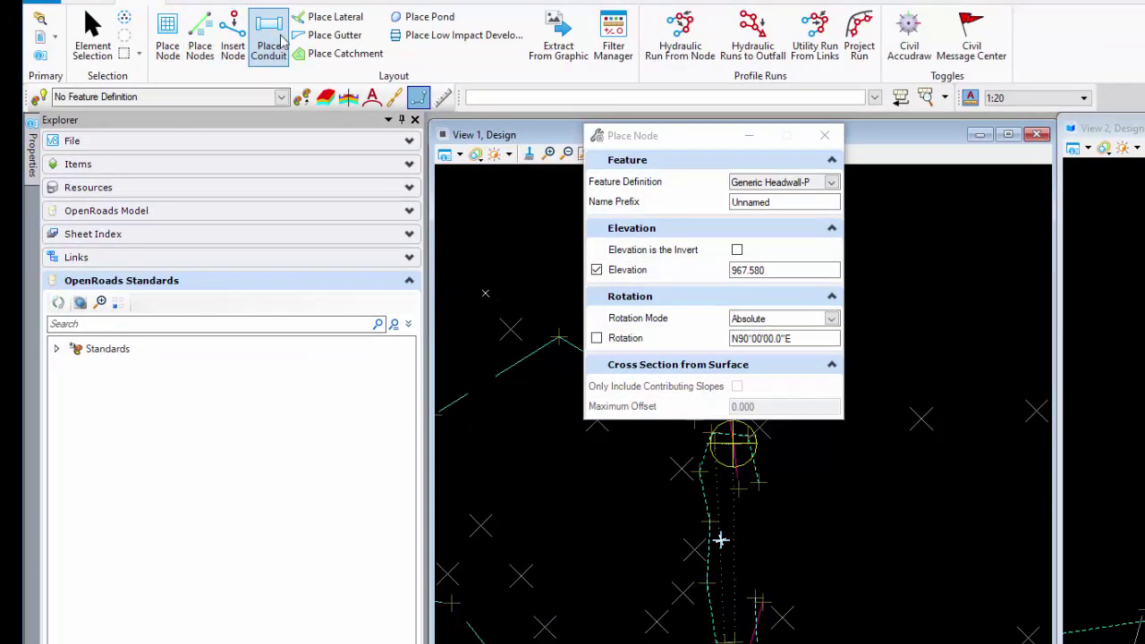
Place an 18 in. Type A-Round Metal-P conduit from the east headwall node to the west headwall node
click(273, 45)
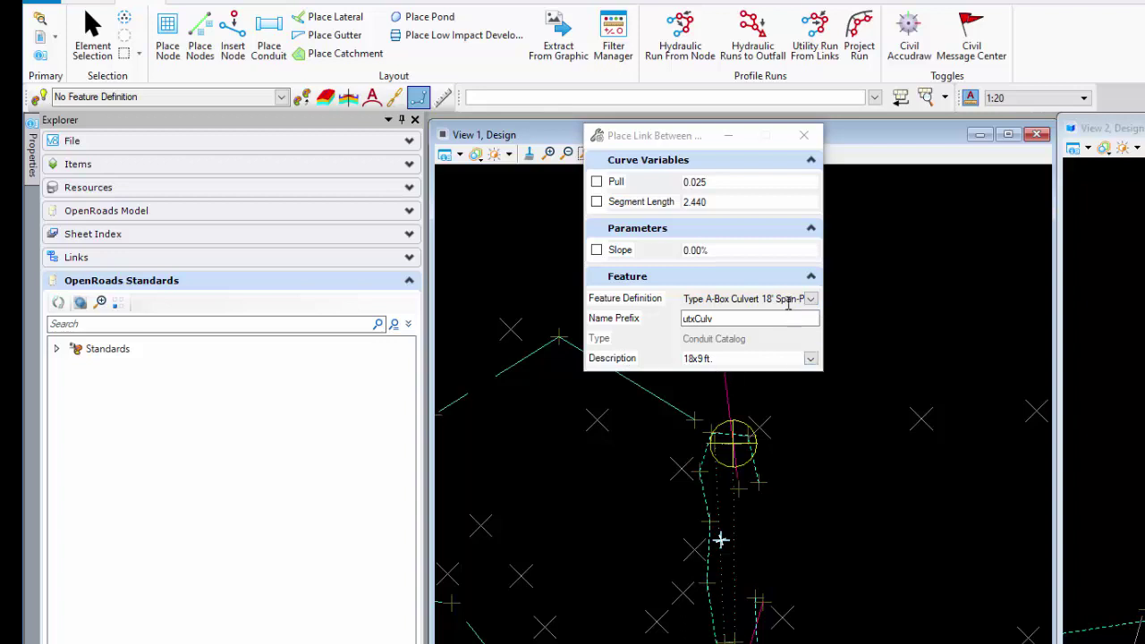
click(810, 359)
click(811, 298)
scroll(873, 385, down, 3)
click(805, 447)
click(747, 358)
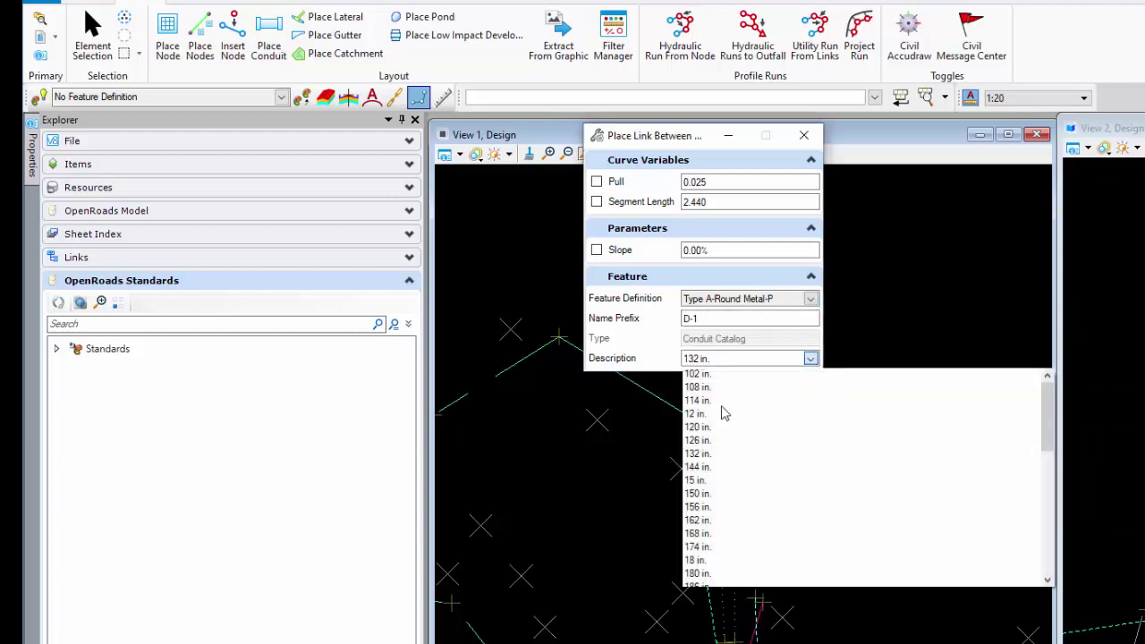
click(699, 562)
click(1009, 486)
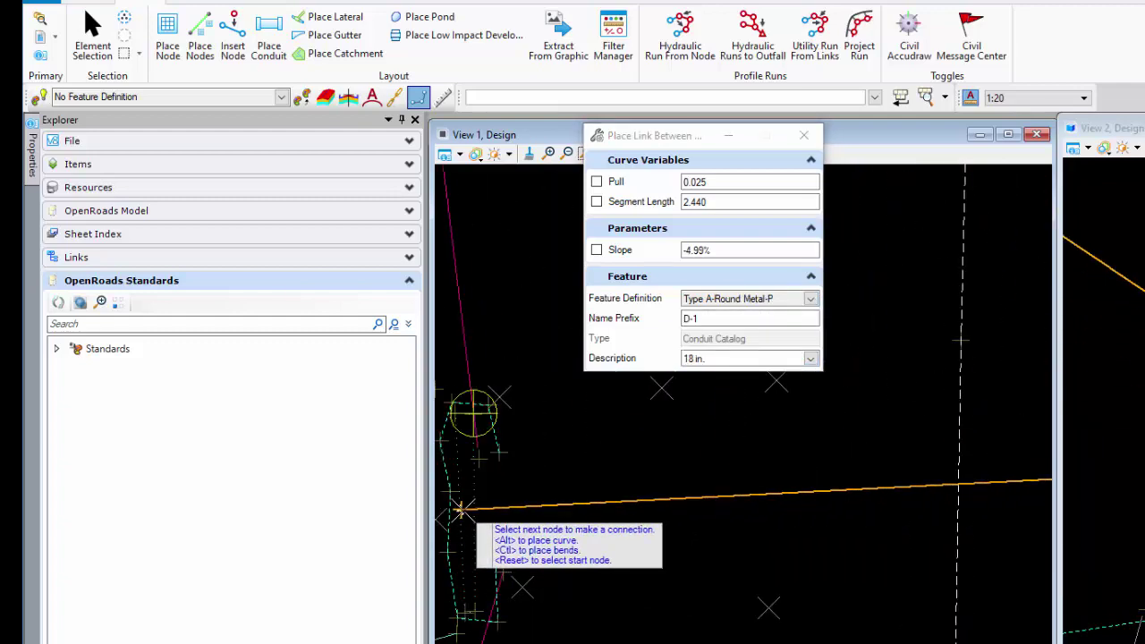
click(461, 510)
scroll(723, 421, down, 3)
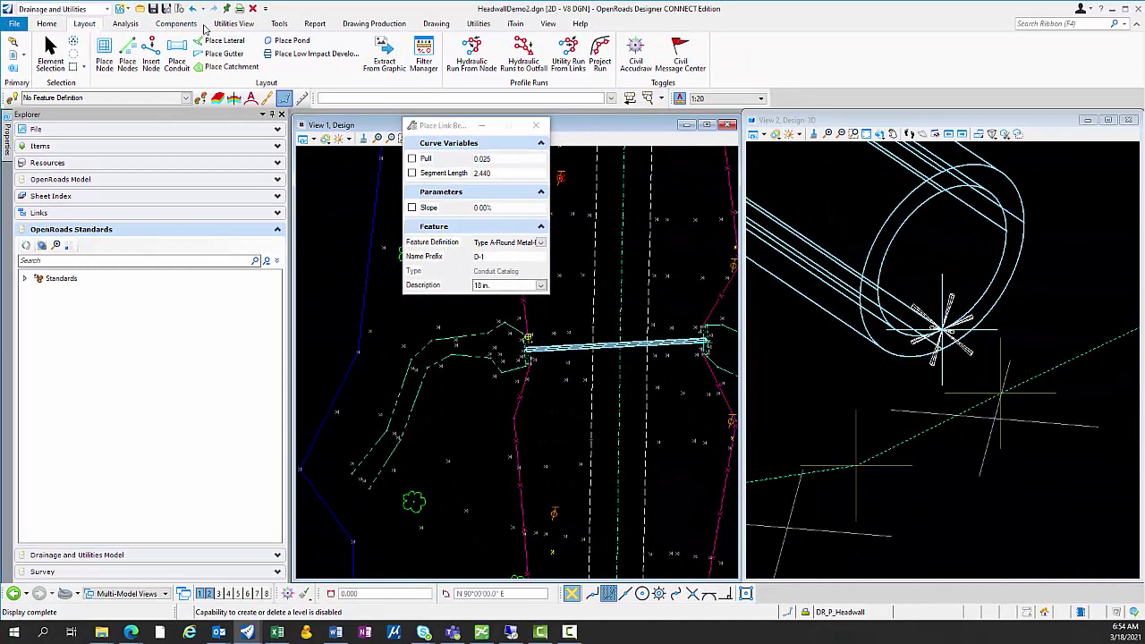
Start Place Parametric Cell from the drawing tools and load the OHDOT_3d_Headwalls.cel cell library
click(48, 23)
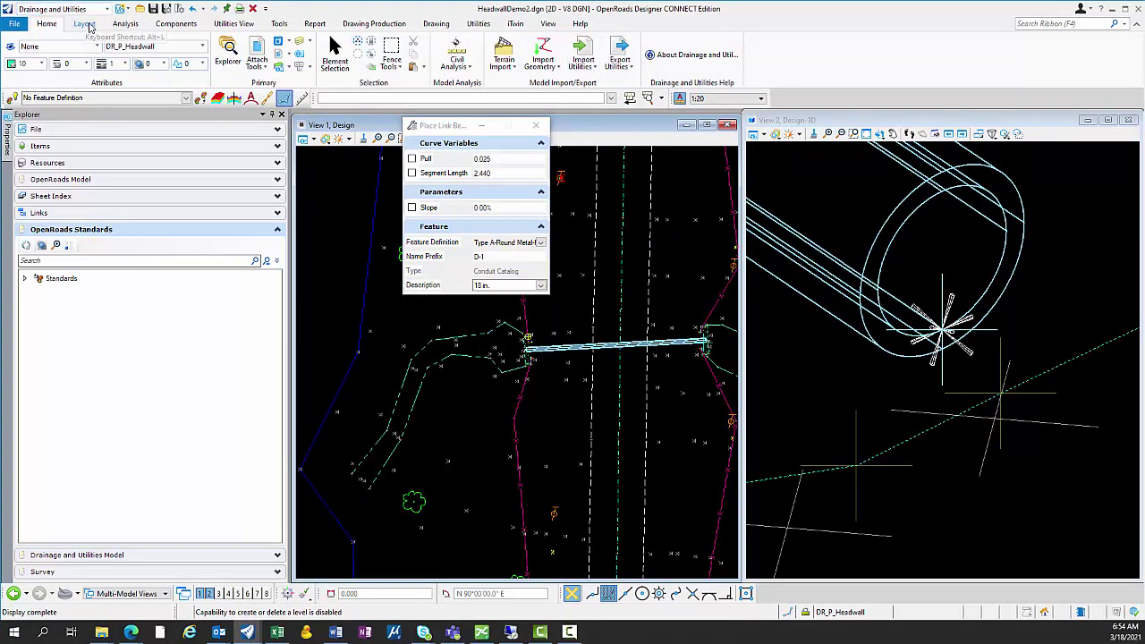
click(437, 24)
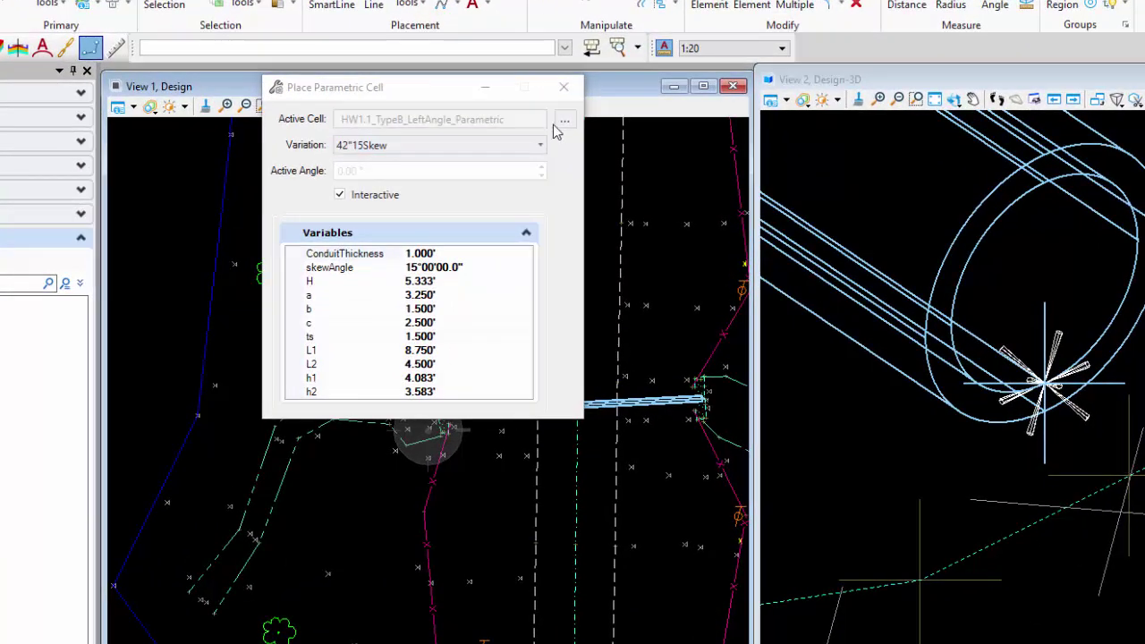
click(565, 120)
drag(173, 272, 264, 195)
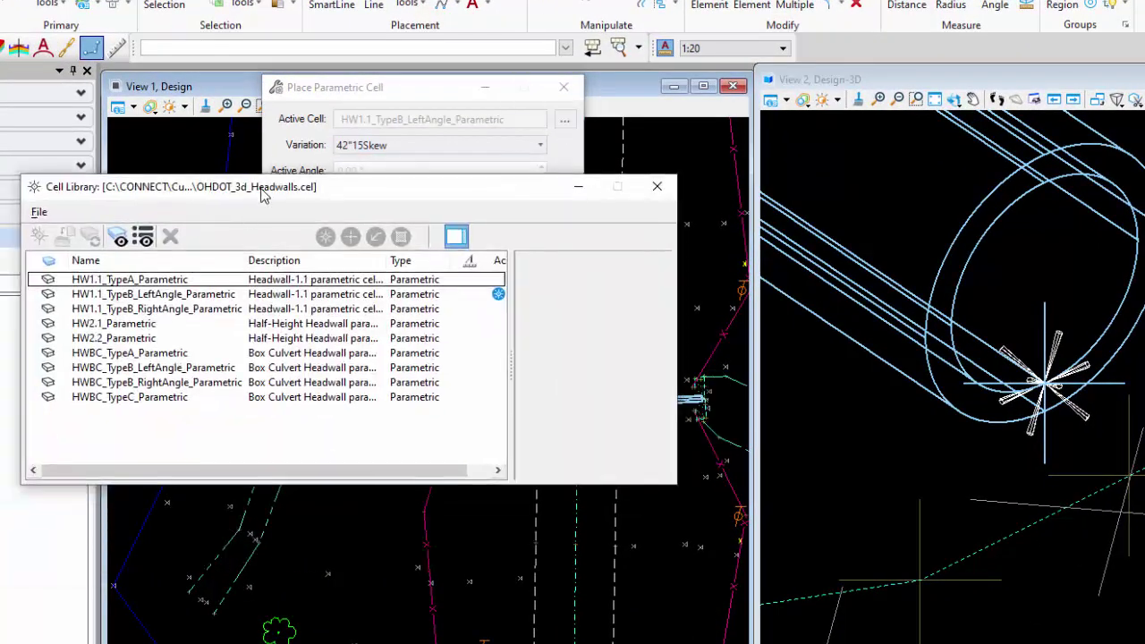
click(39, 215)
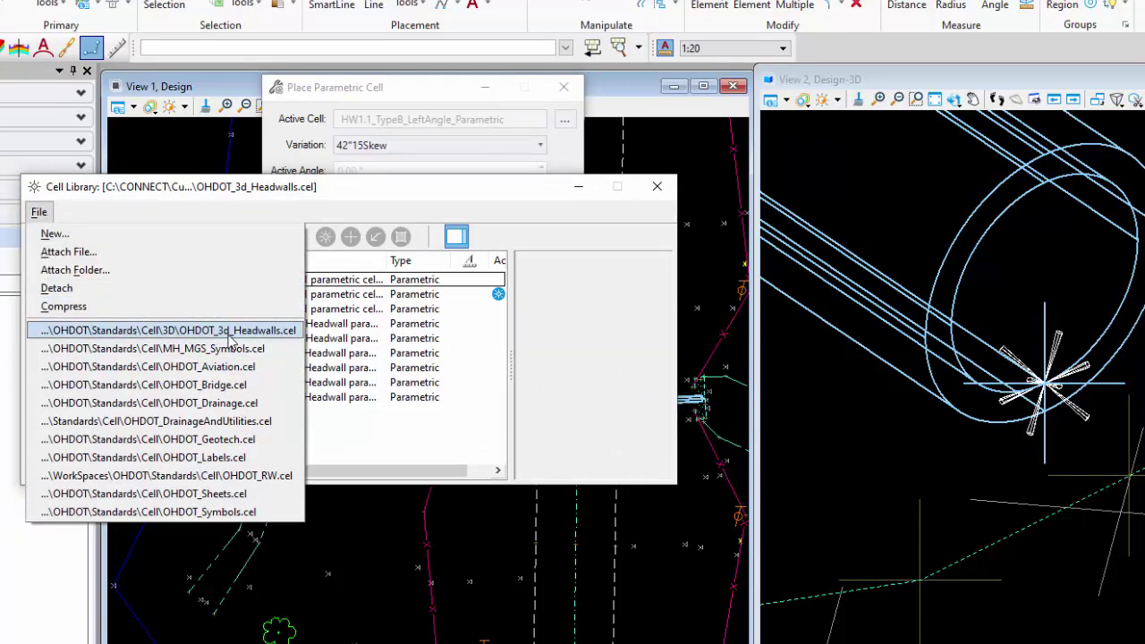
click(277, 338)
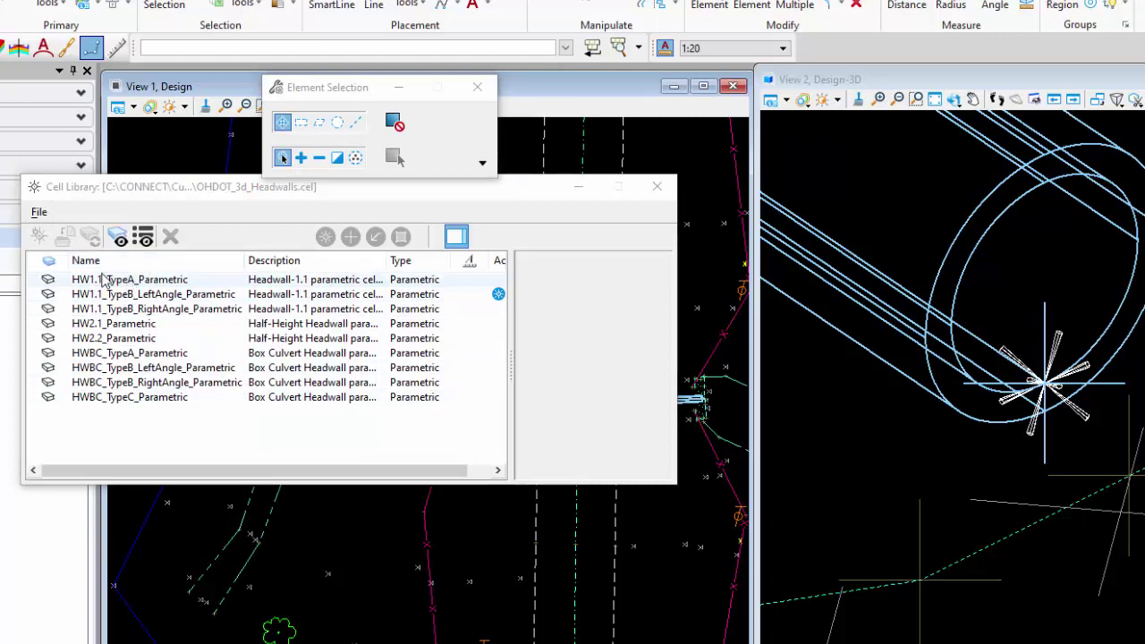
Preview the HW1.1, HW2 and HWBC headwall cells in the library to compare their shapes
click(135, 281)
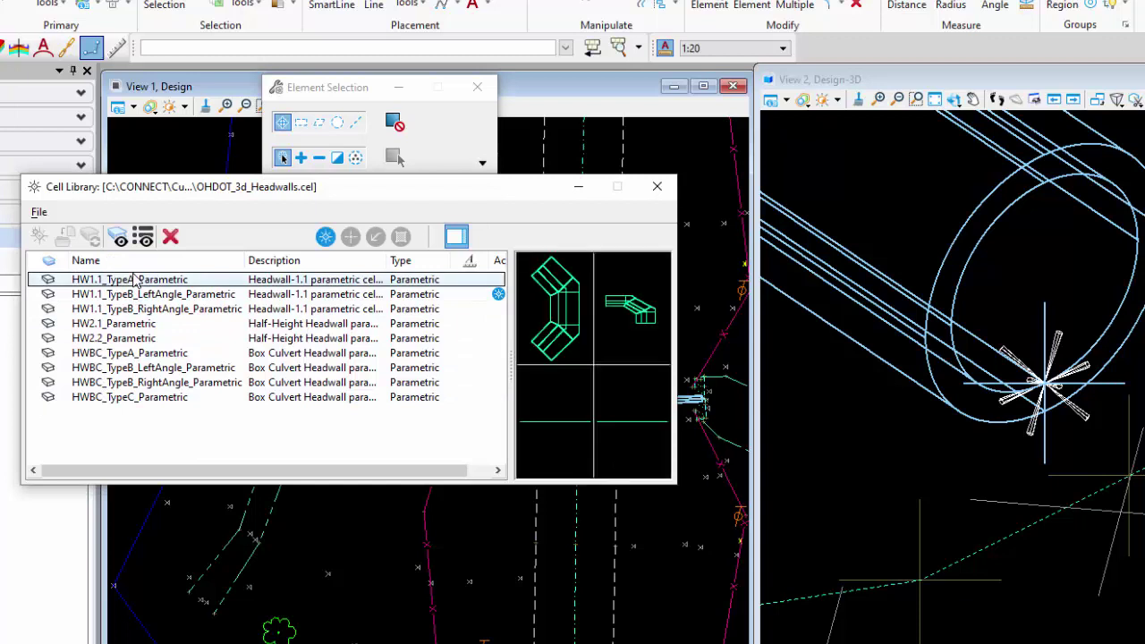
click(190, 295)
click(204, 308)
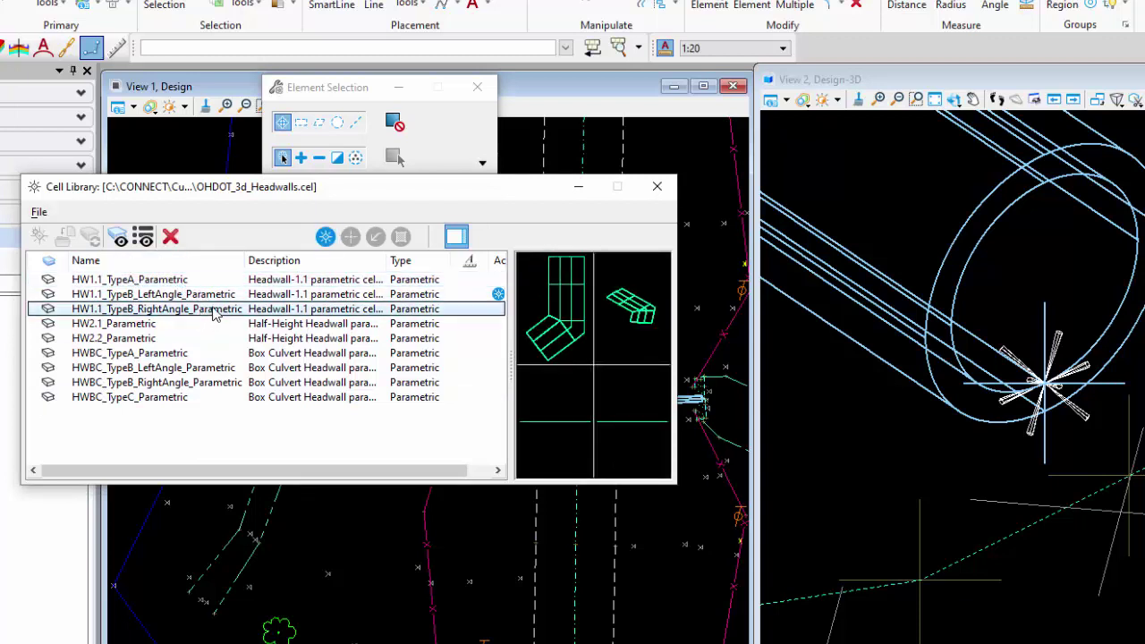
click(166, 324)
click(162, 338)
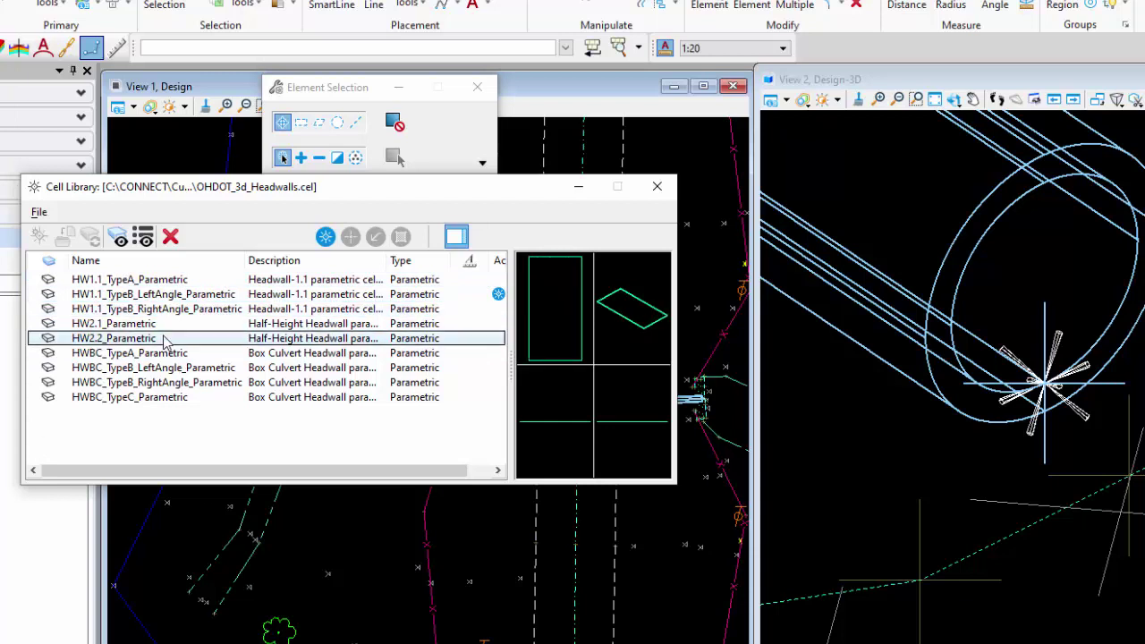
click(182, 355)
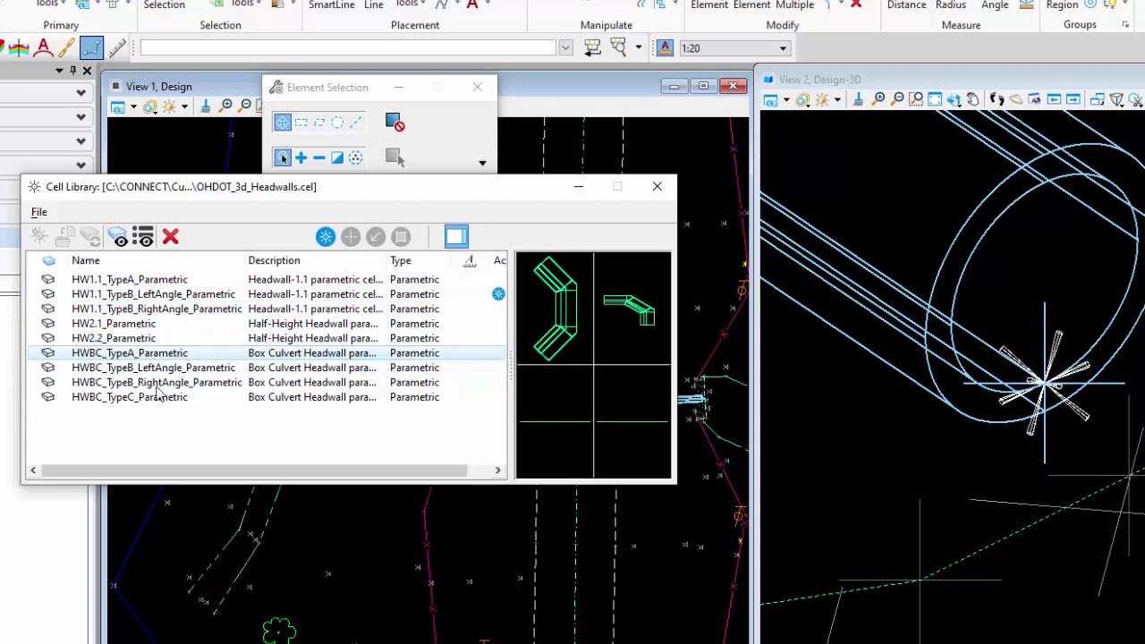
click(184, 369)
click(188, 383)
click(195, 369)
click(197, 398)
click(225, 382)
click(209, 369)
Activate the HW1.1_TypeA_Parametric cell for interactive placement with the 42" variation
click(167, 282)
double_click(173, 283)
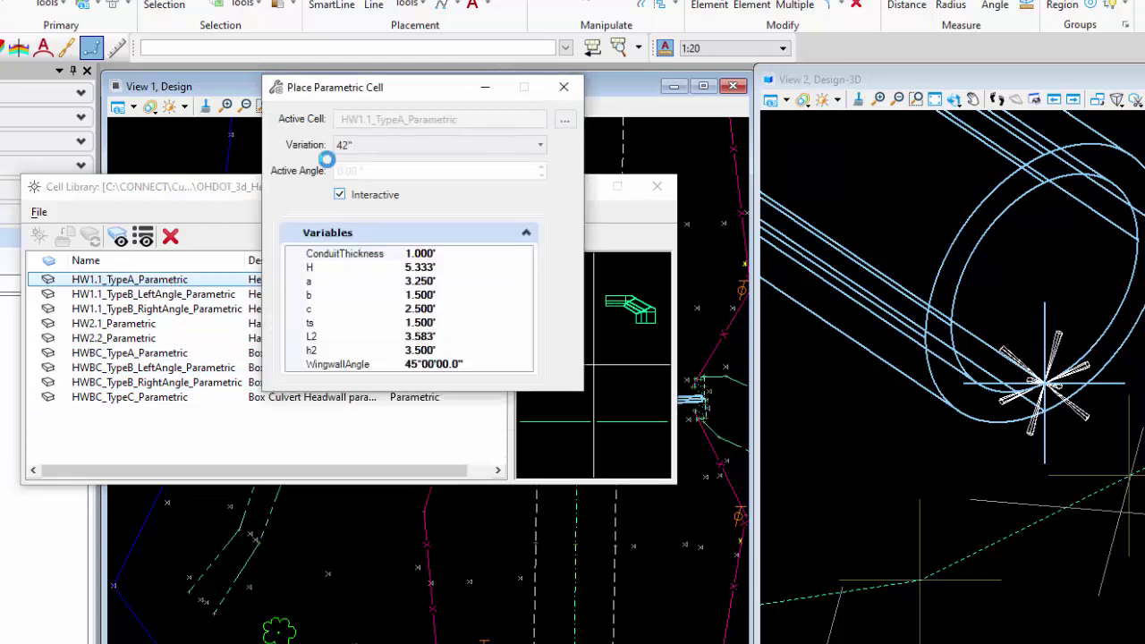
drag(374, 86, 473, 101)
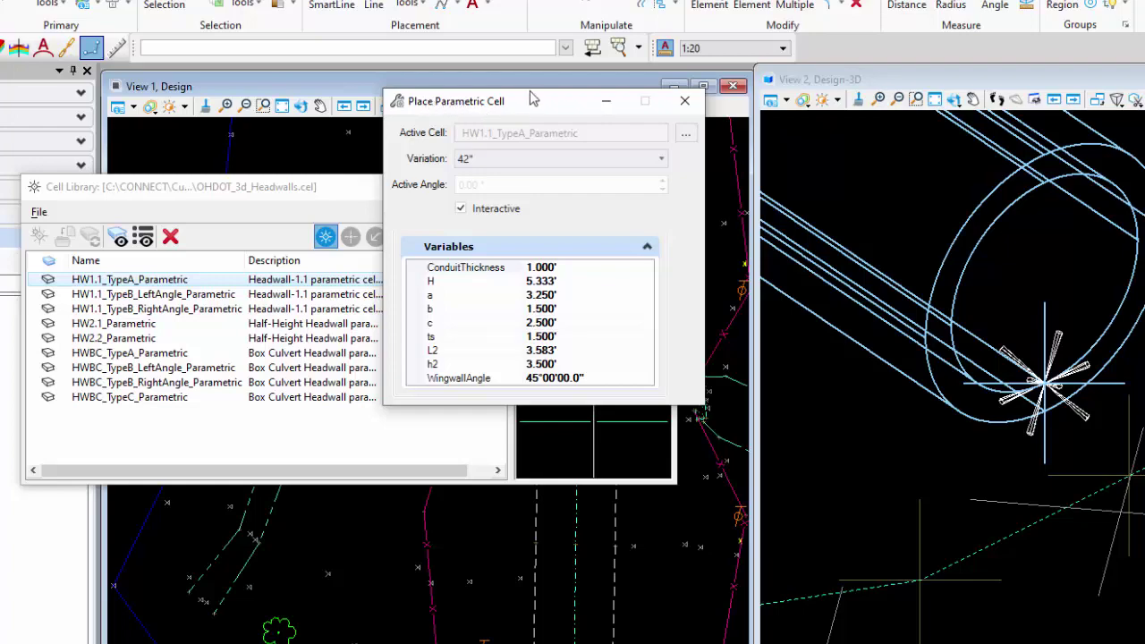
drag(555, 114, 604, 118)
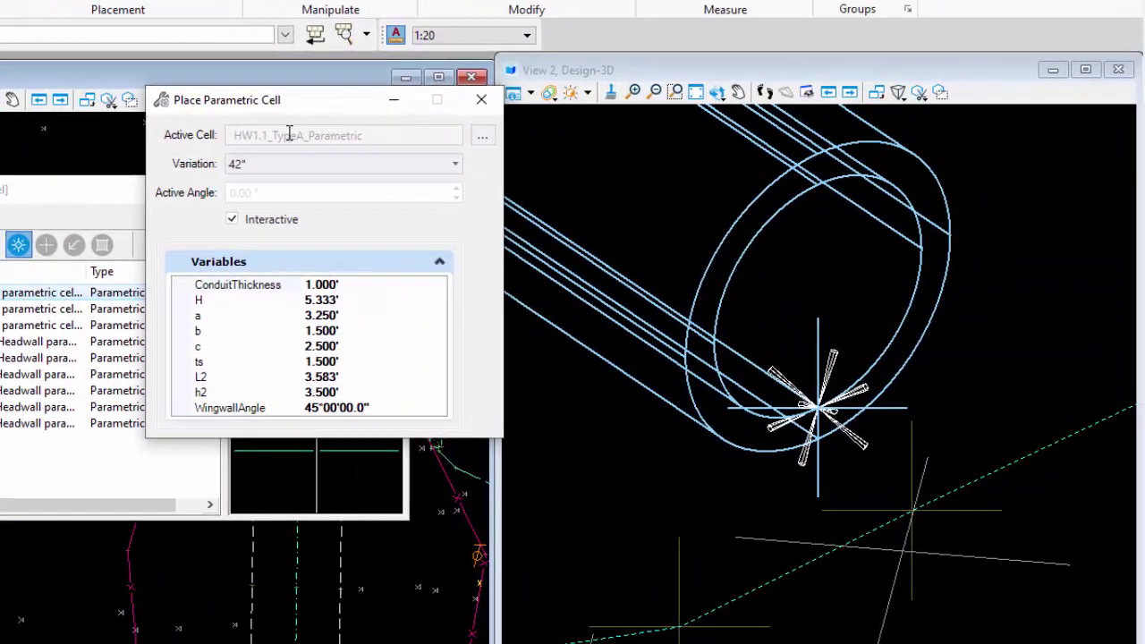
click(433, 170)
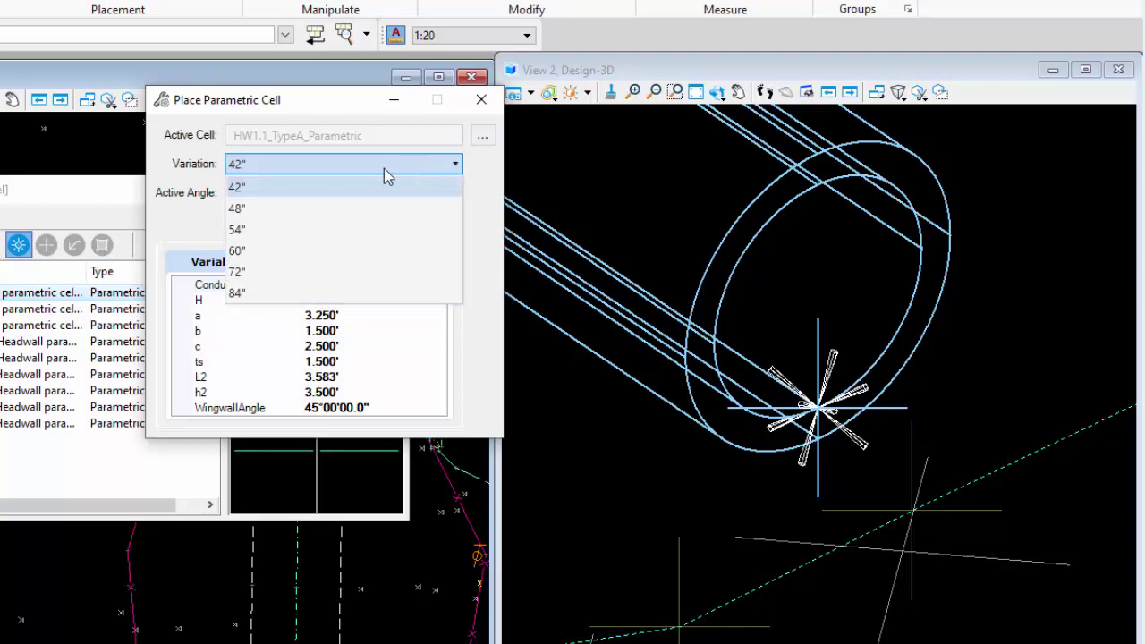
click(256, 183)
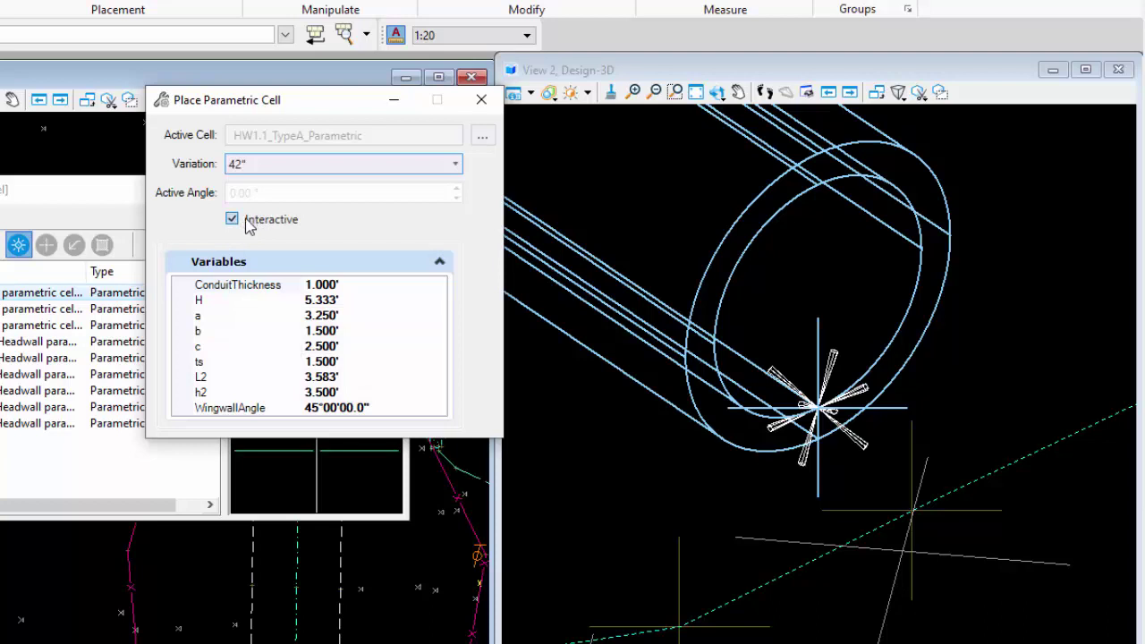
drag(246, 106, 115, 129)
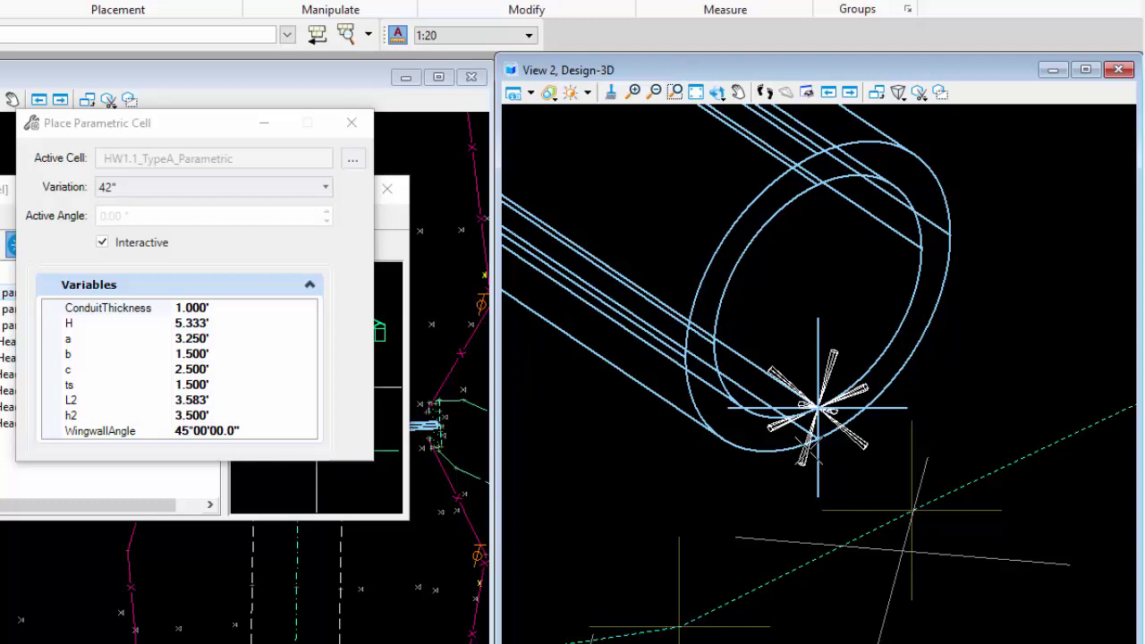
Place the headwall cell's origin on the invert point at the east end of the conduit in the 3D view
scroll(974, 301, down, 1)
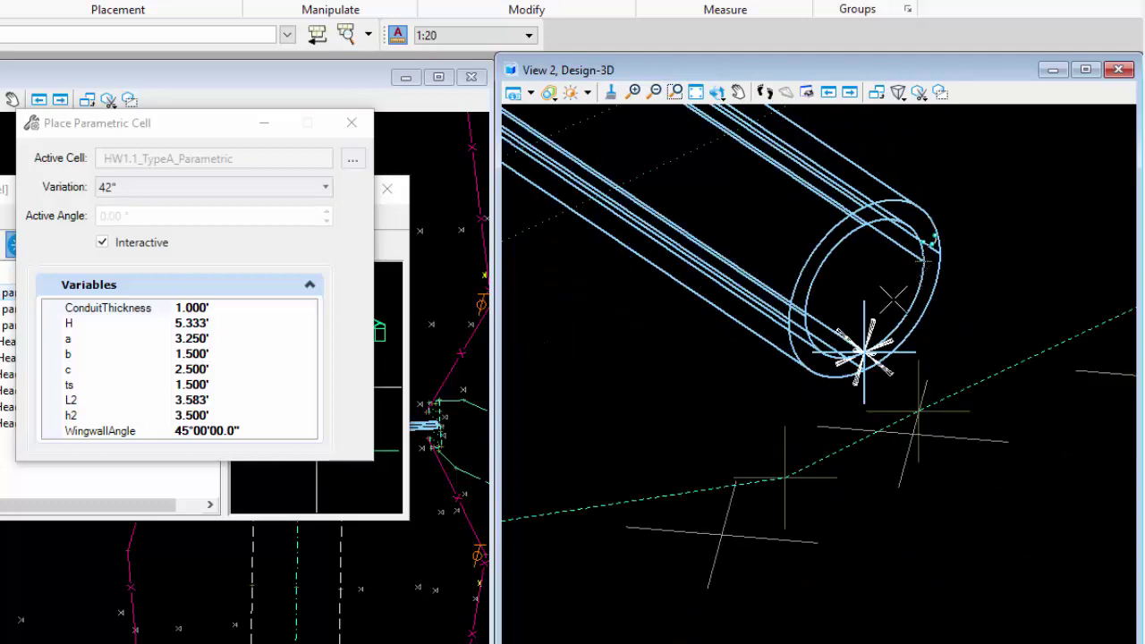
scroll(850, 338, down, 1)
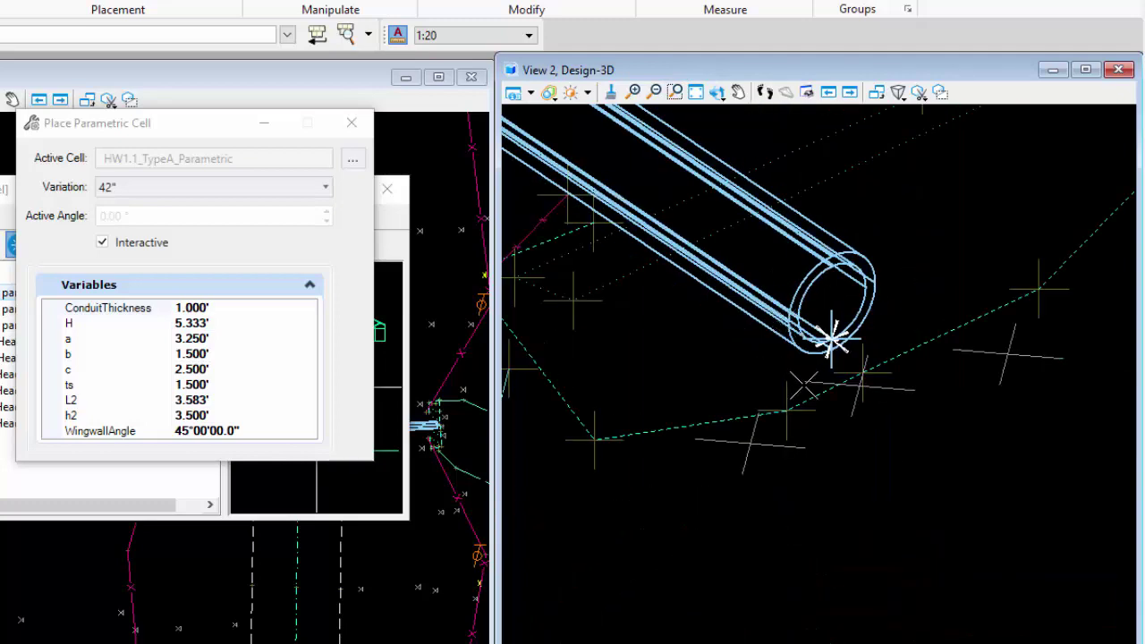
scroll(795, 352, down, 1)
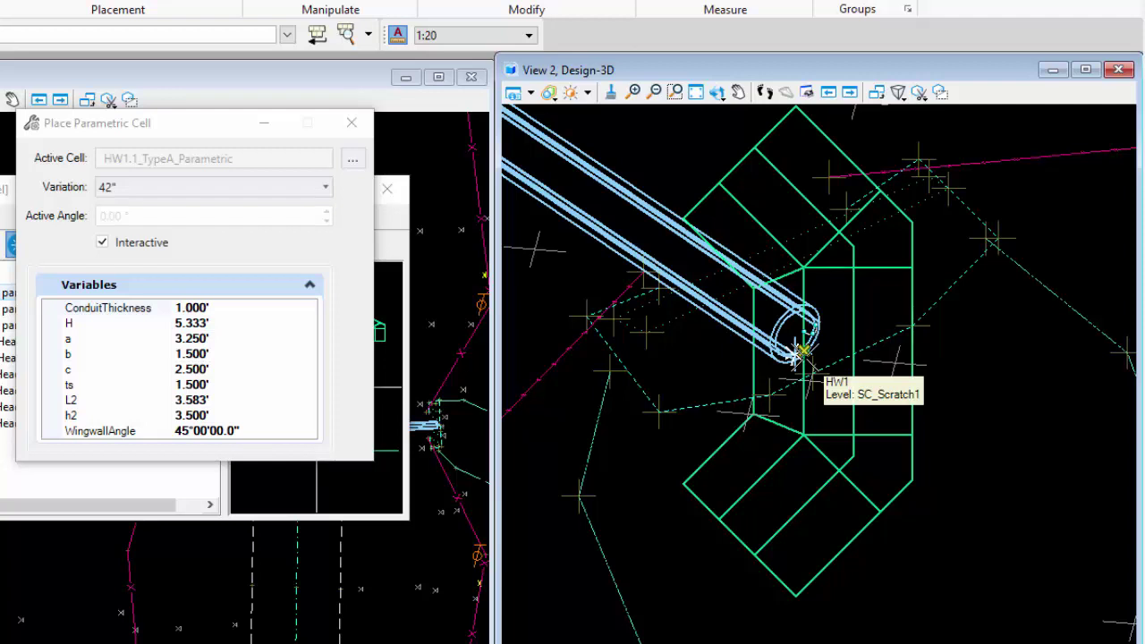
click(799, 352)
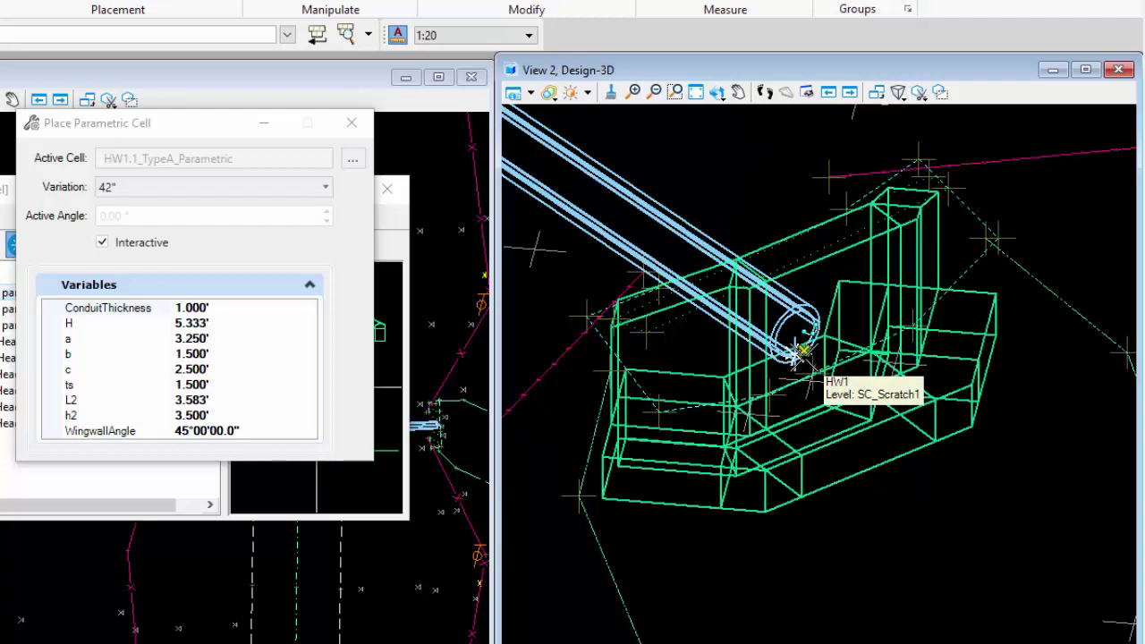
right_click(797, 353)
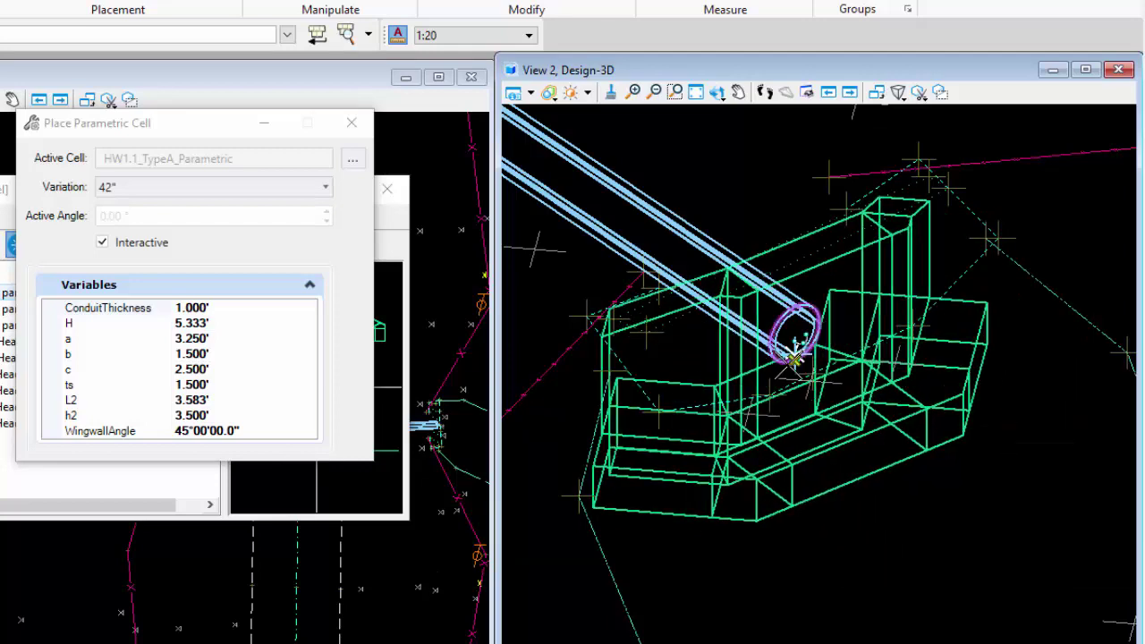
scroll(796, 350, up, 2)
scroll(796, 350, up, 2)
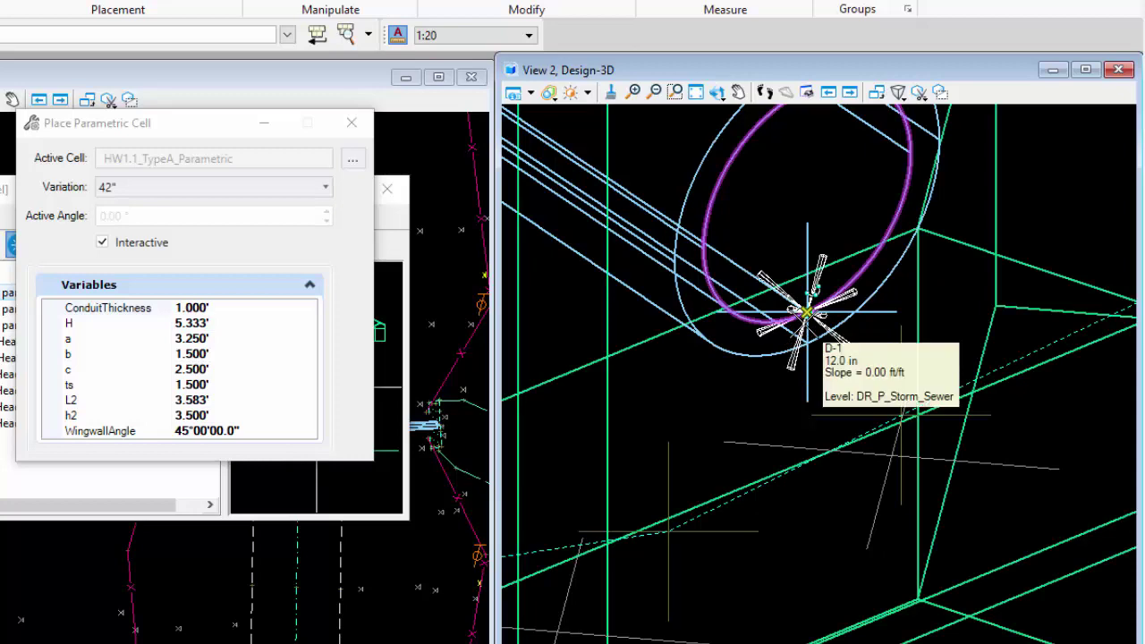
click(807, 311)
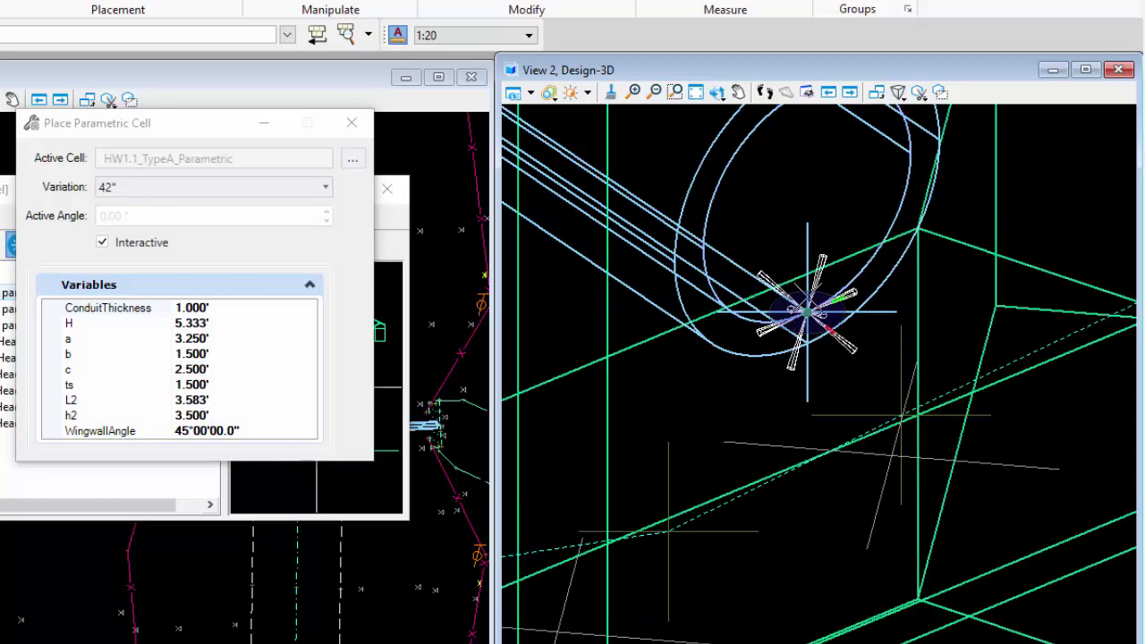
Align the headwall's rotation with the conduit by snapping to the surveyed pipe inlet-outlet point at its west end, and end the placement
shift+middle_drag(807, 311, 864, 304)
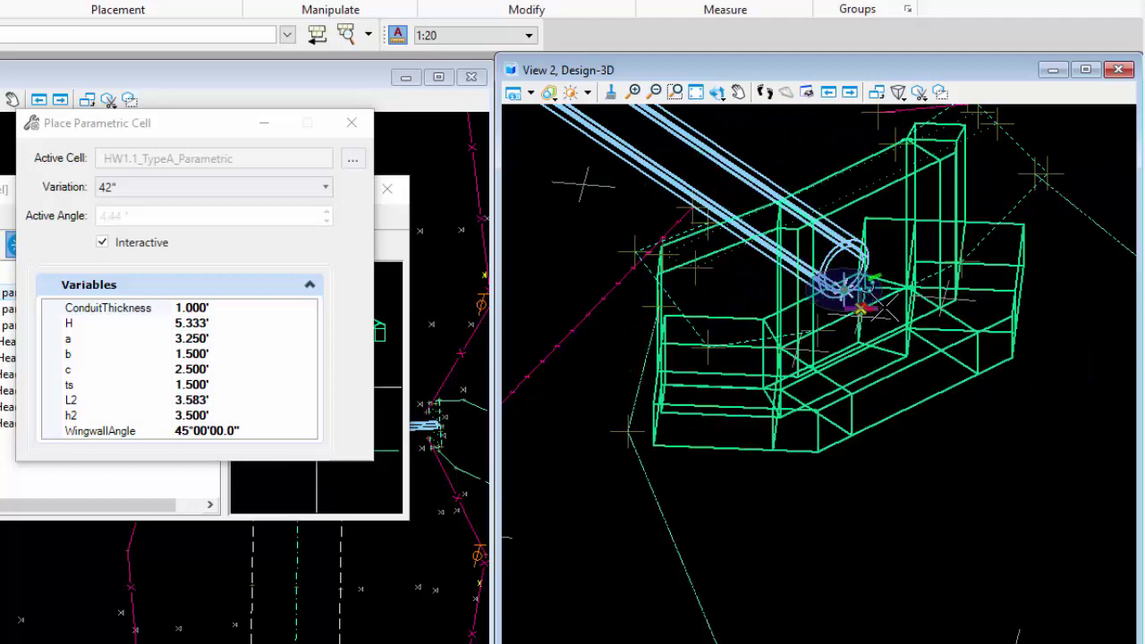
scroll(863, 304, down, 2)
scroll(868, 313, down, 2)
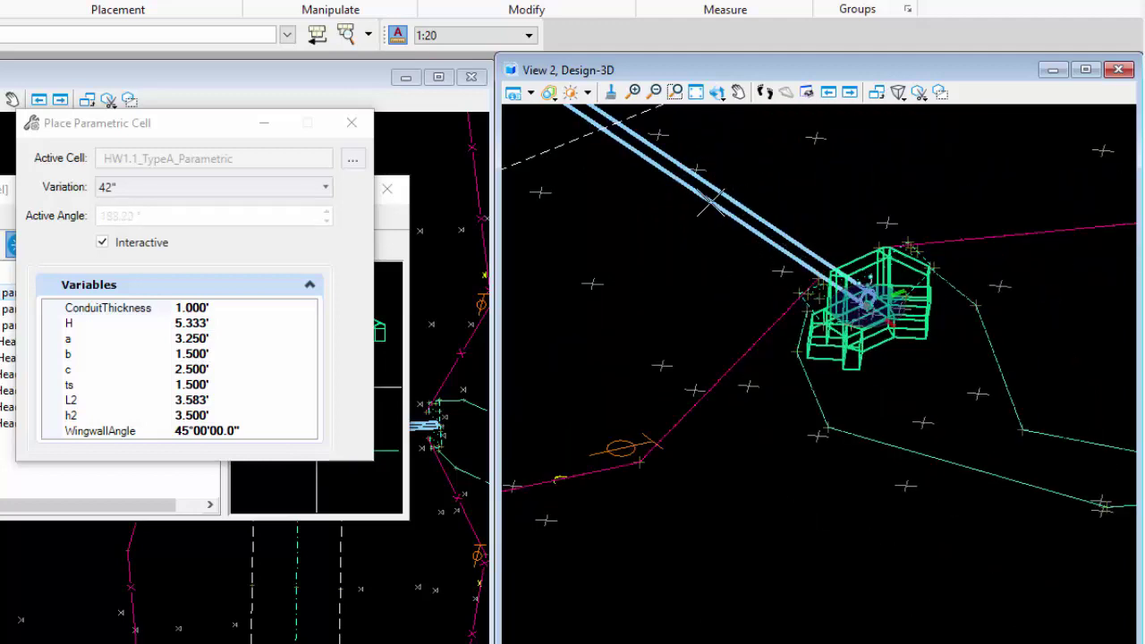
scroll(791, 261, down, 1)
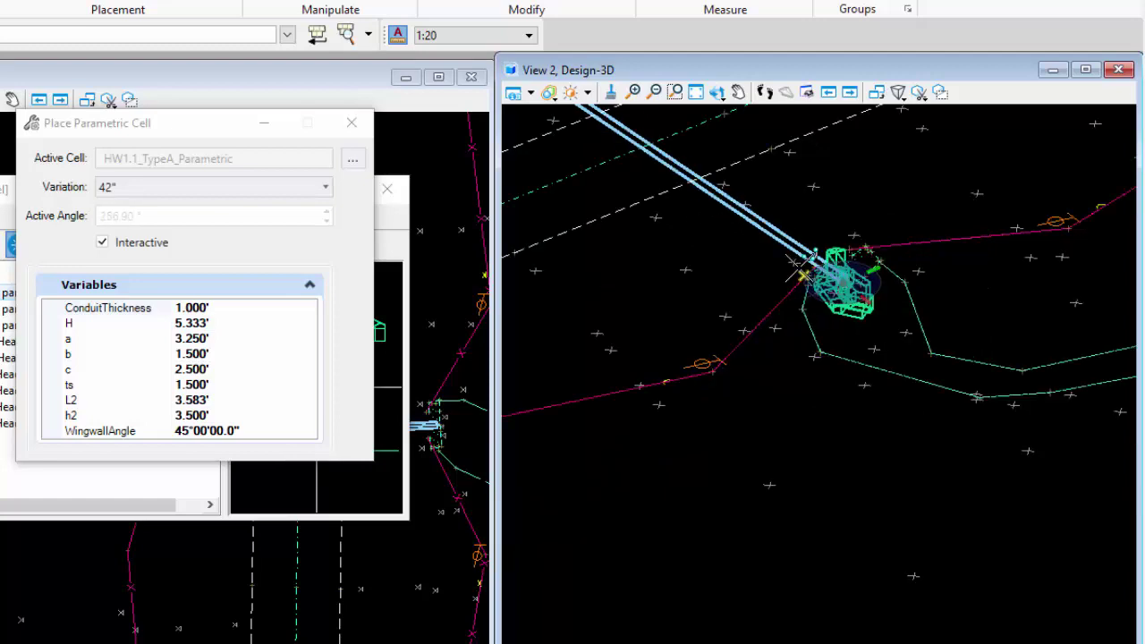
scroll(791, 261, down, 1)
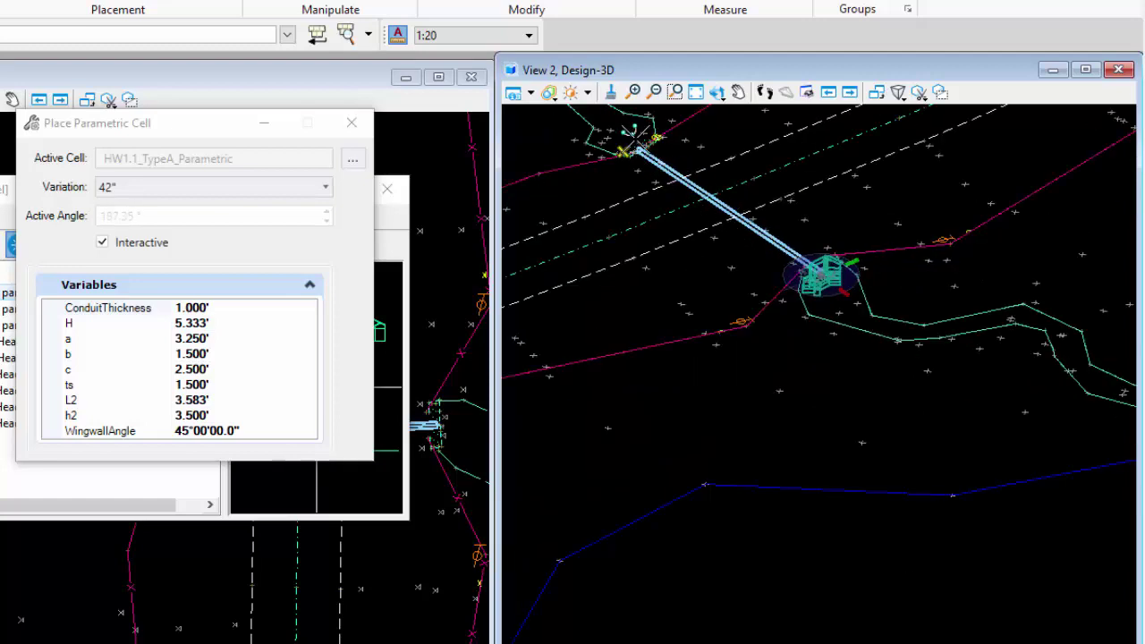
scroll(631, 133, up, 3)
scroll(632, 133, up, 3)
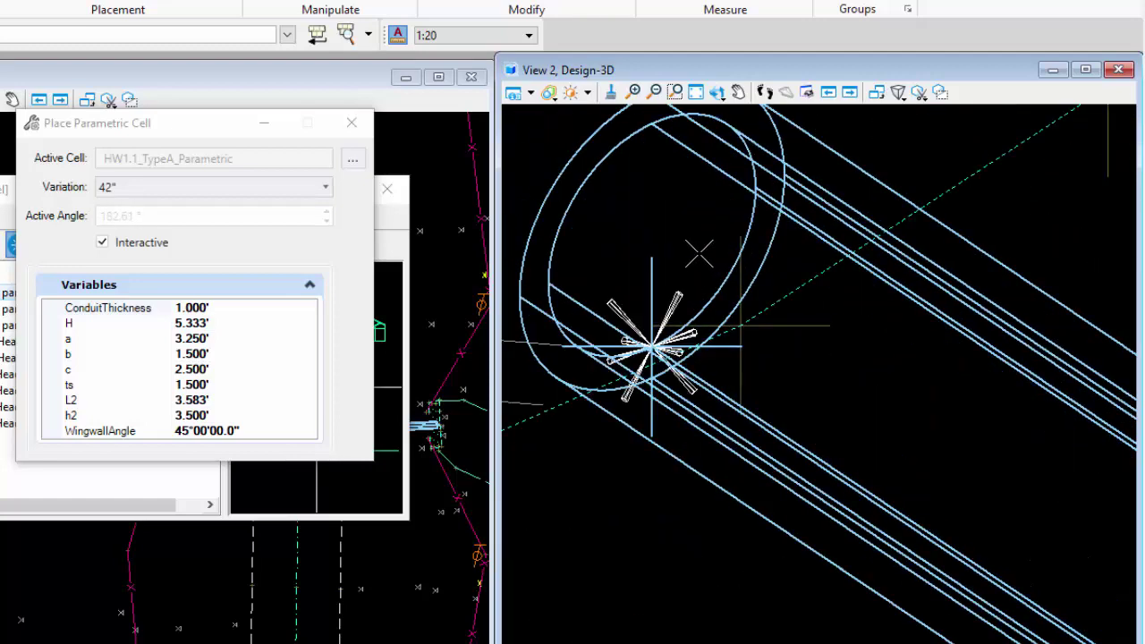
mouse_move(658, 272)
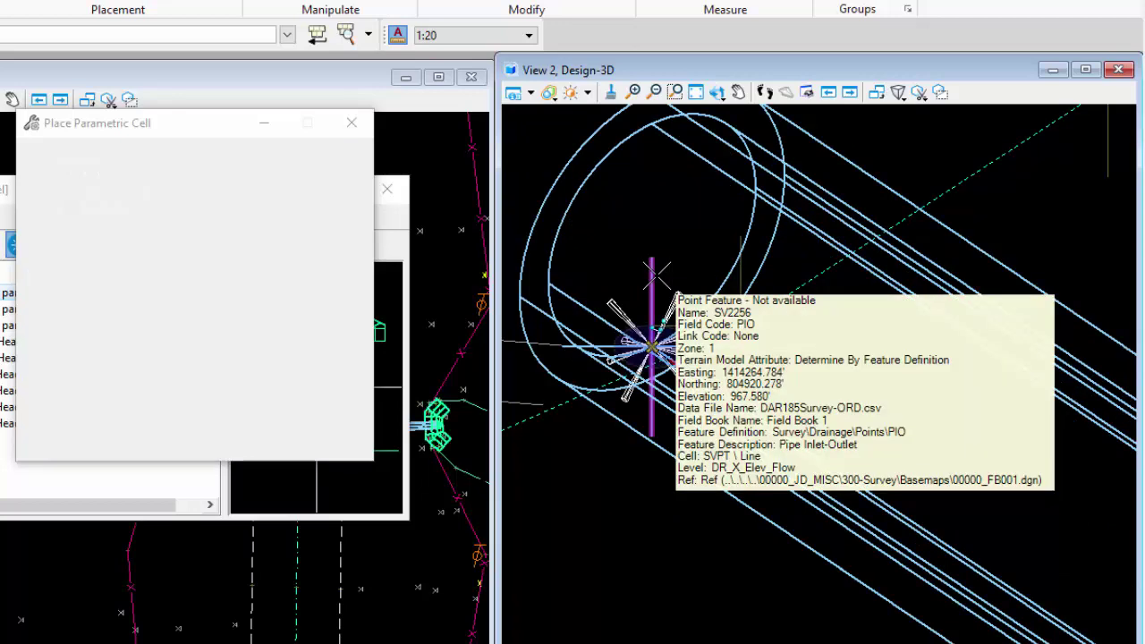
scroll(680, 304, down, 6)
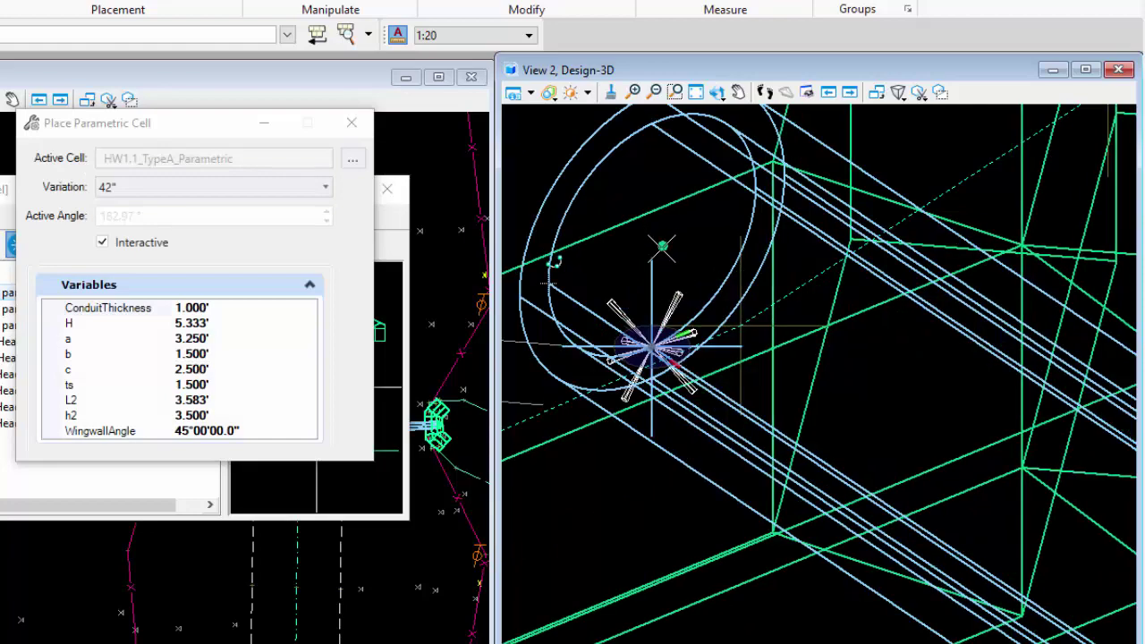
key(Escape)
Select the placed east headwall cell and open its ConduitThickness variable for editing in the element properties
scroll(751, 349, up, 5)
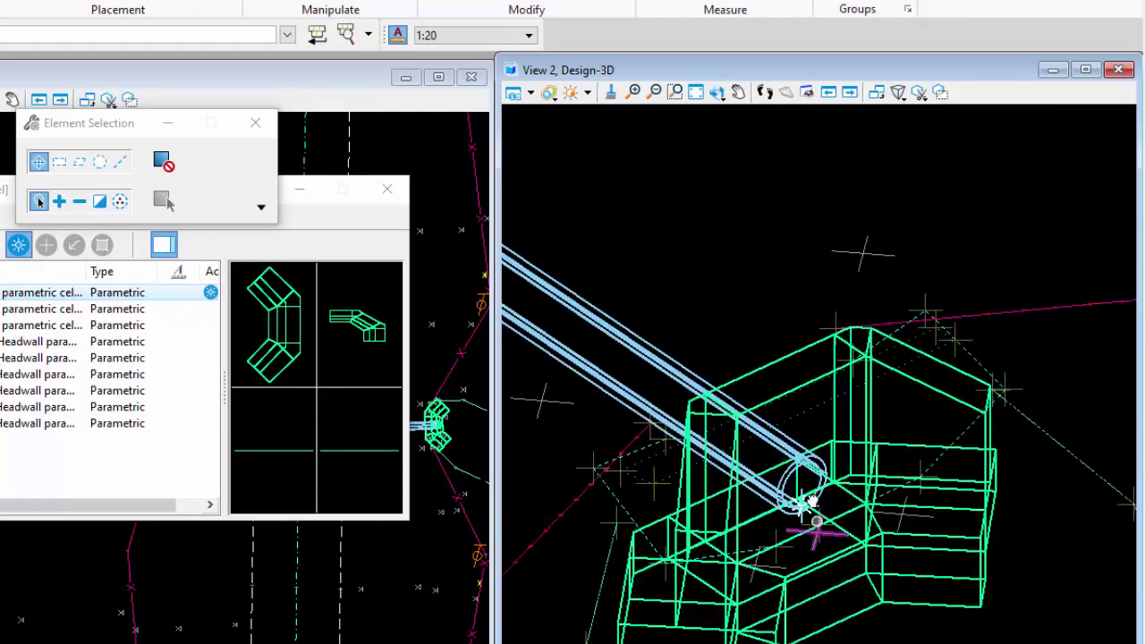
scroll(805, 484, up, 4)
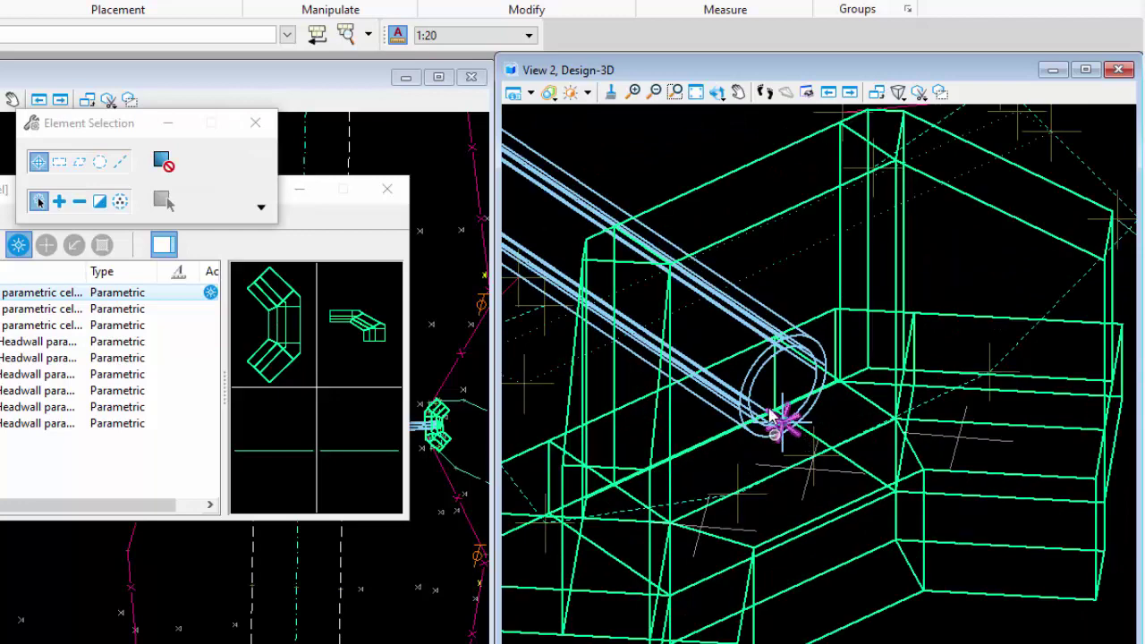
click(817, 199)
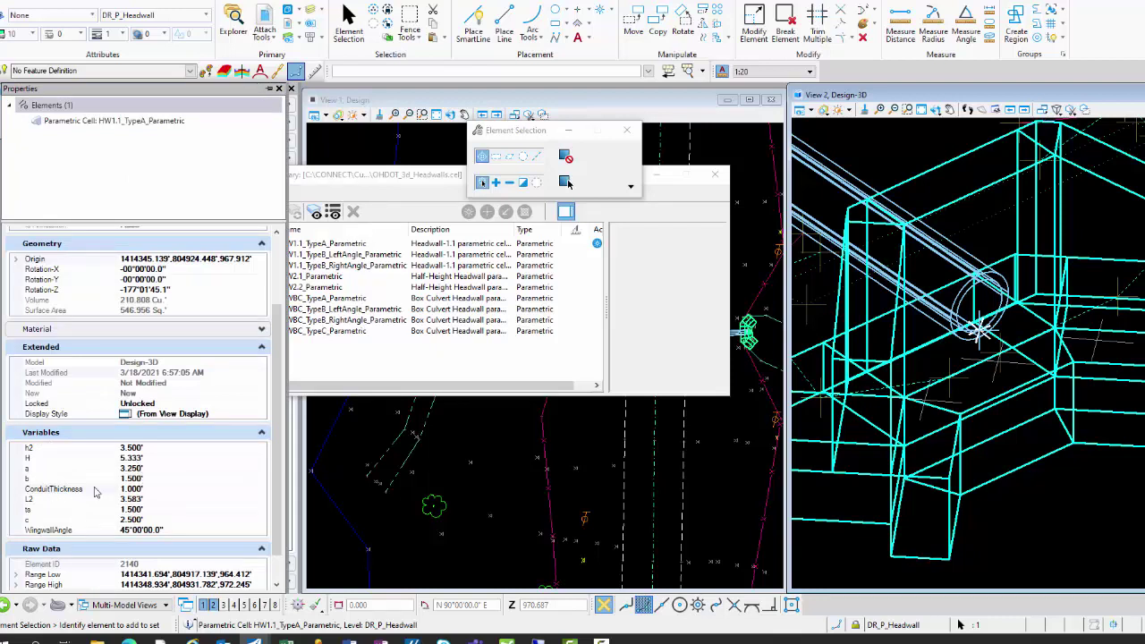
click(133, 489)
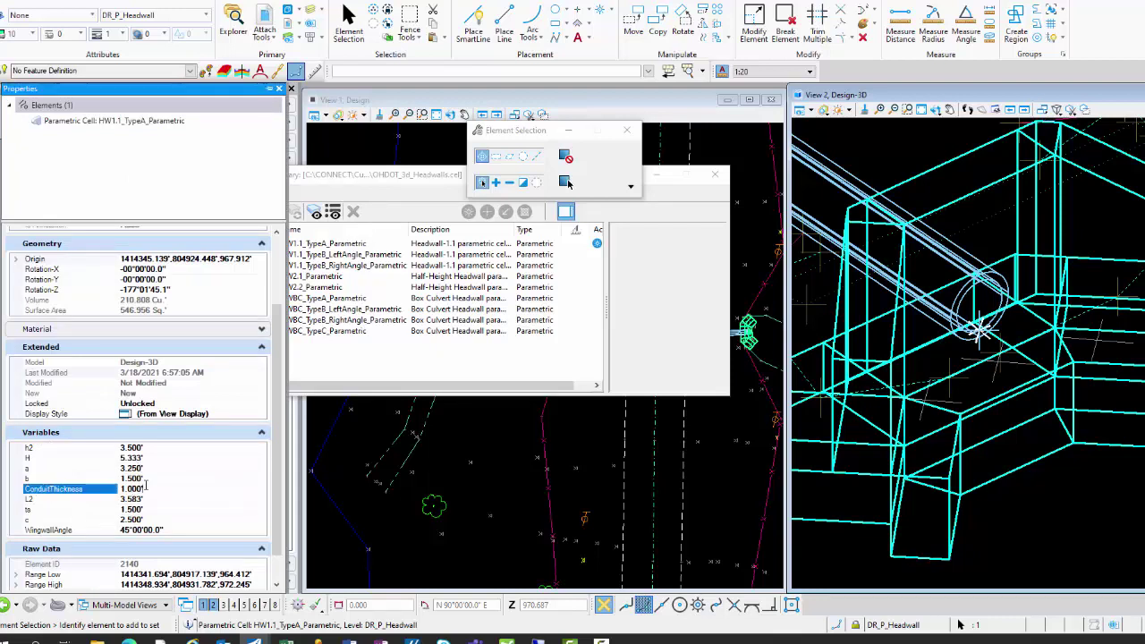
drag(156, 487, 114, 489)
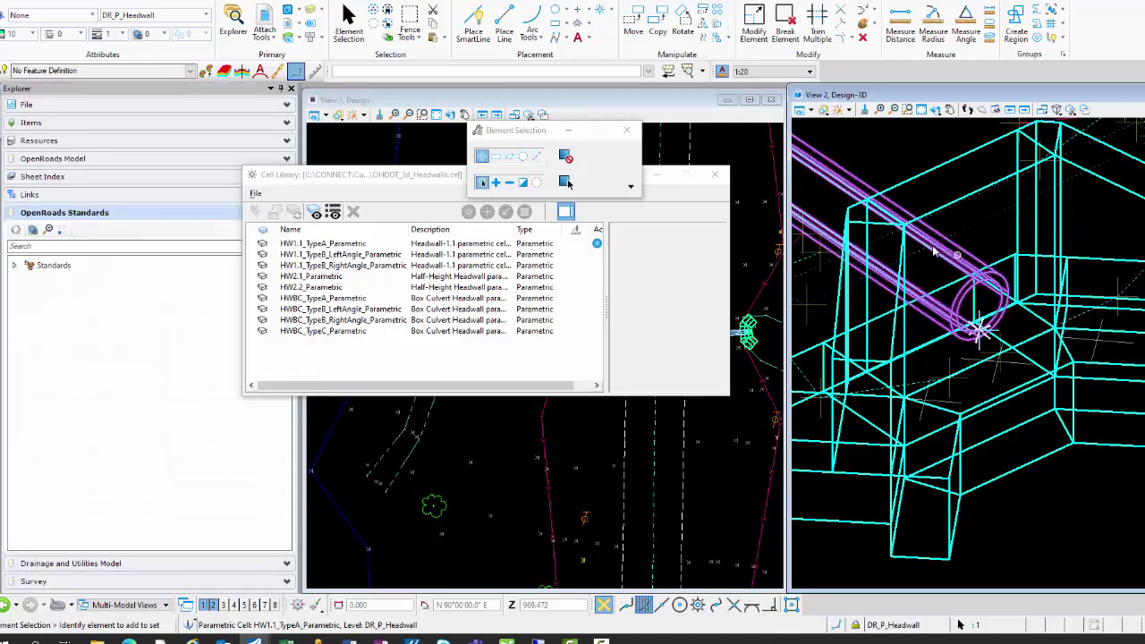
Set the east headwall cell's variable c to 5.000' in the element properties and clear the selection
scroll(968, 344, up, 1)
scroll(969, 344, up, 2)
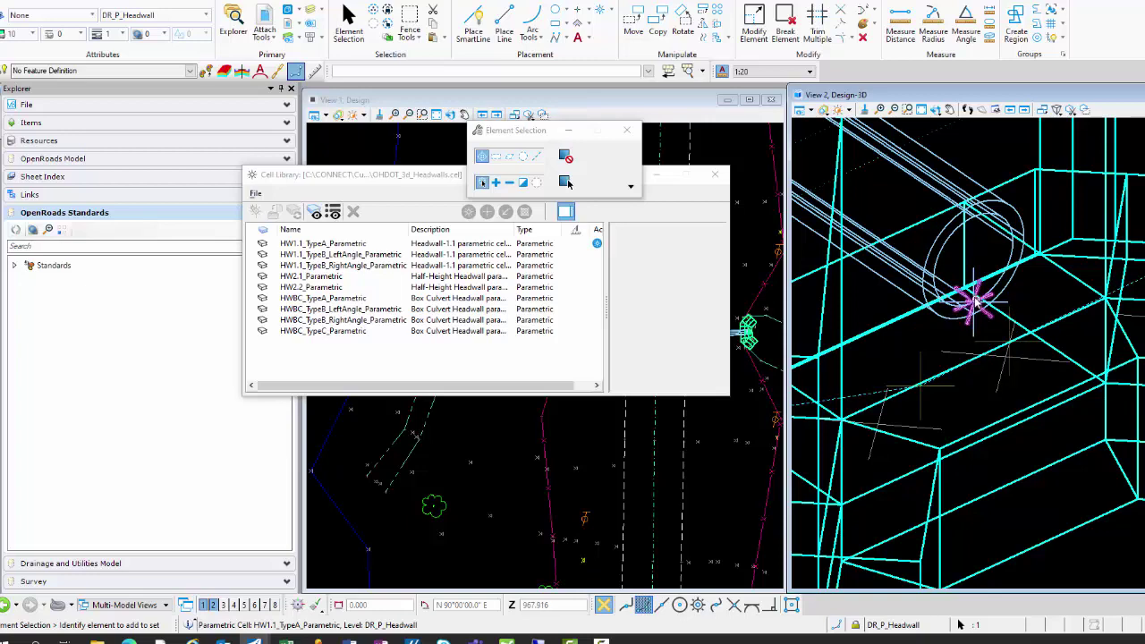
scroll(983, 367, down, 2)
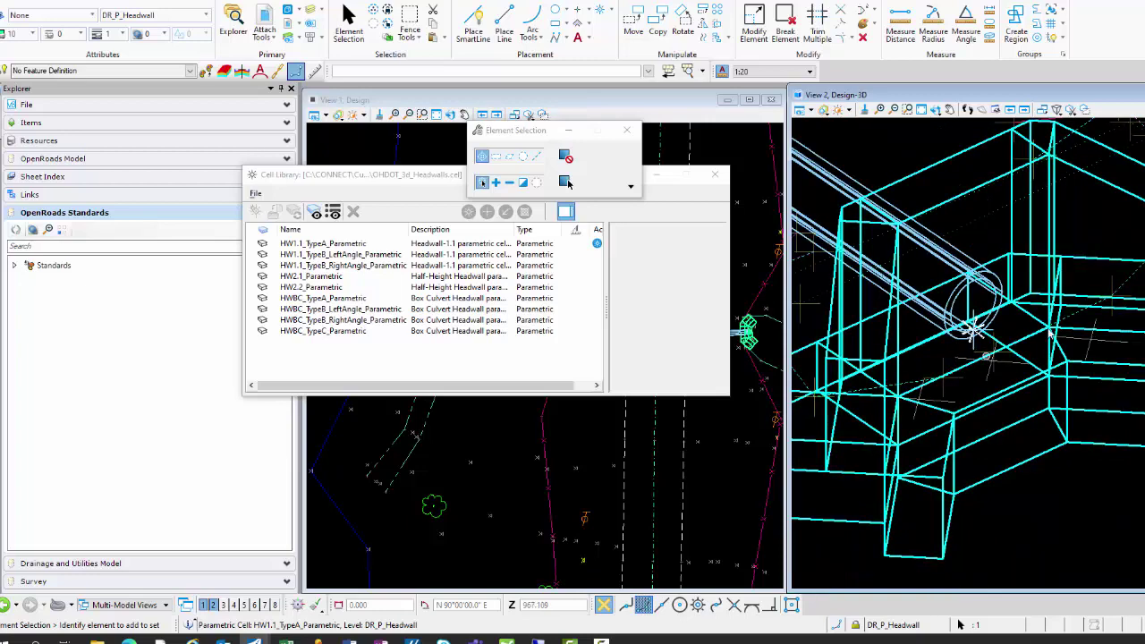
scroll(980, 347, up, 1)
scroll(987, 344, down, 1)
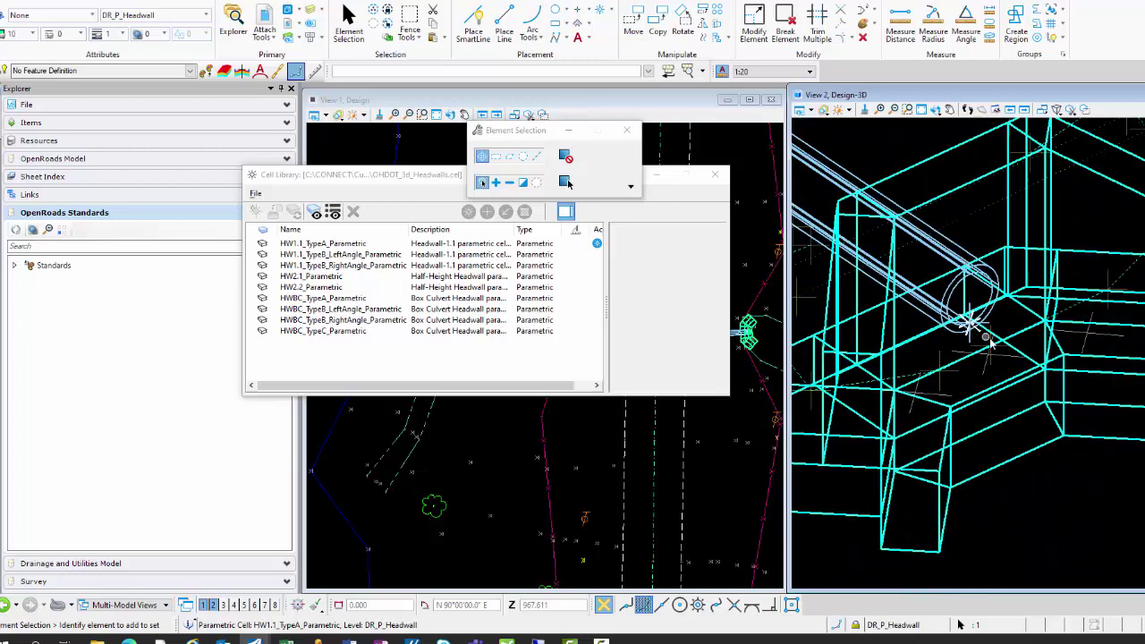
scroll(919, 389, down, 2)
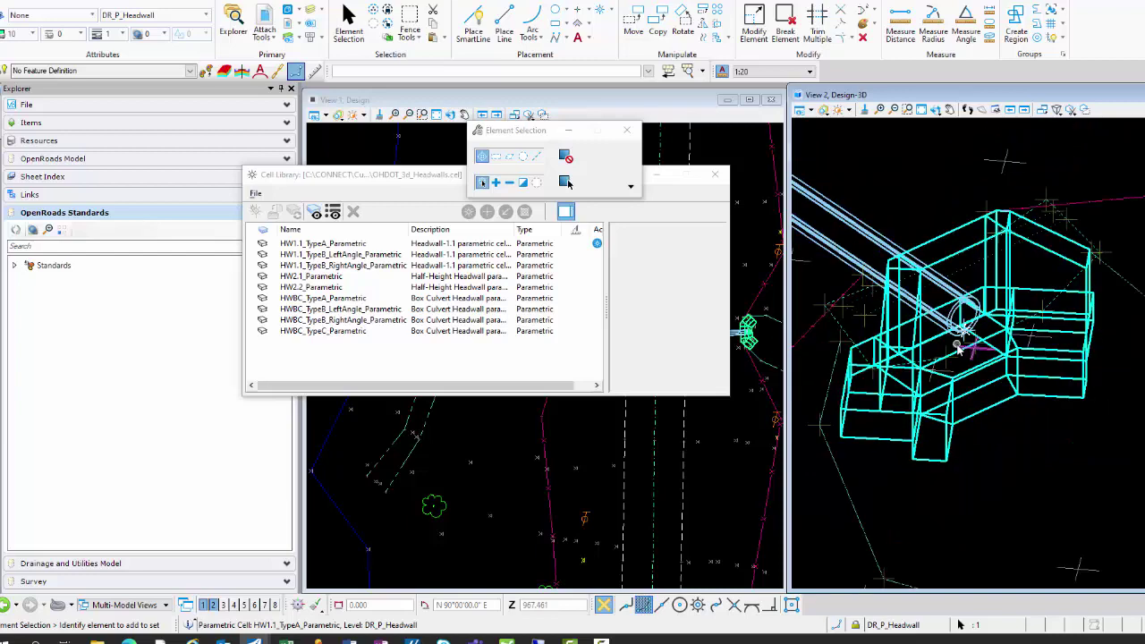
click(919, 389)
mouse_move(3, 122)
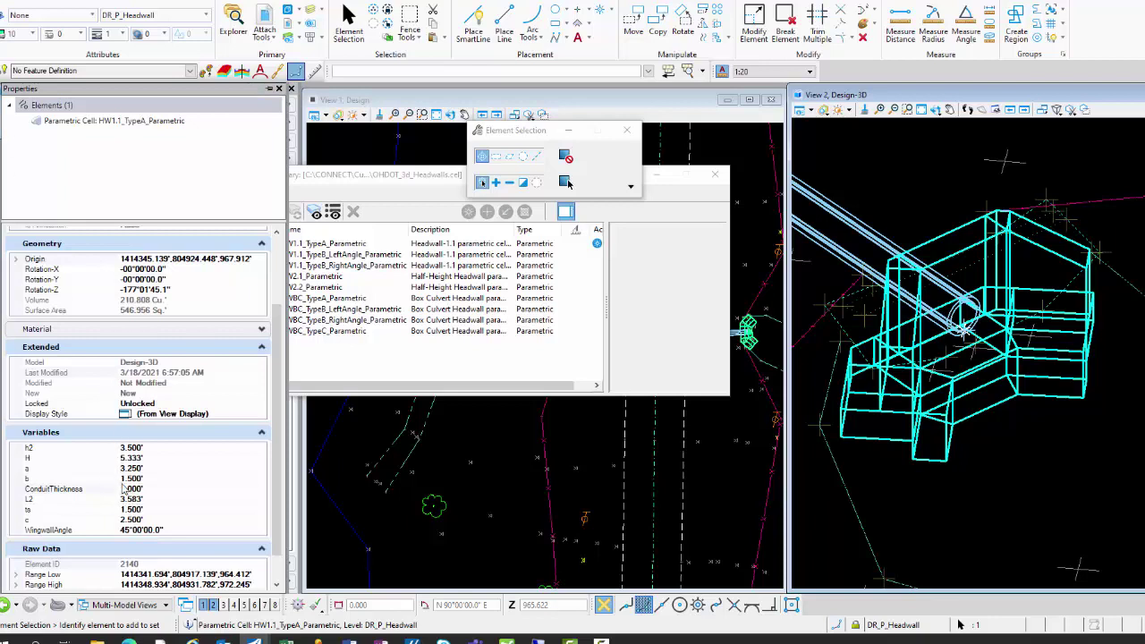
click(117, 519)
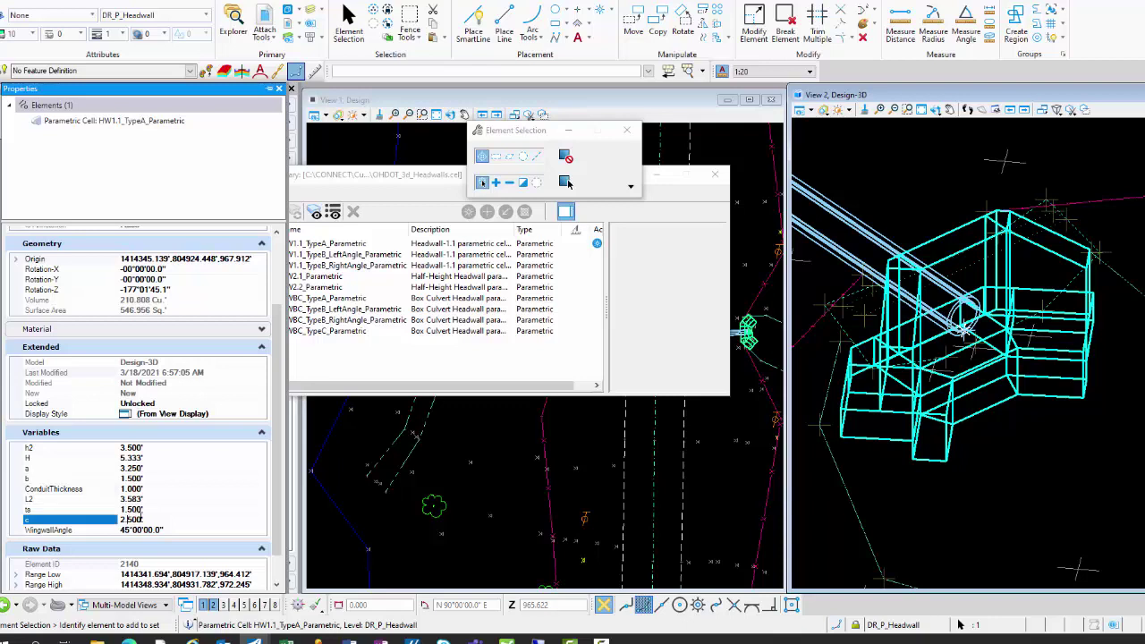
click(118, 520)
key(Return)
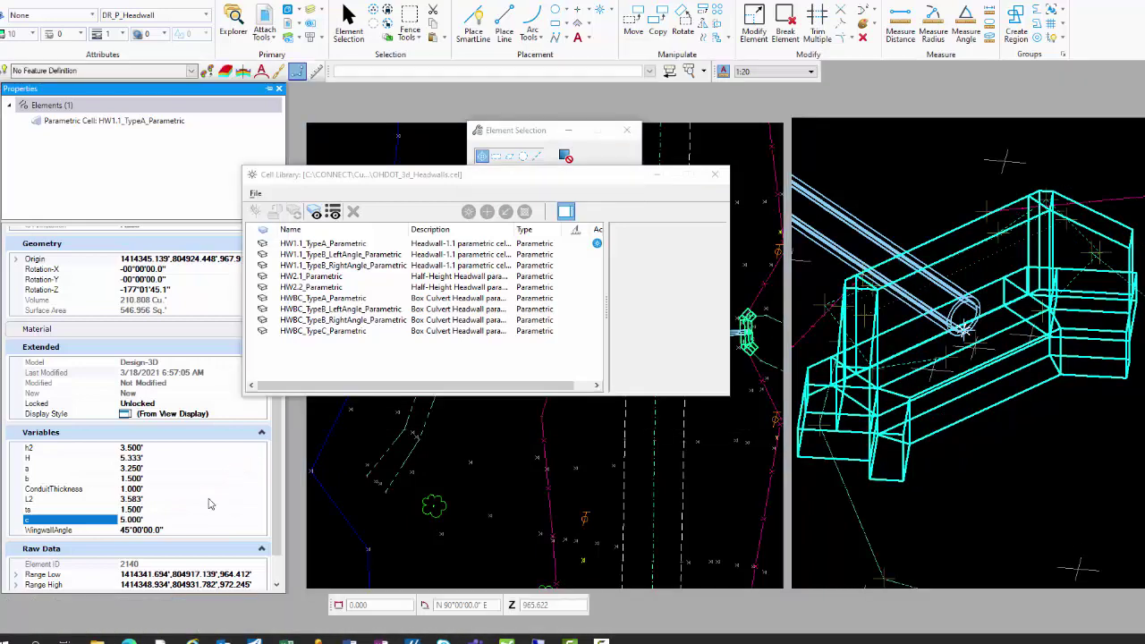
click(882, 291)
click(911, 299)
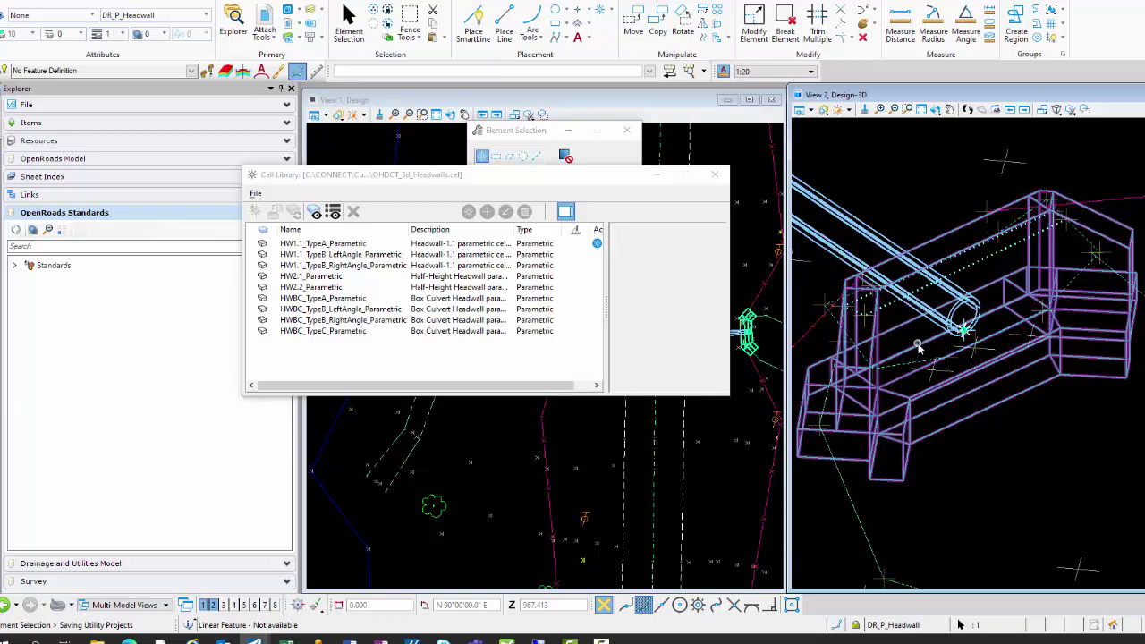
Review the east headwall along the conduit in the 3D view and select the headwall cell
click(966, 328)
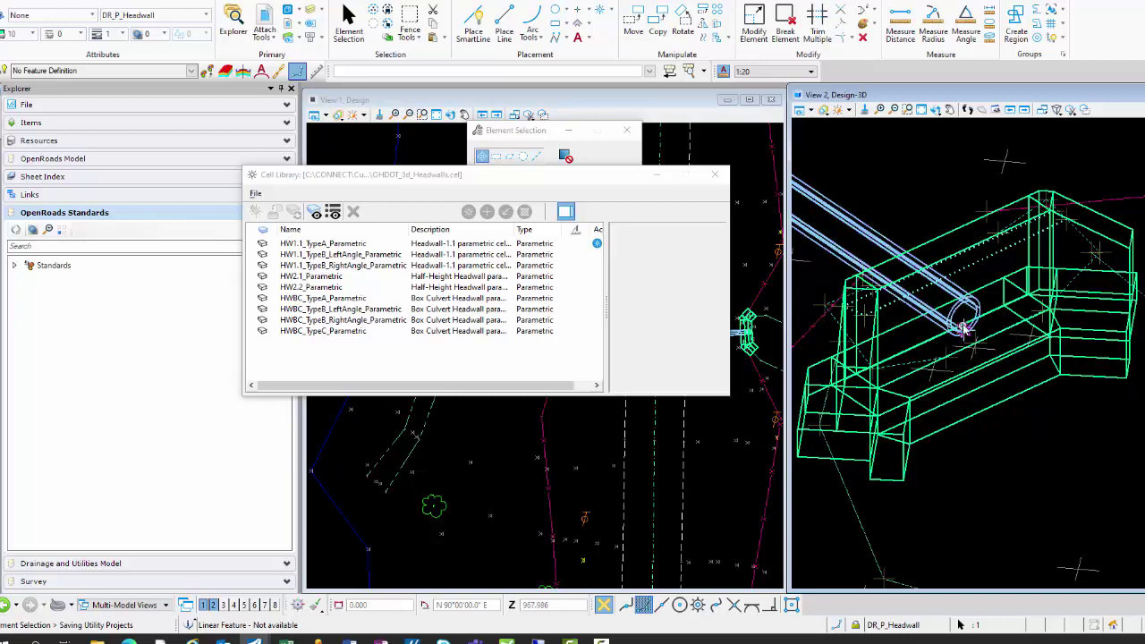
scroll(1045, 338, down, 3)
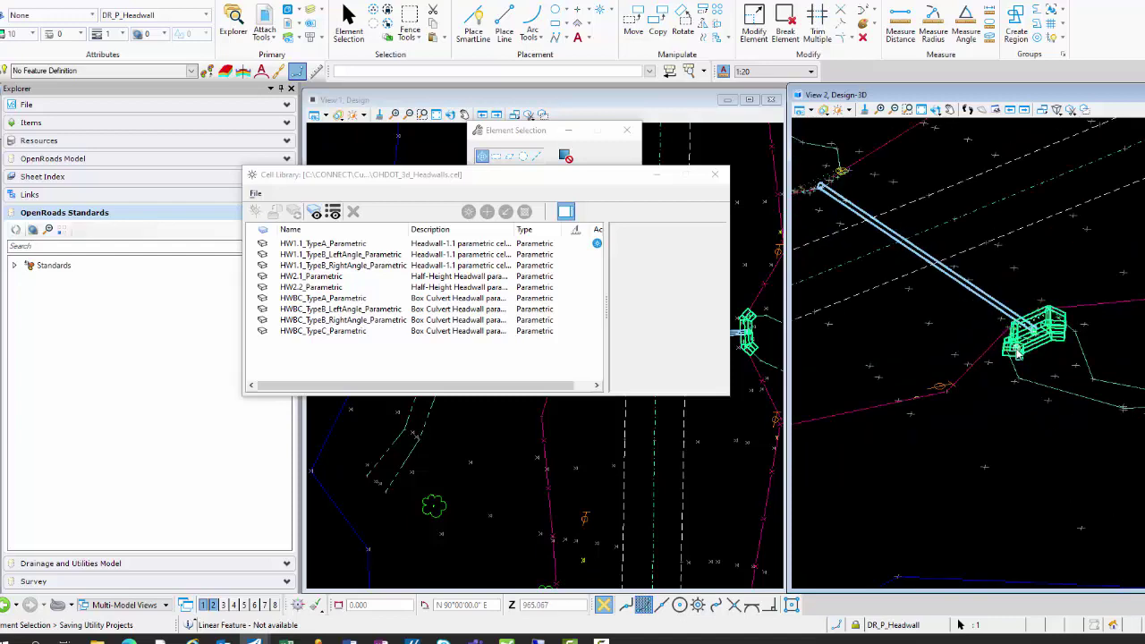
scroll(988, 318, up, 3)
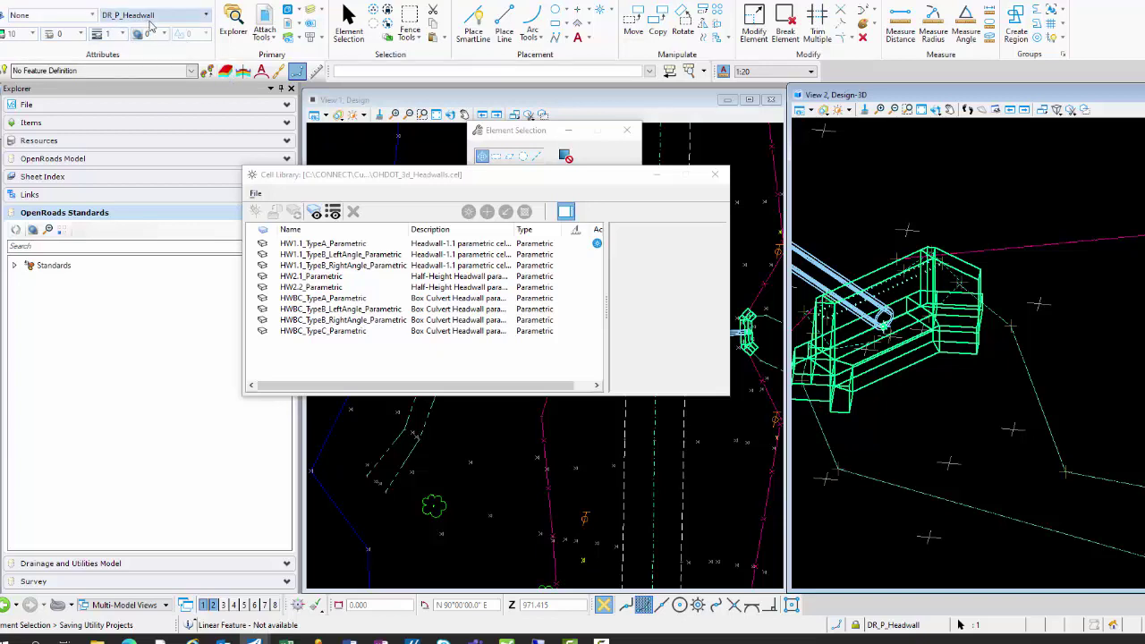
click(981, 328)
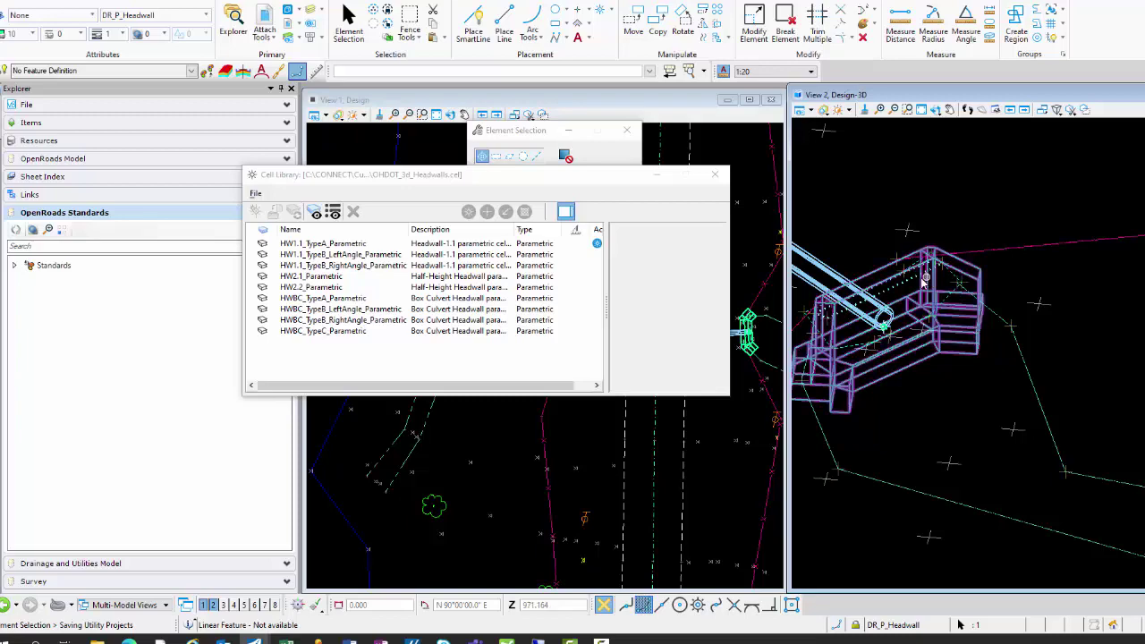
click(973, 281)
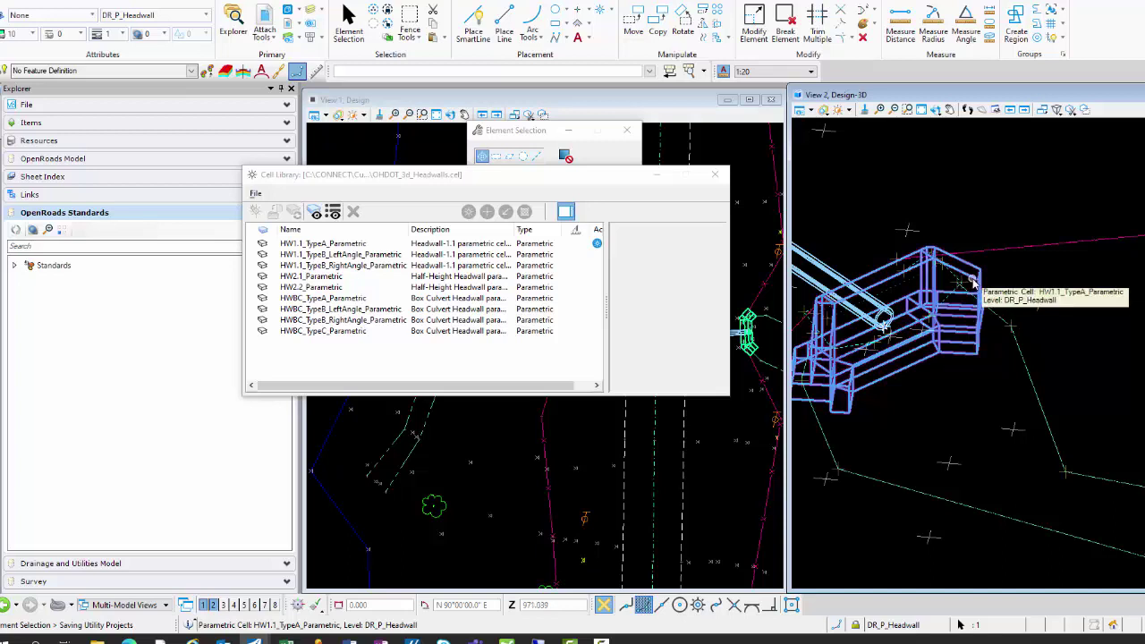
mouse_move(56, 177)
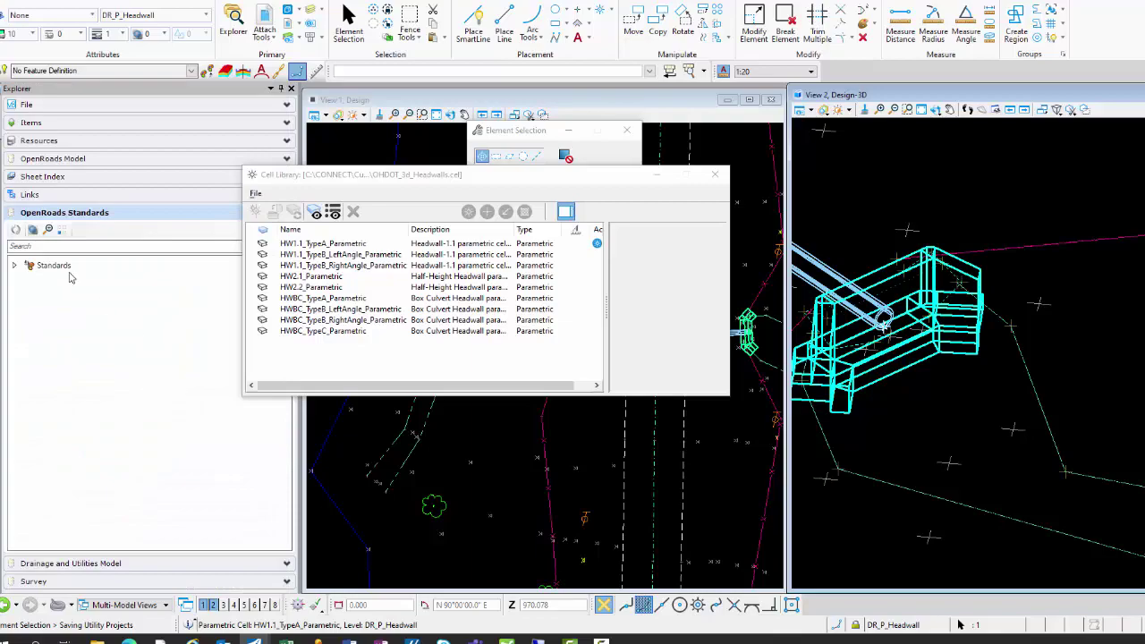
scroll(984, 327, down, 3)
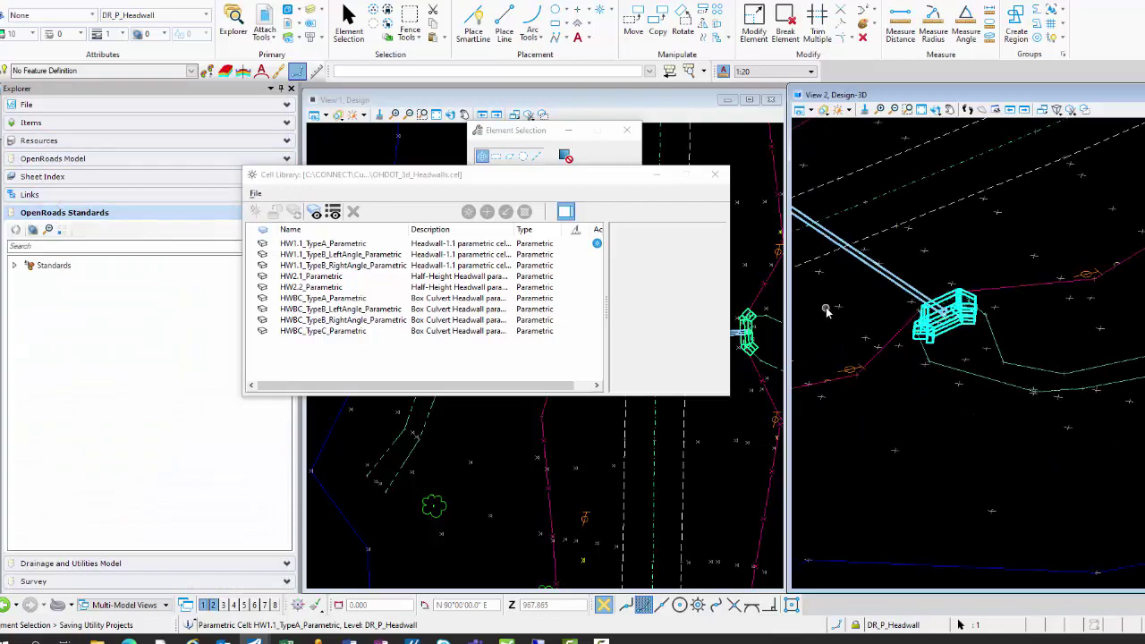
middle_drag(848, 315, 1027, 395)
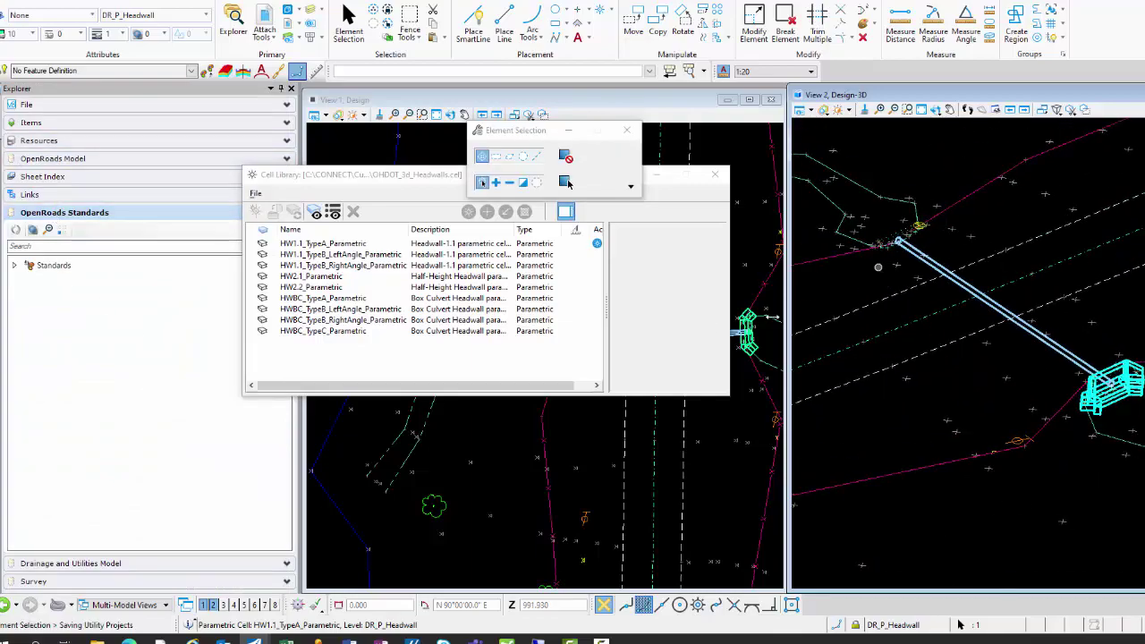
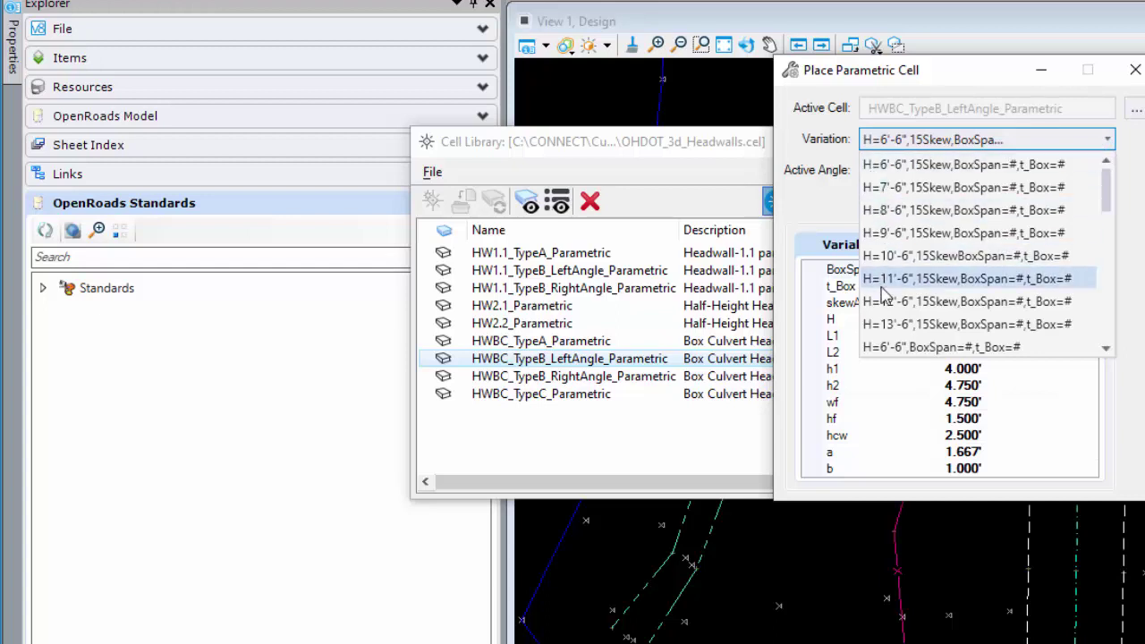
Browse the variations of the HWBC_TypeB_LeftAngle_Parametric cell, keep the H=6'-6",15Skew one, and clear the placement dialog out of the way
scroll(984, 295, down, 3)
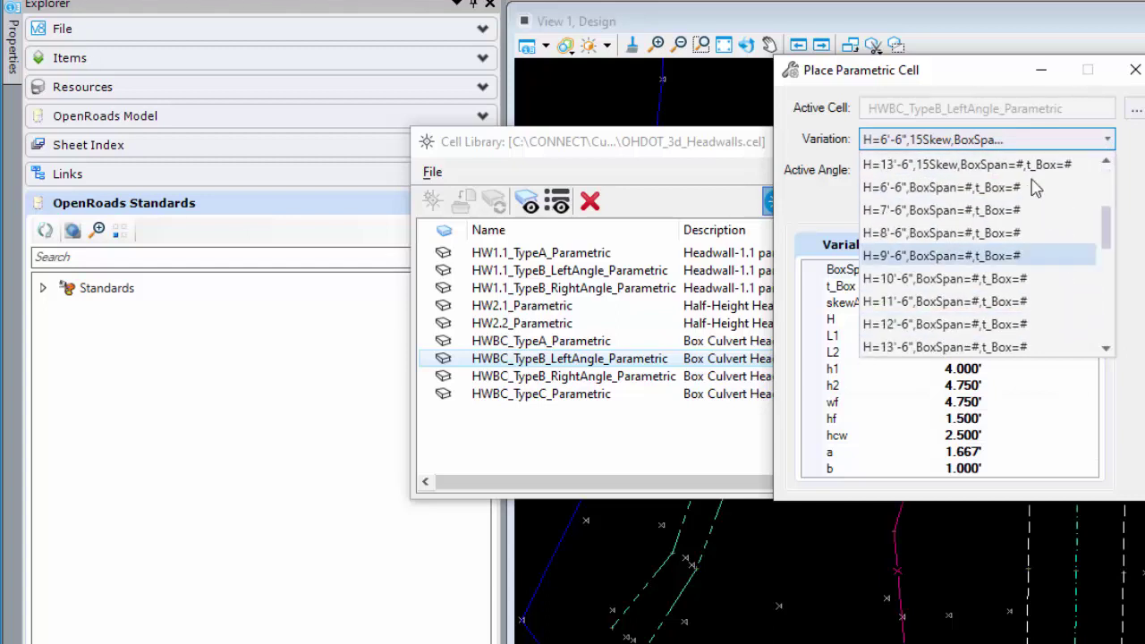
scroll(1042, 179, up, 3)
click(1103, 141)
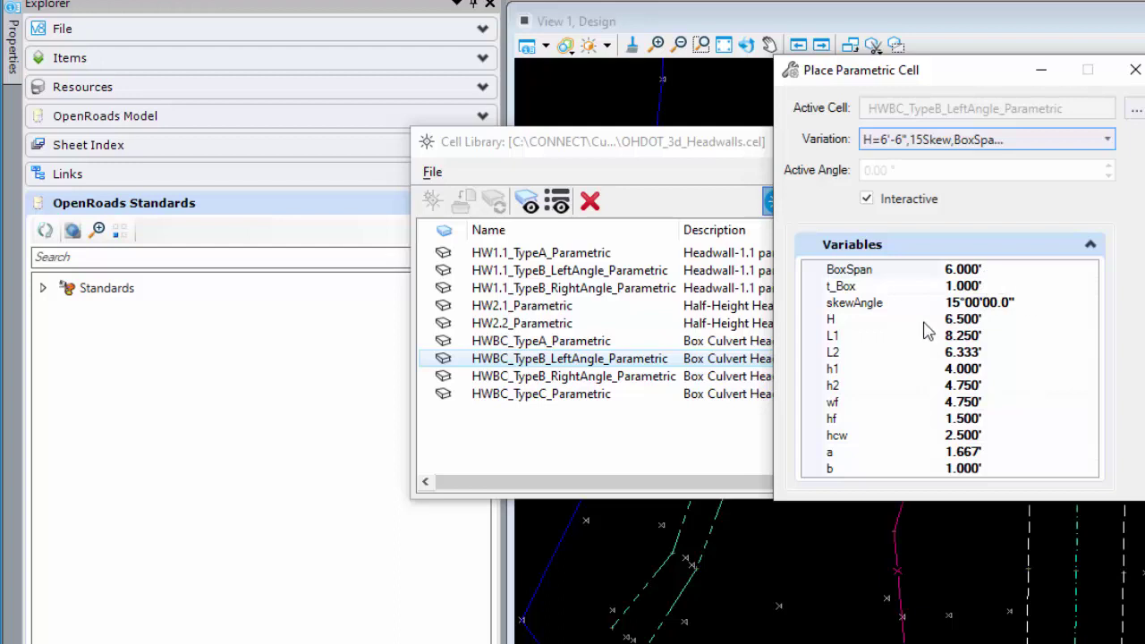
drag(951, 81, 945, 27)
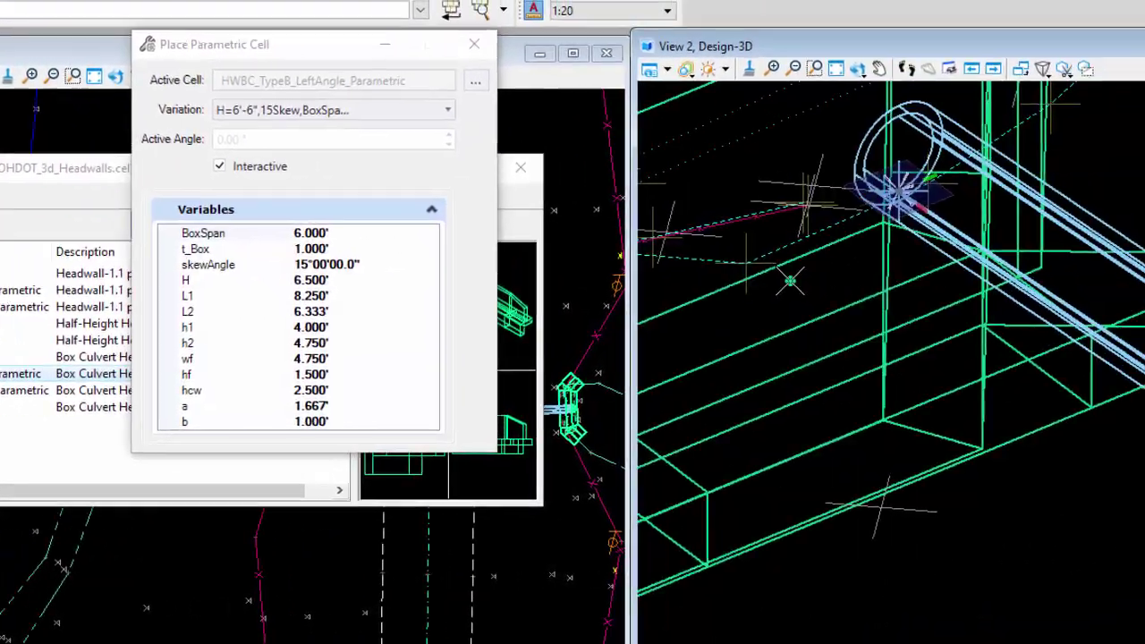
Place the box culvert headwall's origin on surveyed pipe inlet-outlet point SV2256 at the conduit's west end in the 3D view
scroll(793, 193, up, 3)
scroll(763, 211, down, 2)
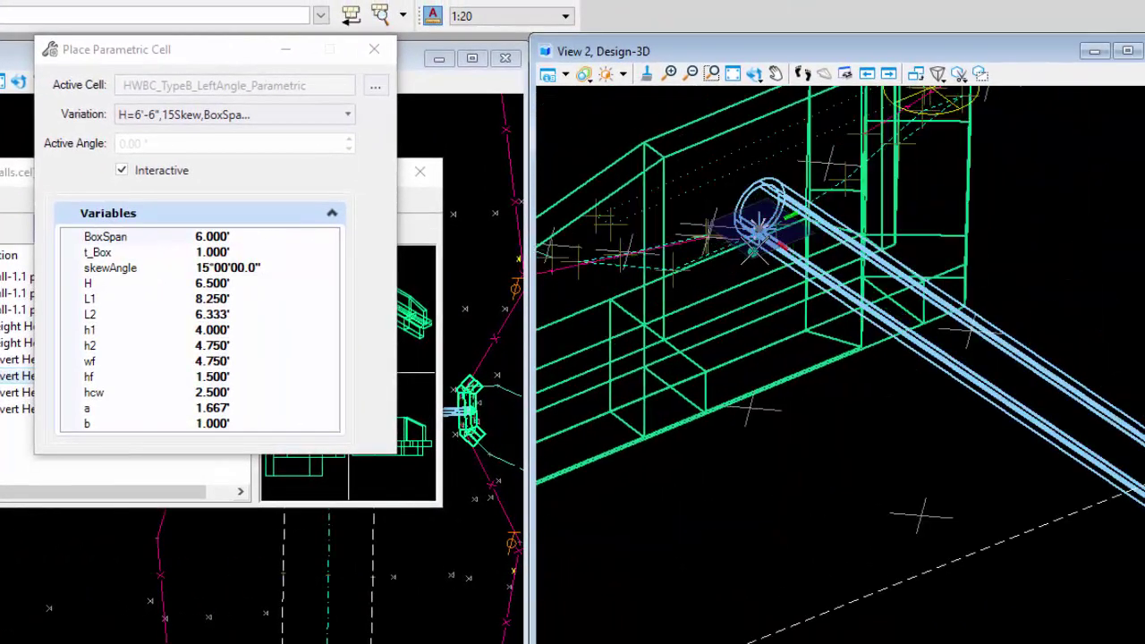
scroll(762, 211, up, 1)
middle_drag(750, 236, 734, 241)
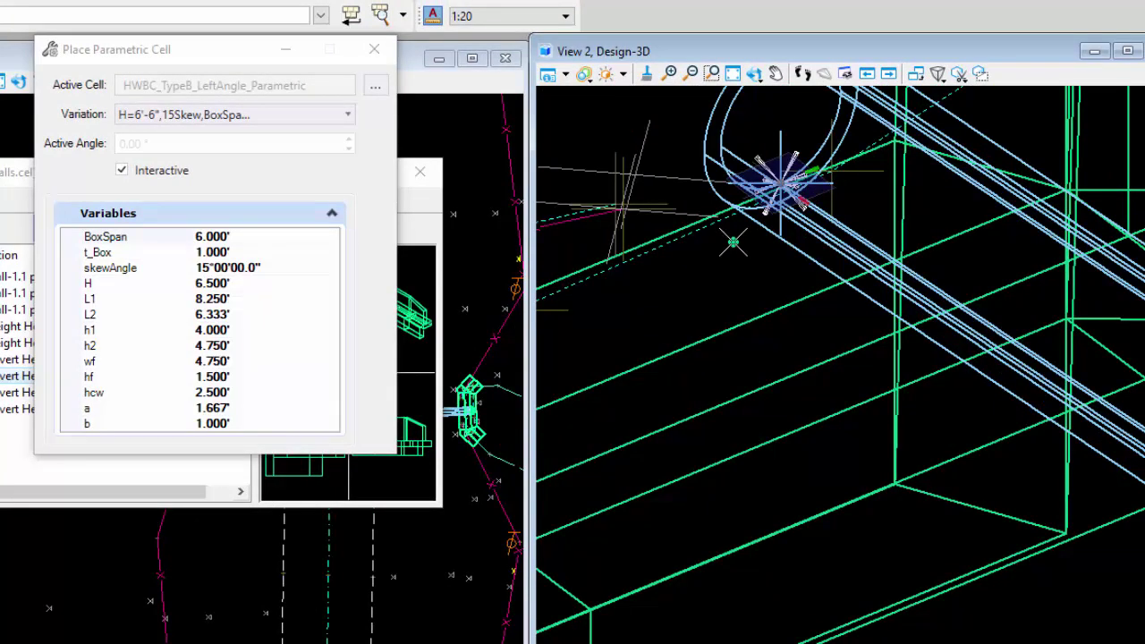
shift+middle_drag(733, 243, 747, 262)
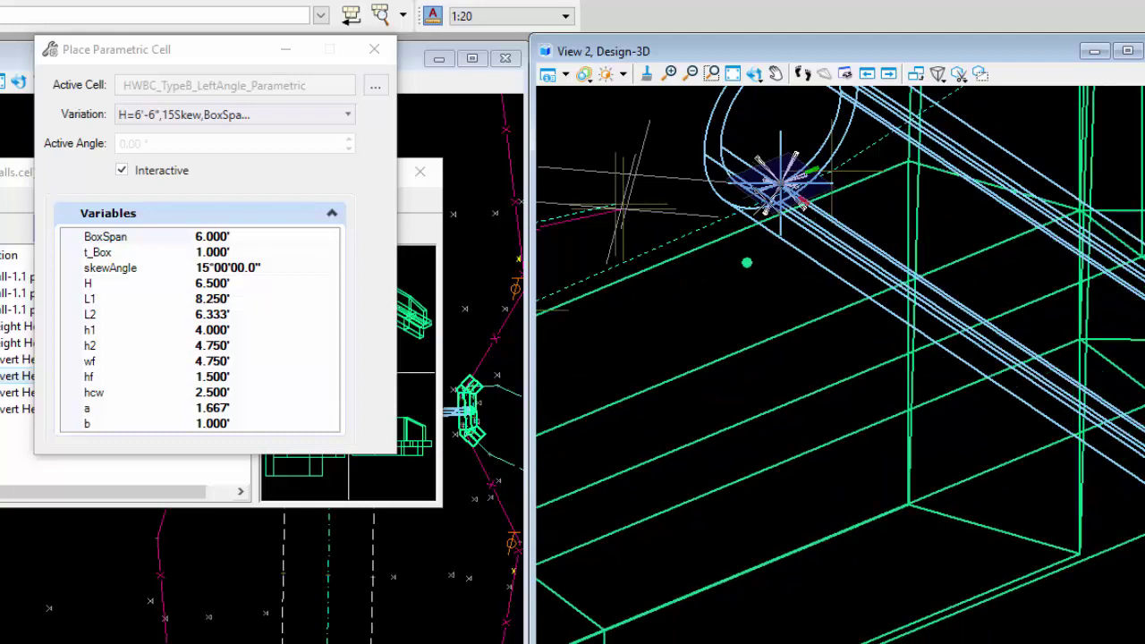
scroll(747, 262, up, 3)
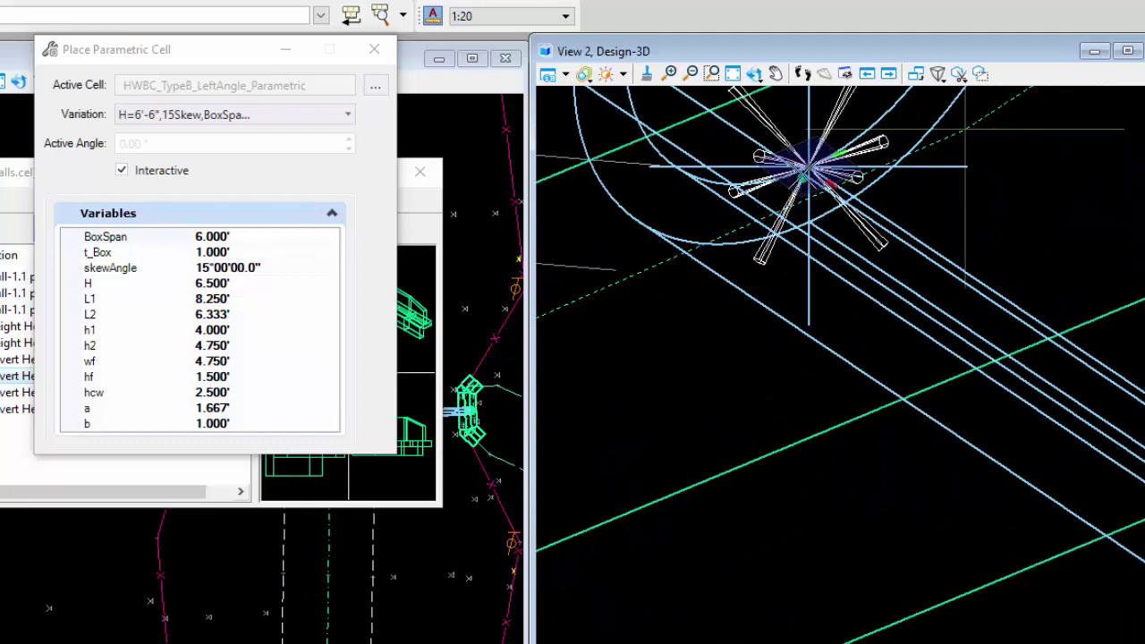
scroll(810, 166, up, 2)
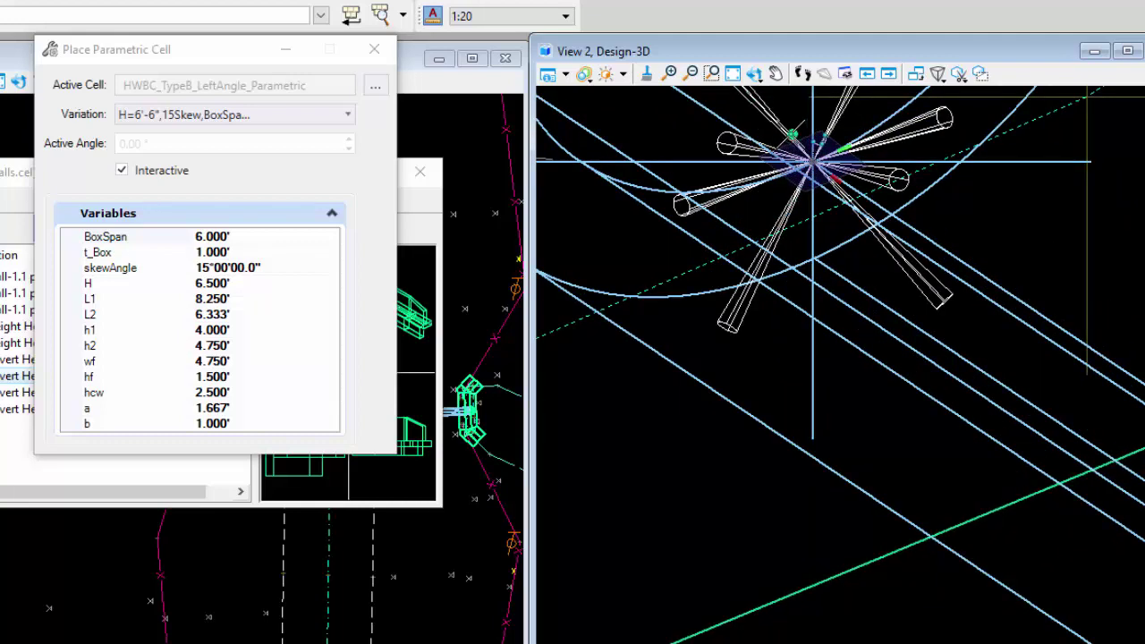
mouse_move(811, 162)
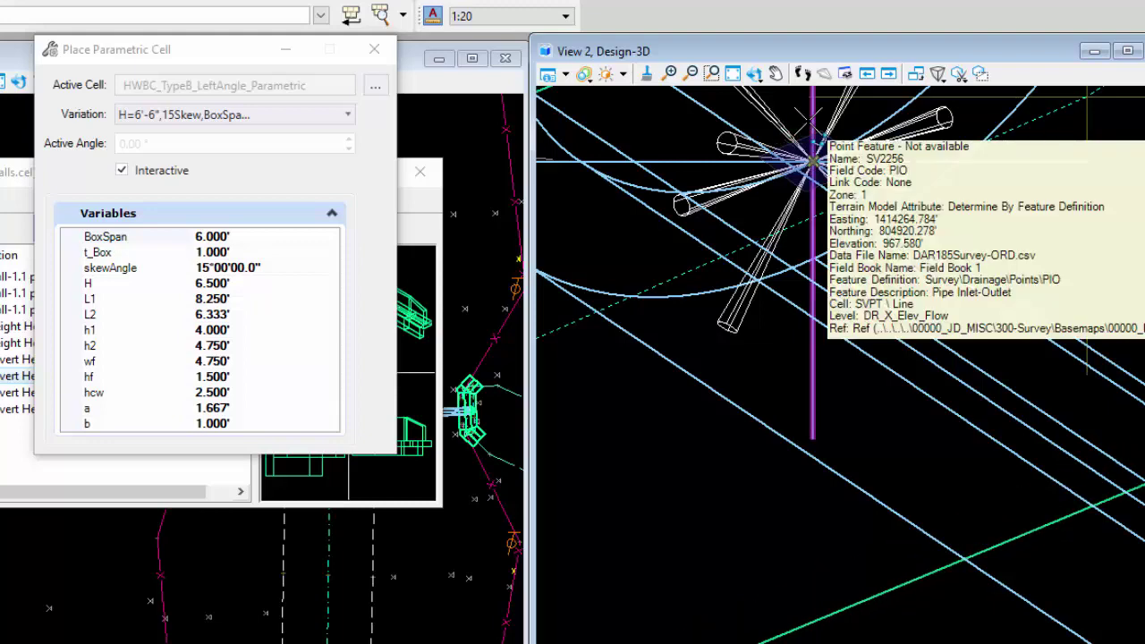
Align the west headwall's rotation with the conduit by snapping to pipe inlet-outlet point SV2255 at the east end, and end the placement
scroll(890, 385, down, 4)
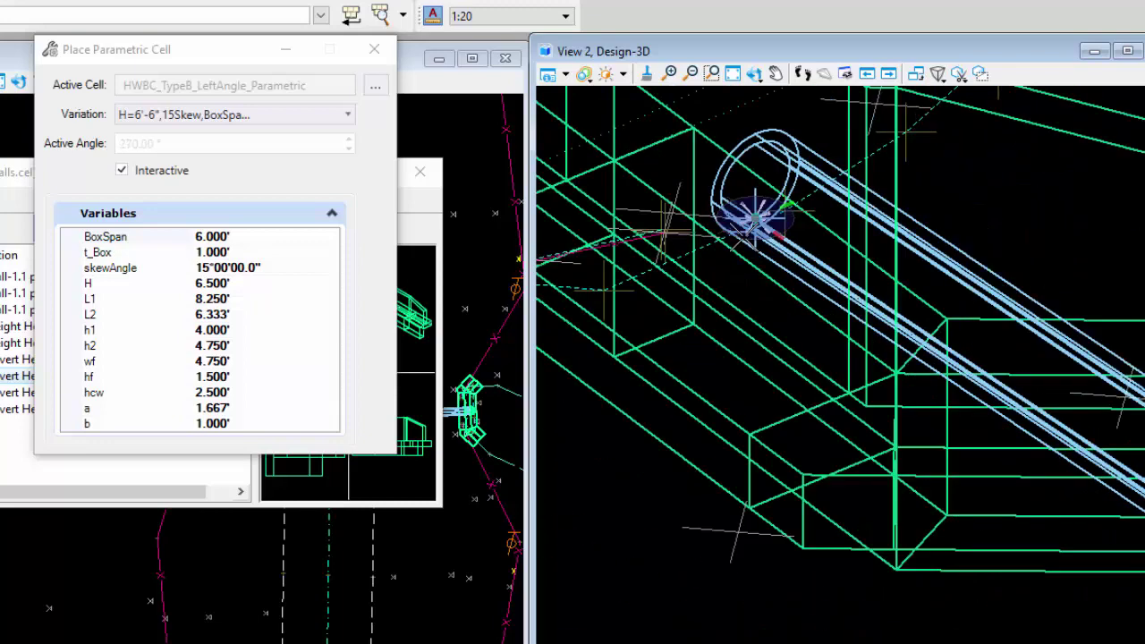
scroll(895, 319, up, 3)
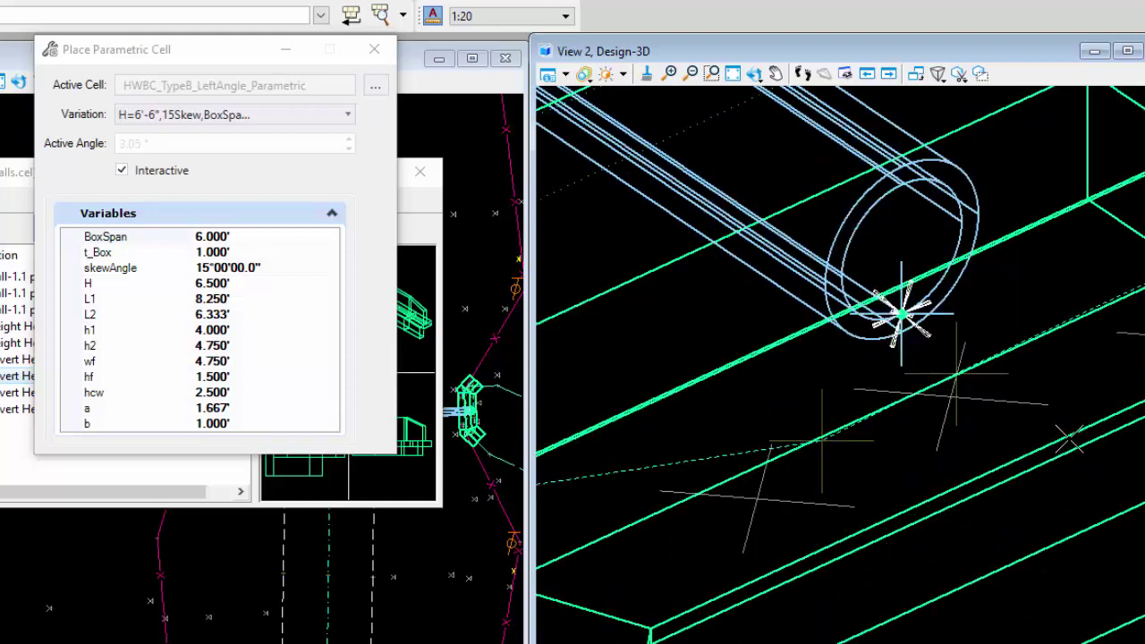
mouse_move(902, 314)
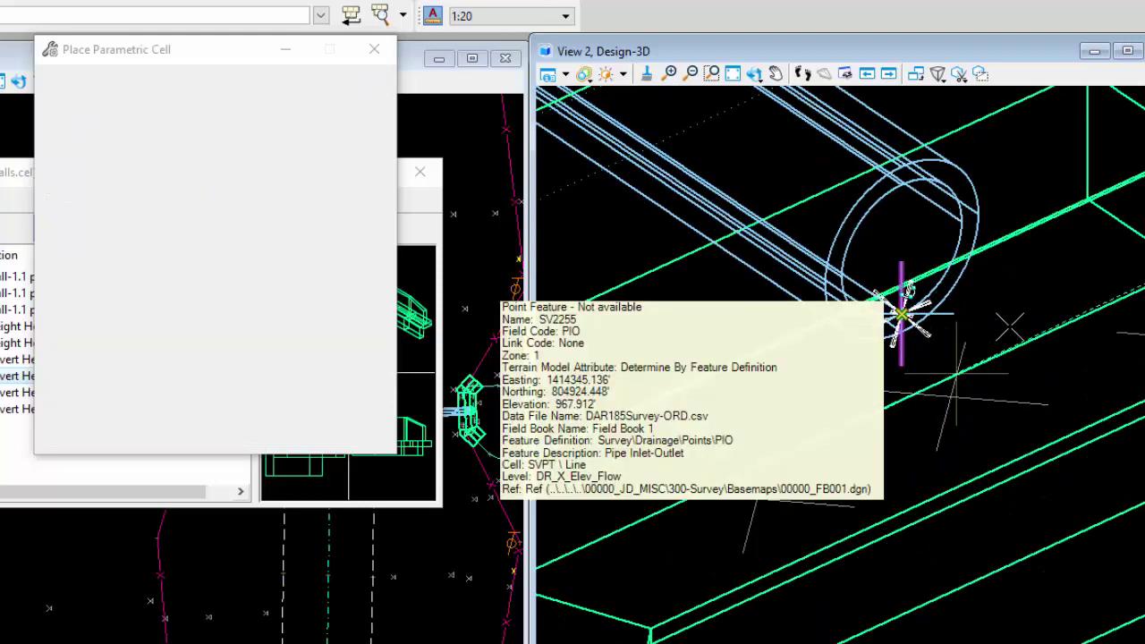
scroll(1011, 307, down, 3)
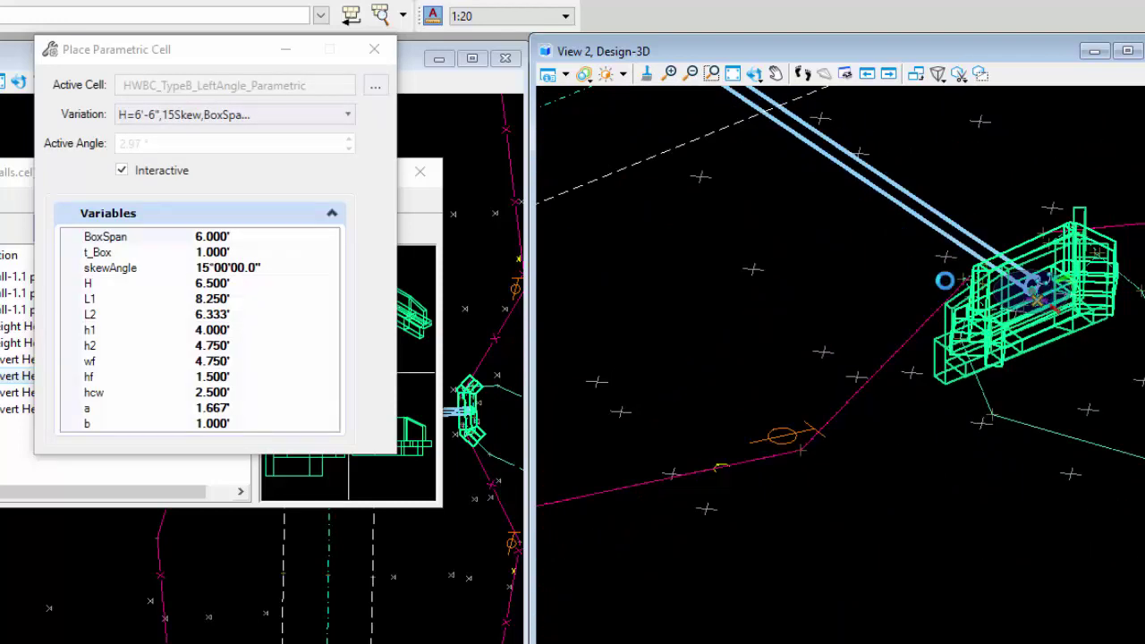
key(Escape)
Examine both placed headwalls along the conduit and how the east headwall's origin sits at the pipe invert
scroll(844, 259, down, 4)
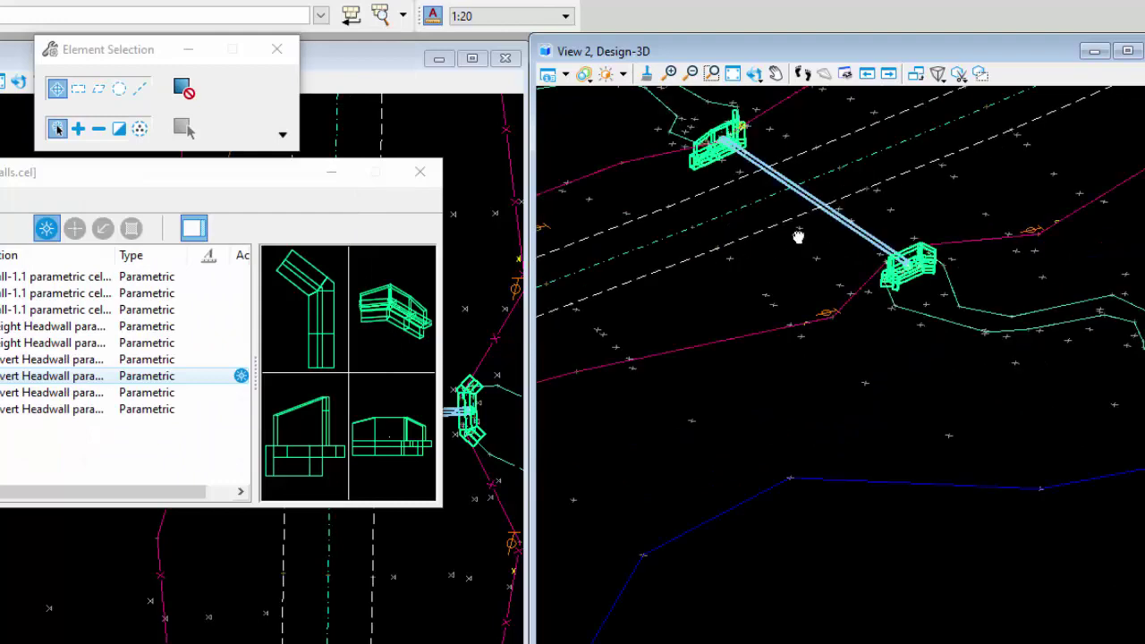
middle_drag(799, 238, 742, 269)
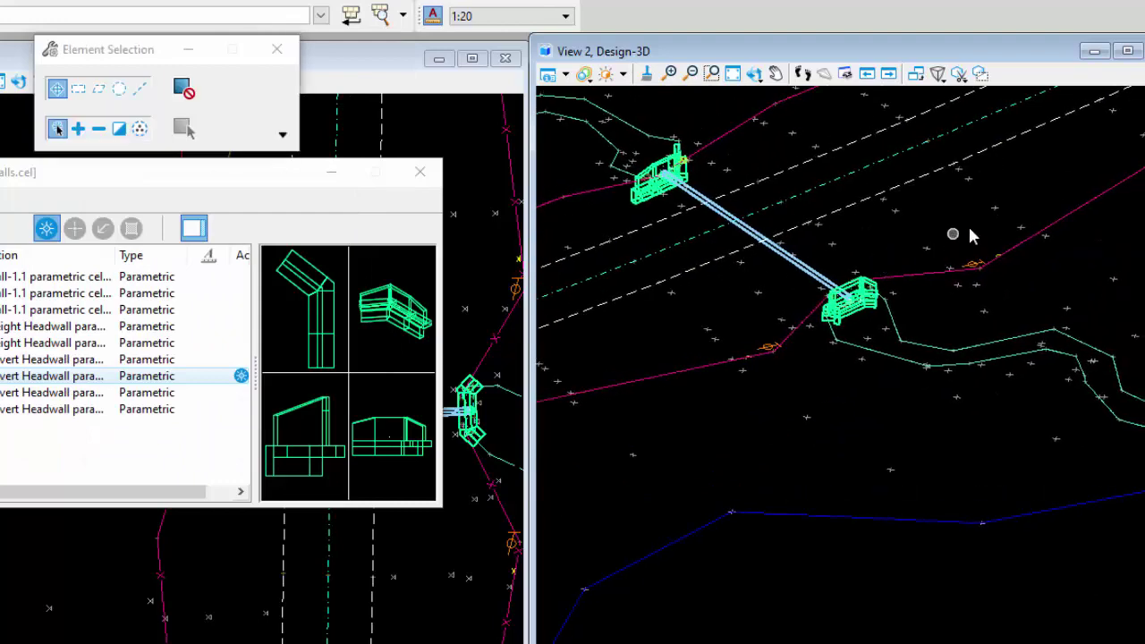
scroll(841, 329, up, 2)
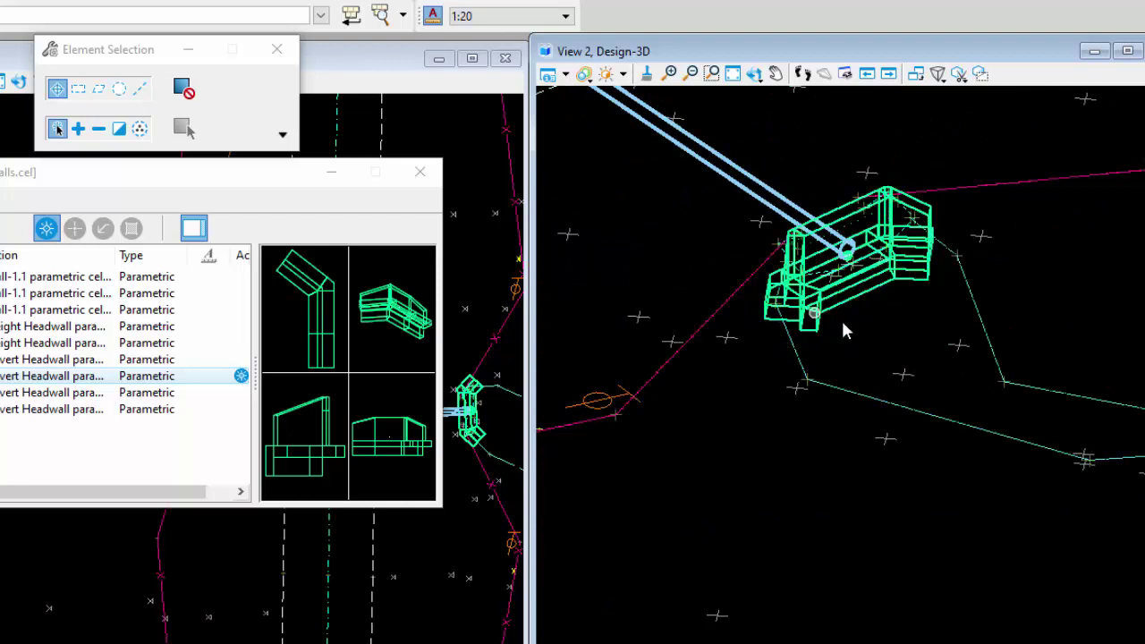
scroll(839, 223, up, 2)
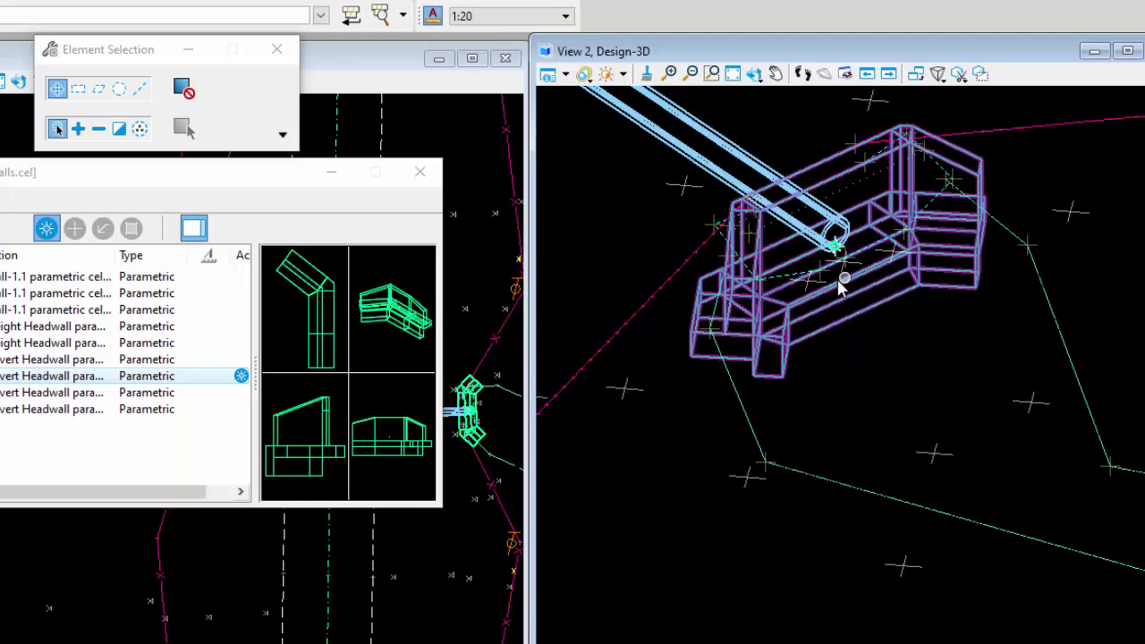
scroll(828, 226, up, 3)
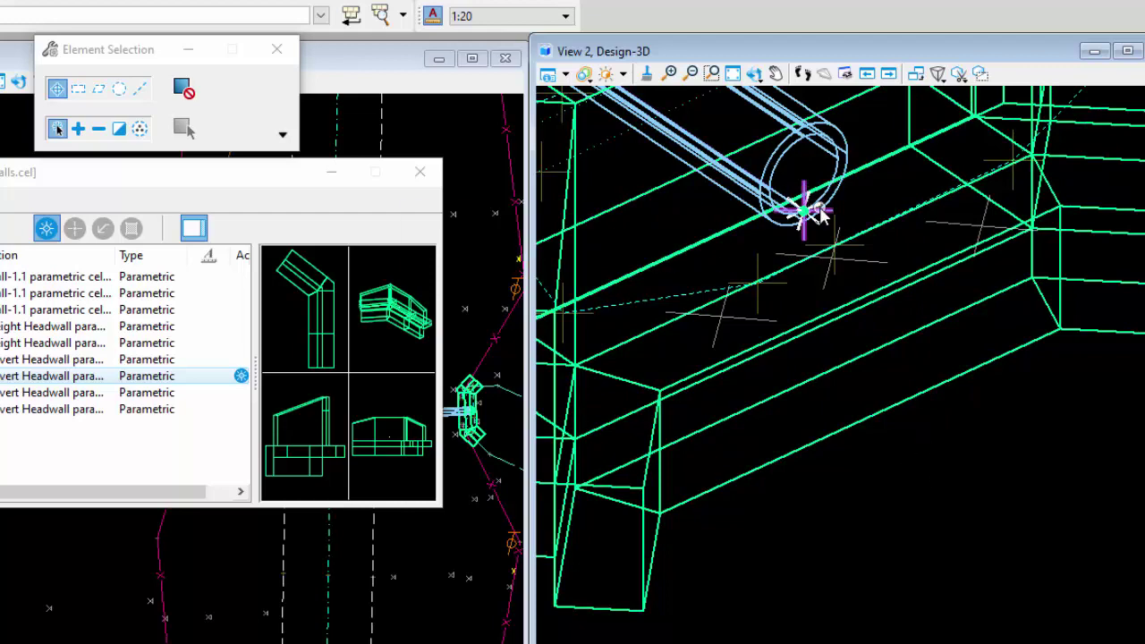
Inspect the east headwall's outline and its origin point against the conduit's end in the 3D view
scroll(979, 507, down, 2)
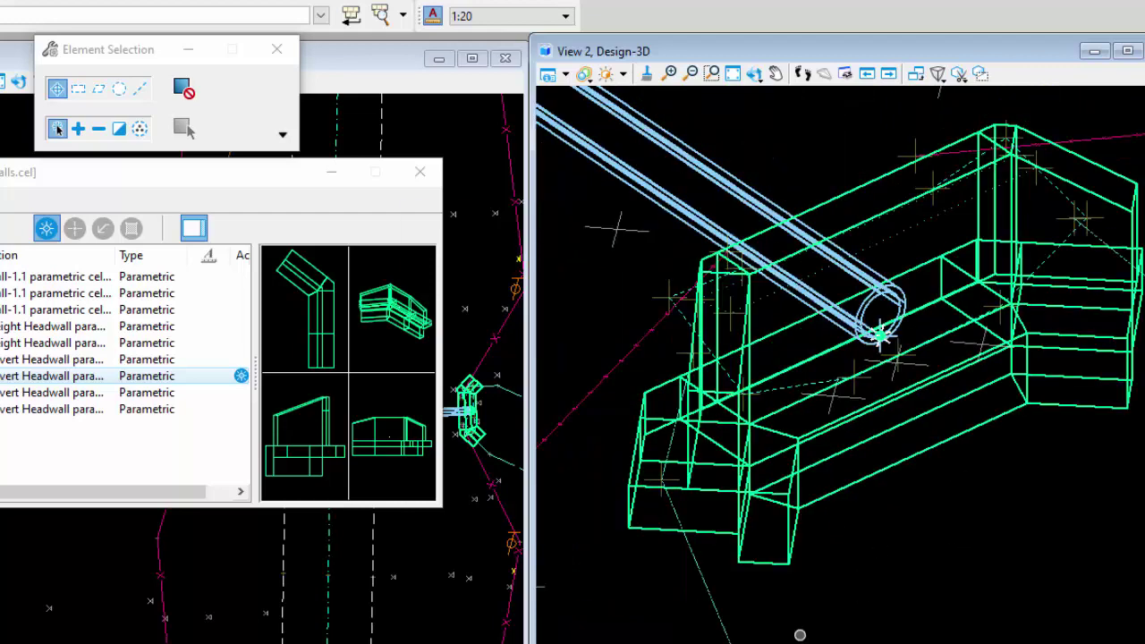
click(751, 297)
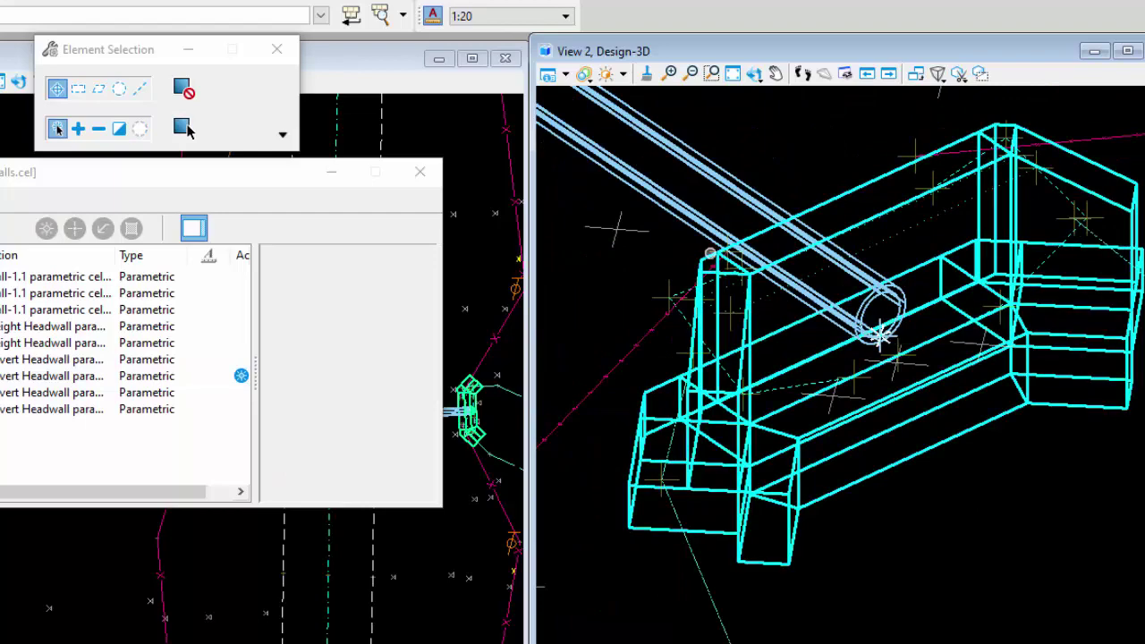
scroll(899, 385, up, 4)
scroll(708, 340, down, 2)
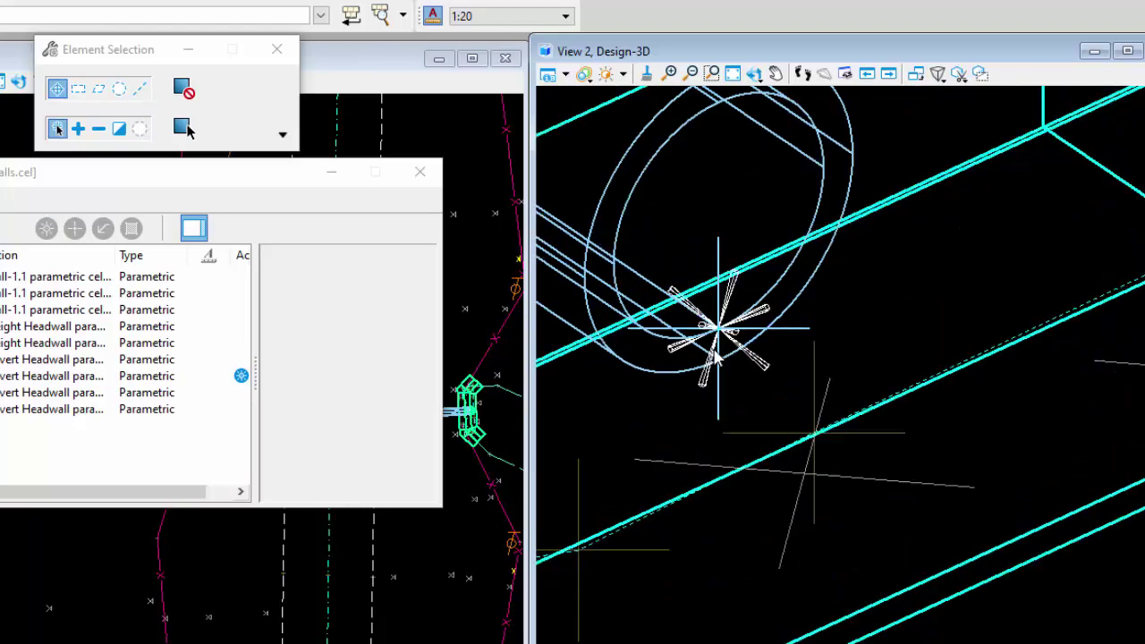
scroll(725, 324, up, 3)
scroll(724, 324, down, 5)
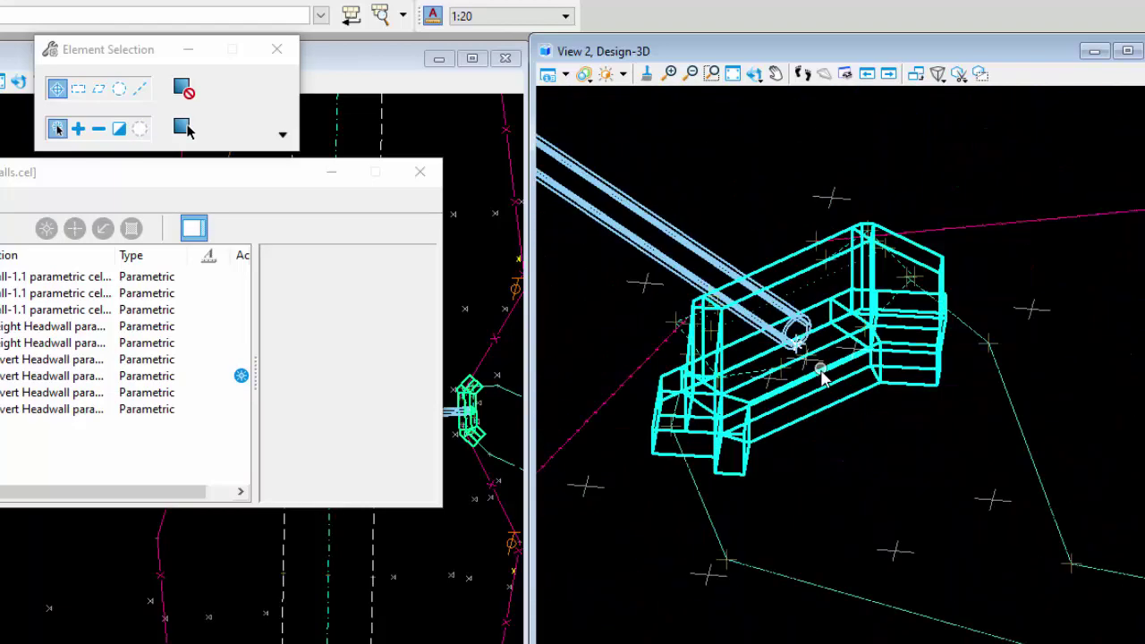
scroll(821, 416, up, 4)
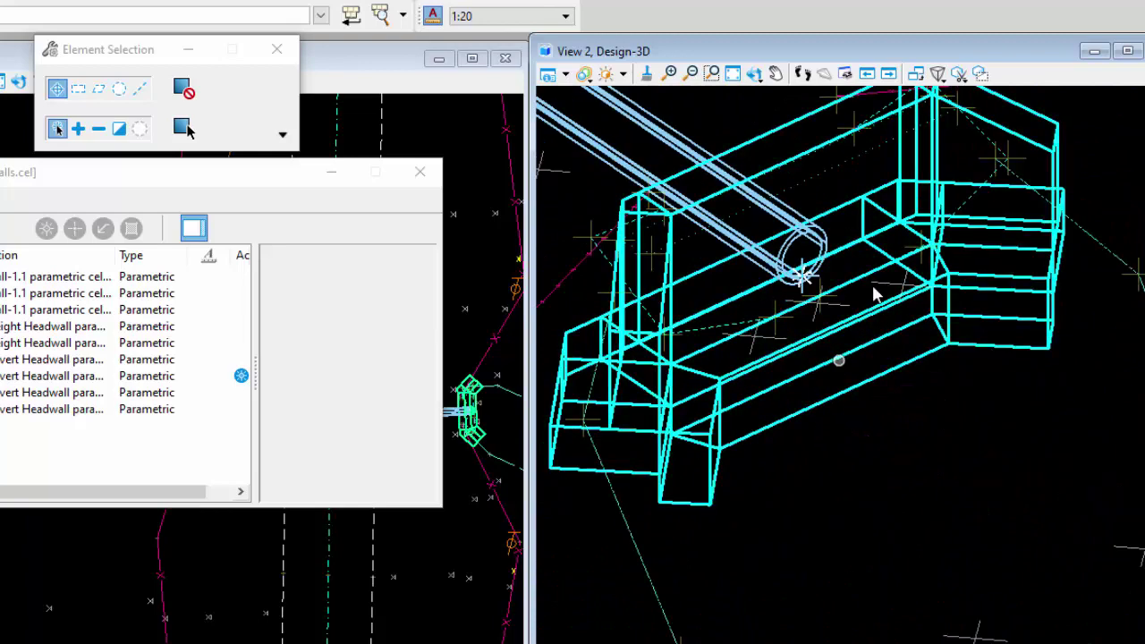
drag(795, 166, 880, 202)
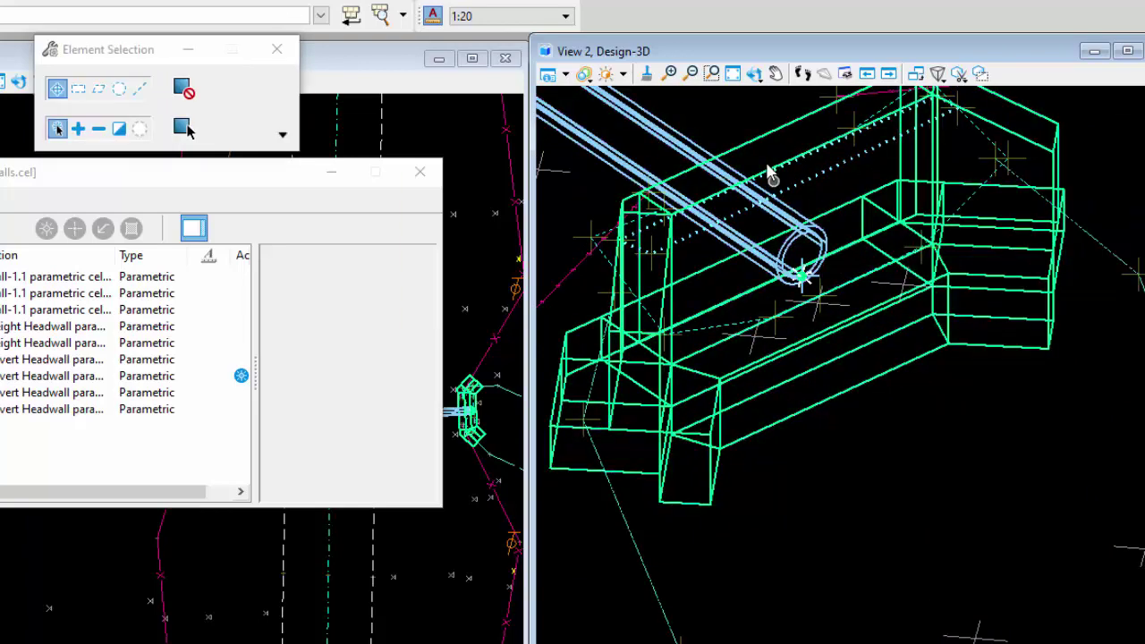
Try to move the east headwall away from the conduit's end, using its origin at the pipe invert as the base point
key(m)
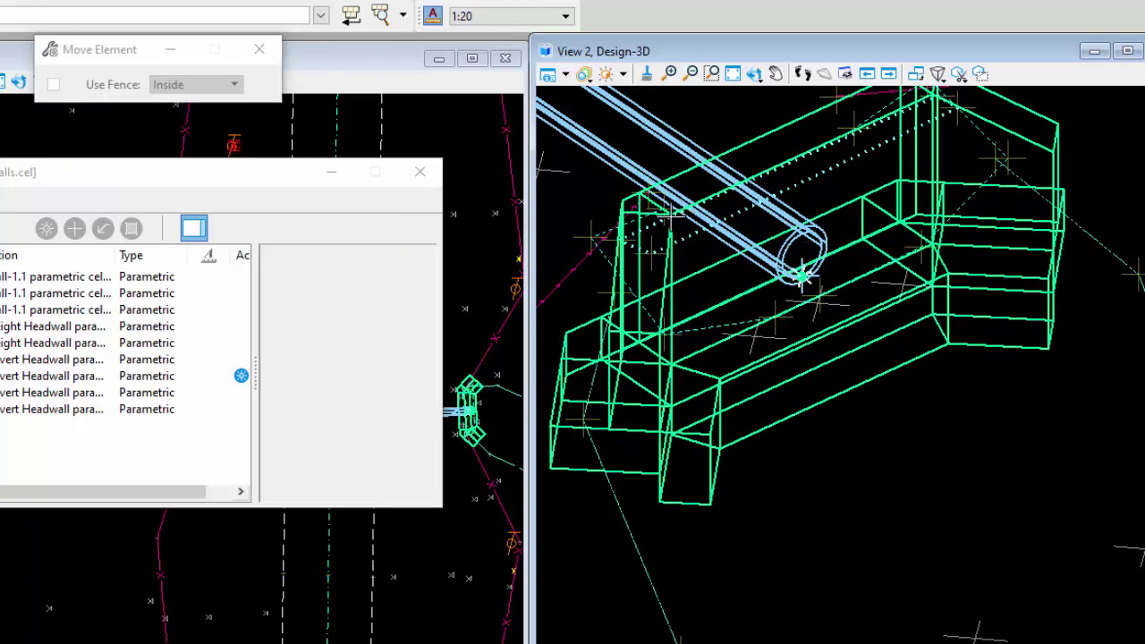
key(Escape)
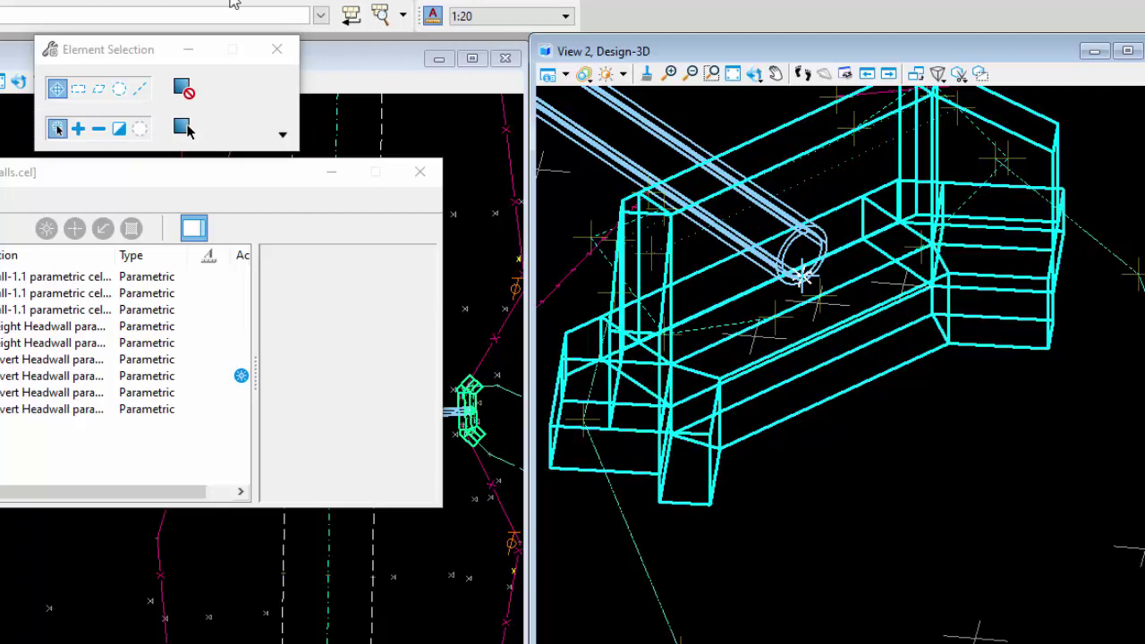
key(m)
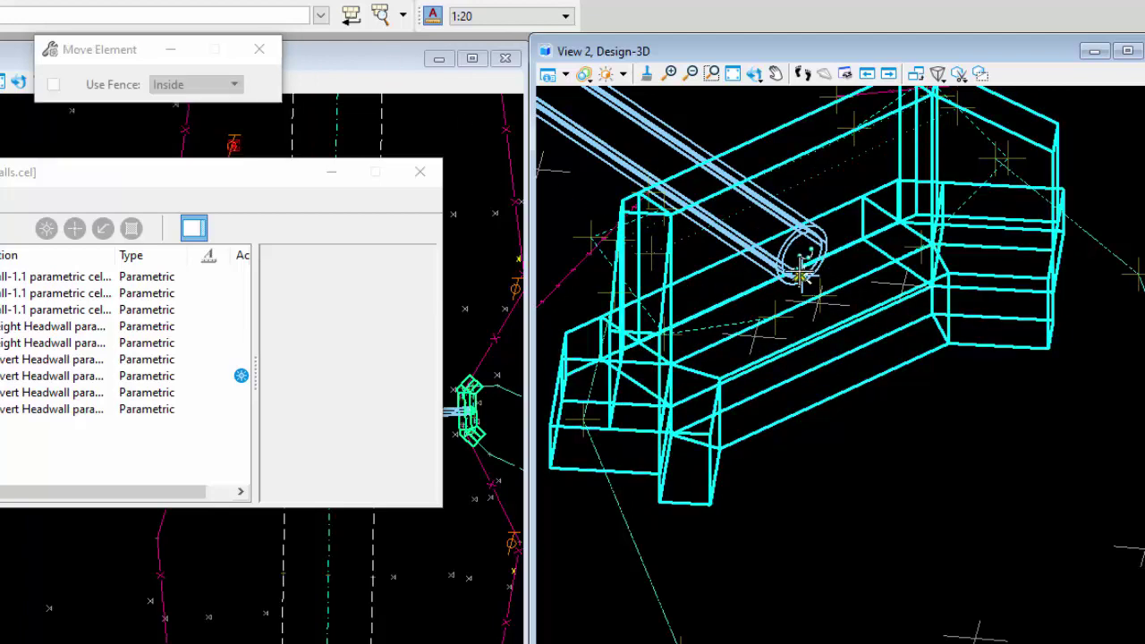
scroll(801, 280, up, 2)
scroll(803, 284, down, 3)
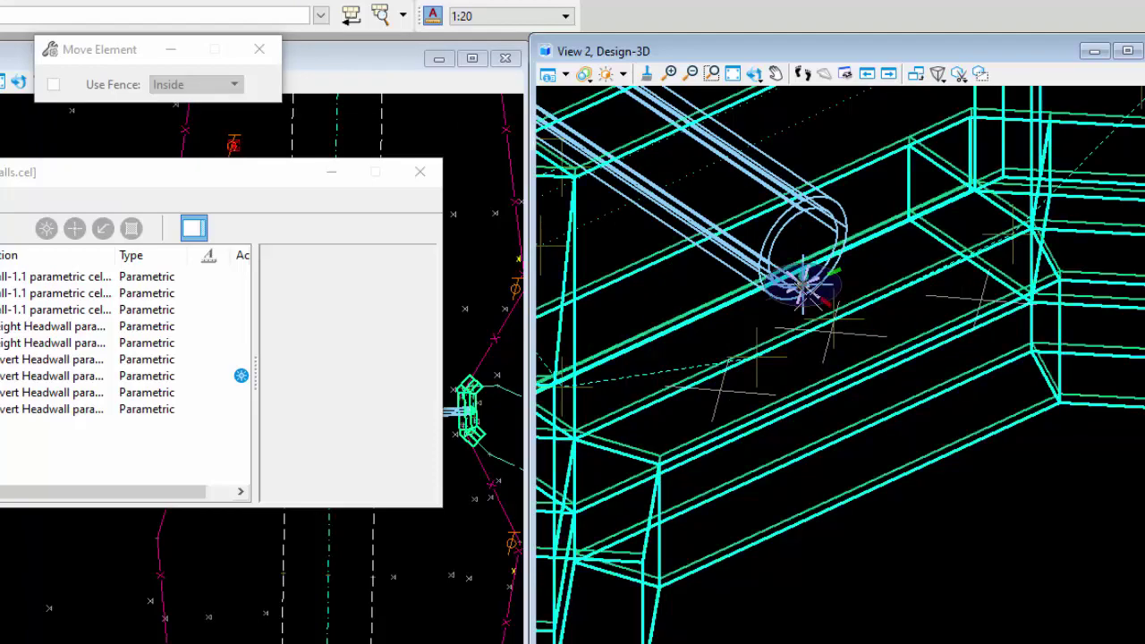
click(808, 295)
click(889, 403)
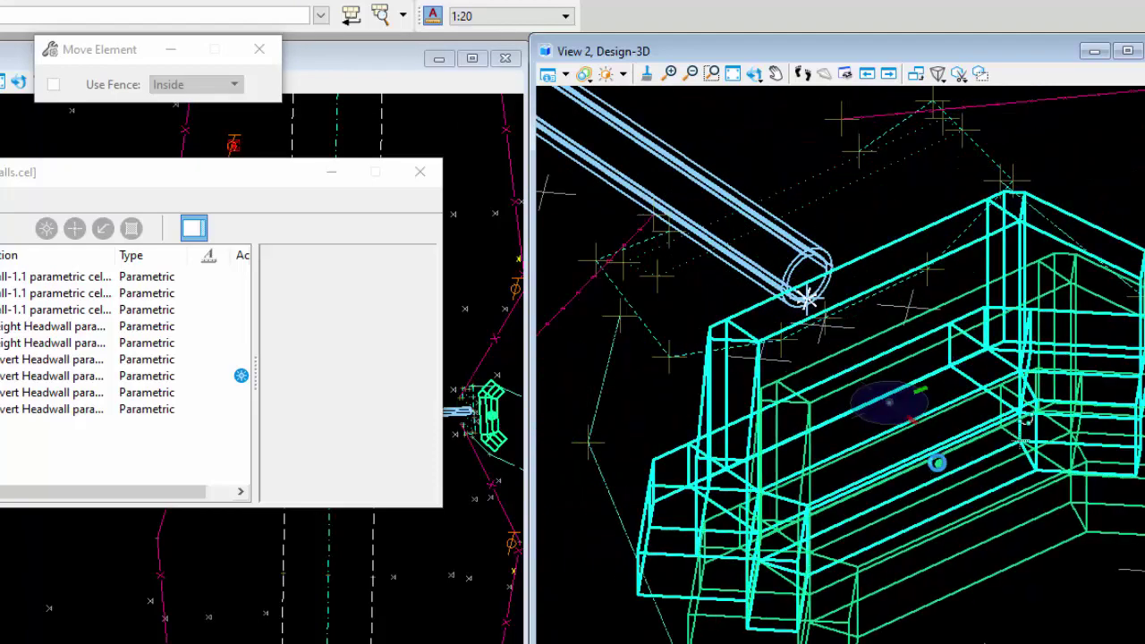
right_click(934, 535)
Examine the displaced east headwall's origin point, undo the move, and clear the selection
scroll(927, 356, up, 3)
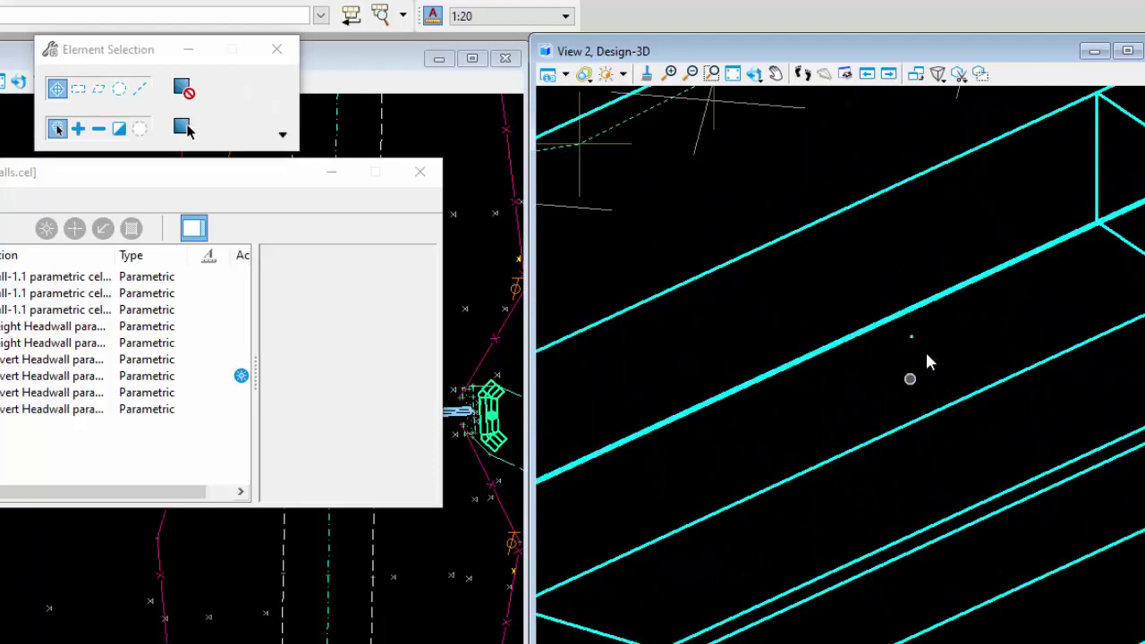
scroll(907, 340, down, 2)
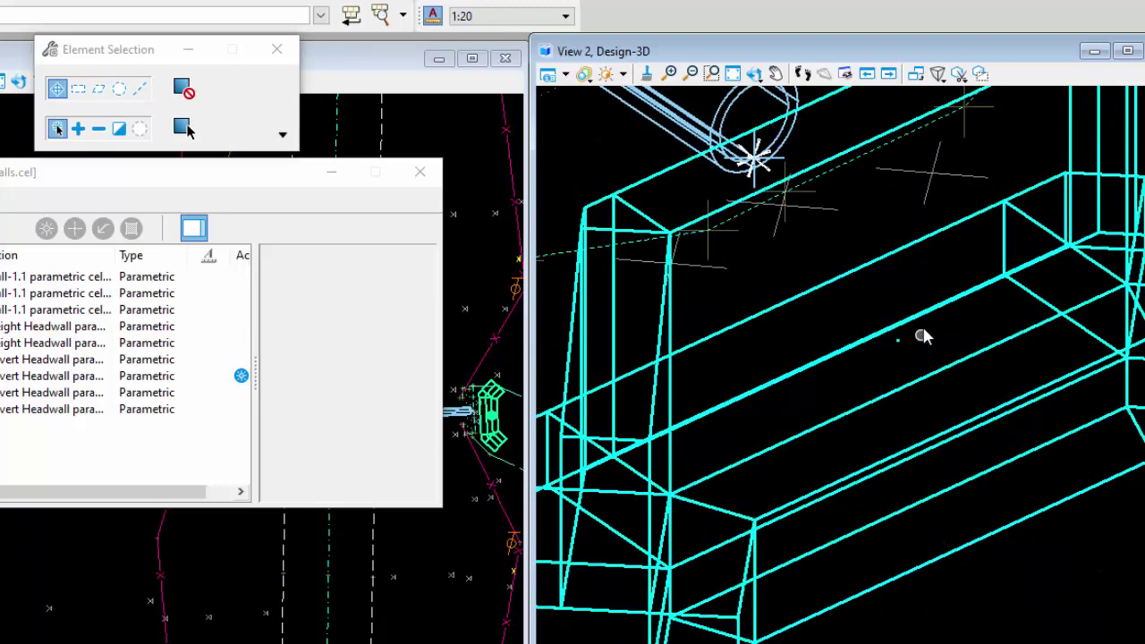
scroll(979, 271, up, 3)
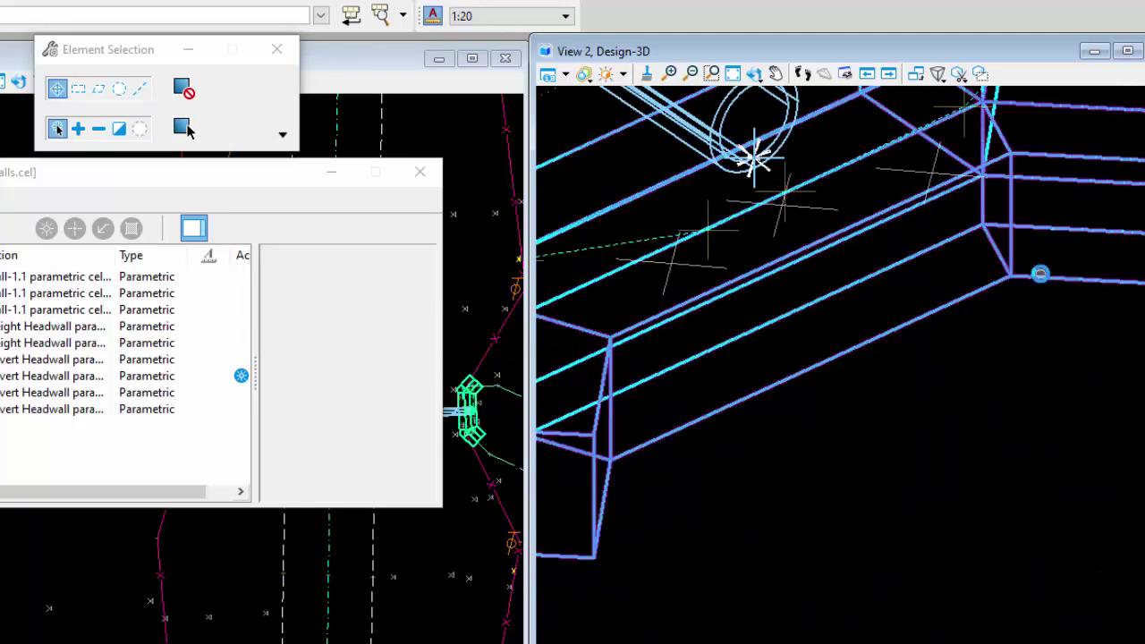
scroll(930, 291, down, 2)
scroll(840, 302, down, 2)
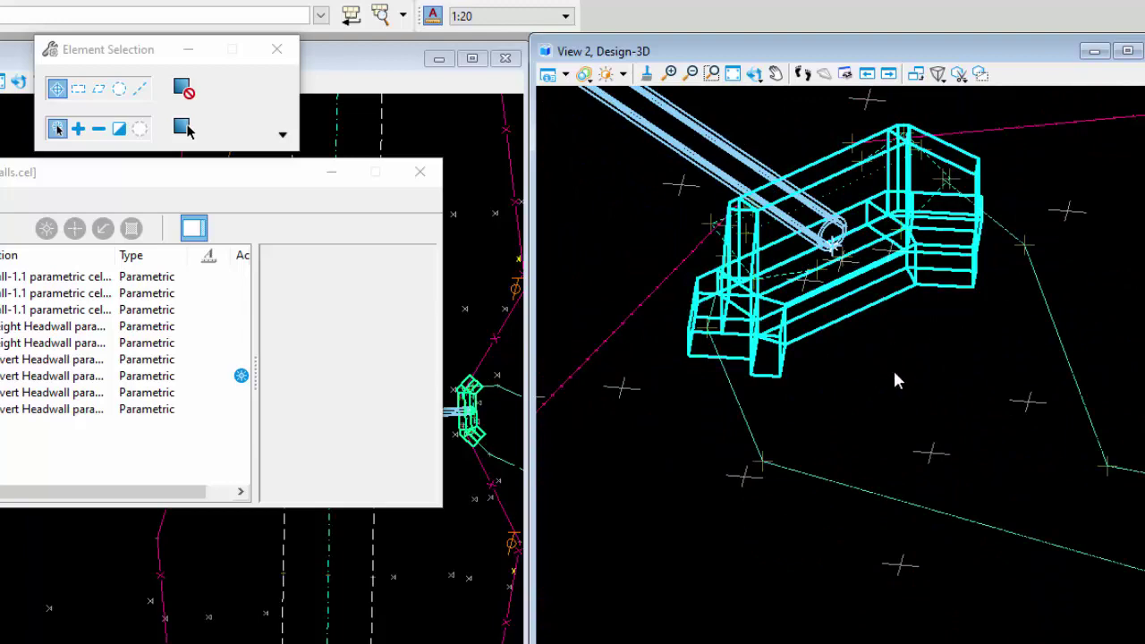
scroll(841, 274, up, 2)
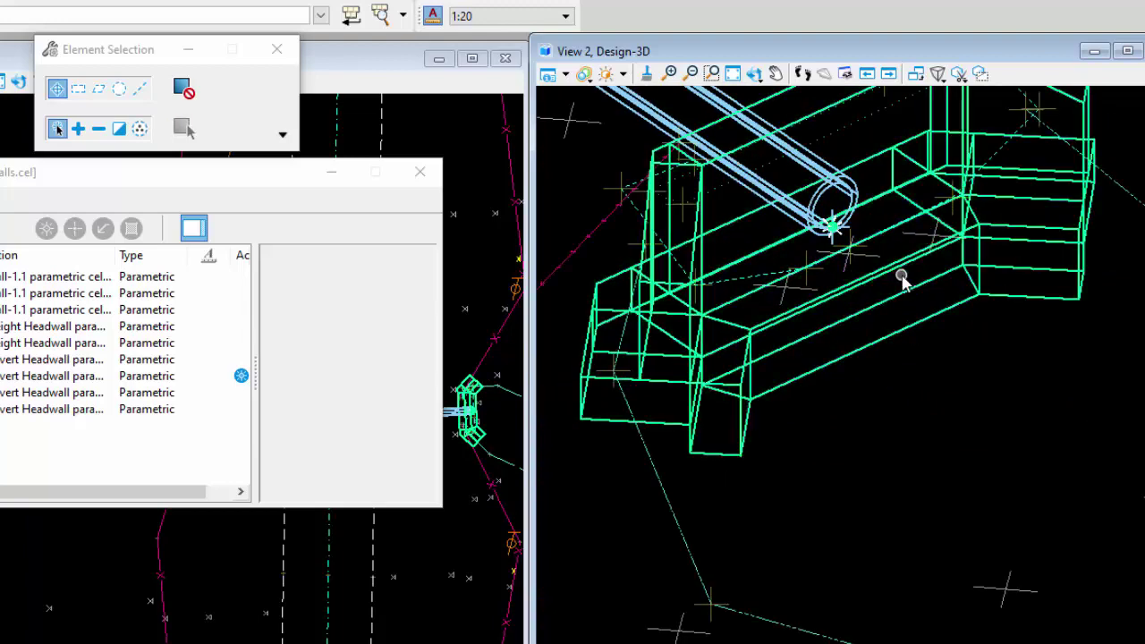
Start Place Block with the Orthogonal method and set the AccuDraw origin on surveyed pipe inlet-outlet point SV2255
scroll(883, 248, down, 2)
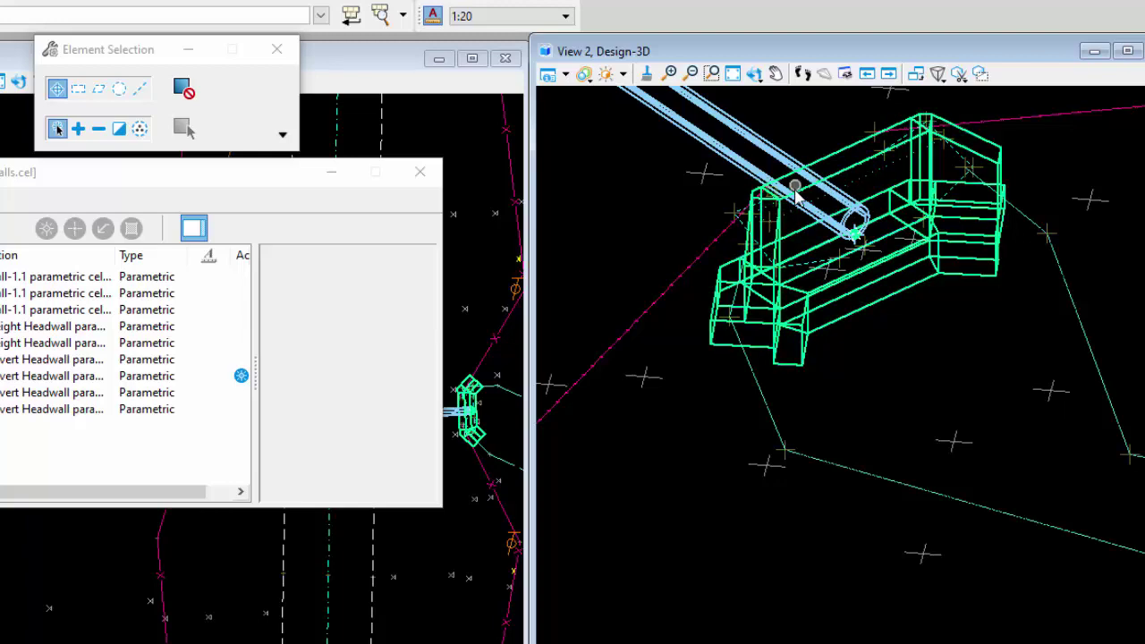
click(833, 229)
scroll(876, 240, up, 2)
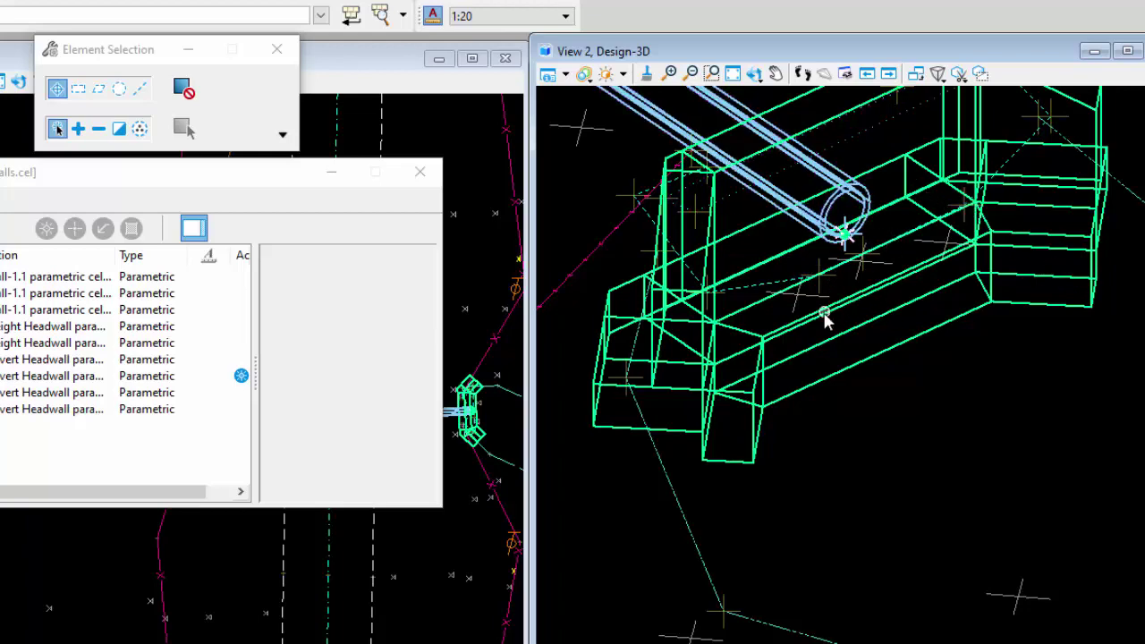
middle_drag(823, 315, 777, 431)
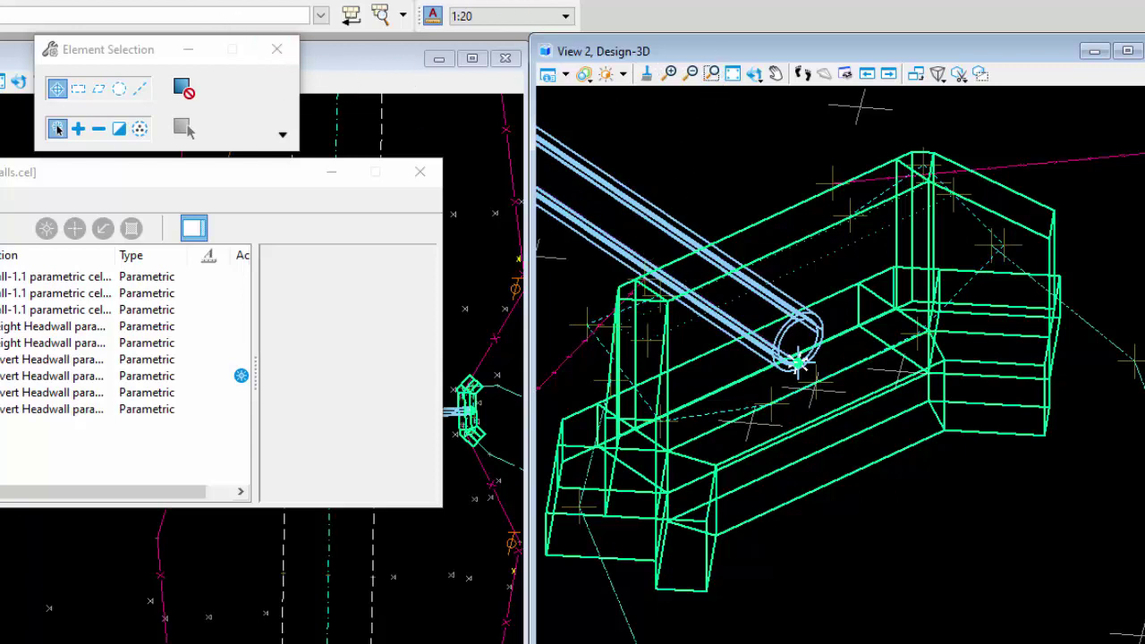
click(166, 2)
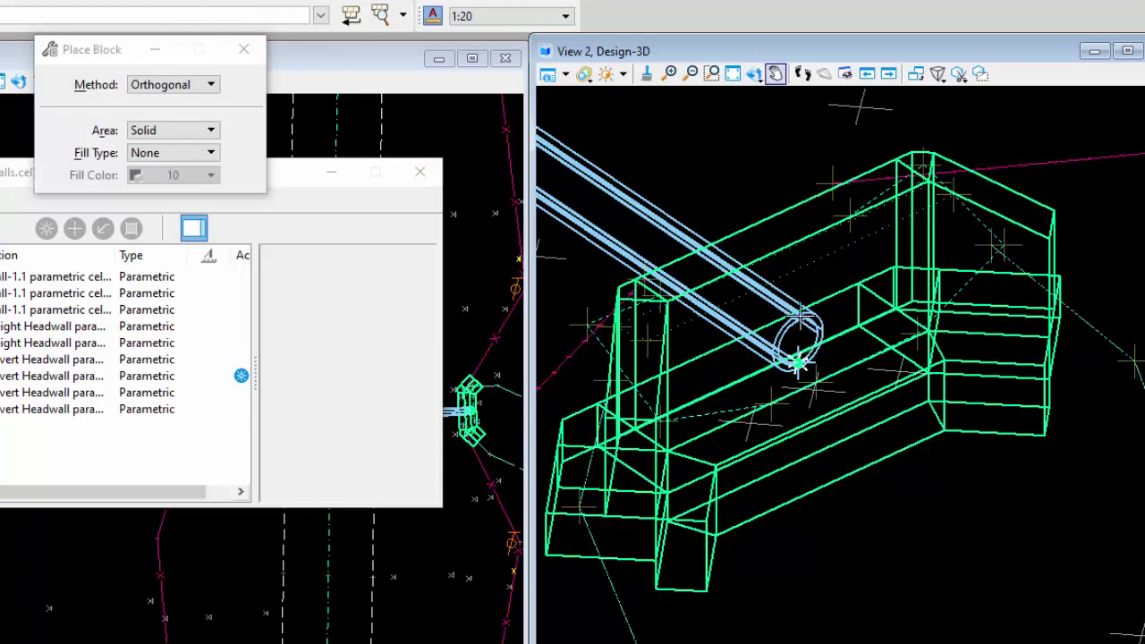
scroll(796, 359, up, 3)
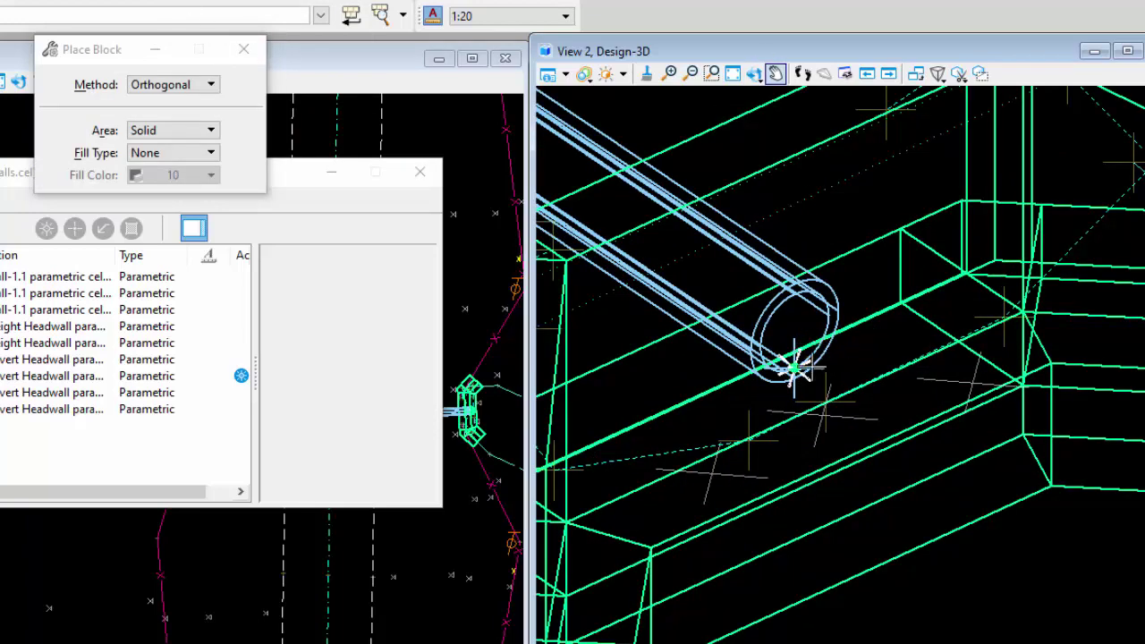
scroll(793, 367, up, 2)
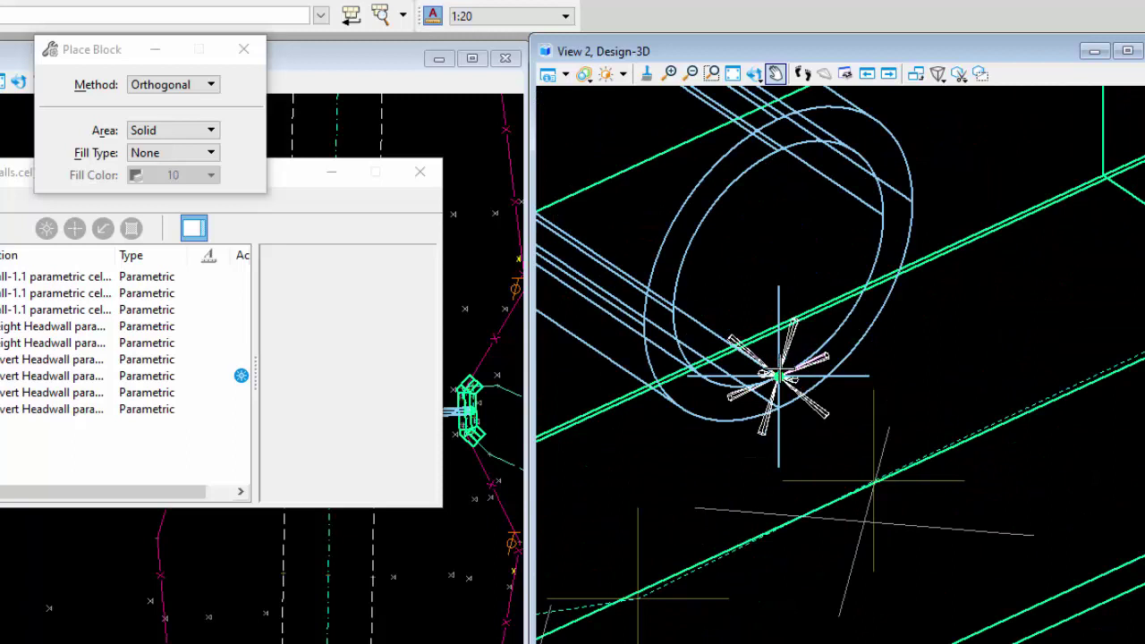
mouse_move(778, 378)
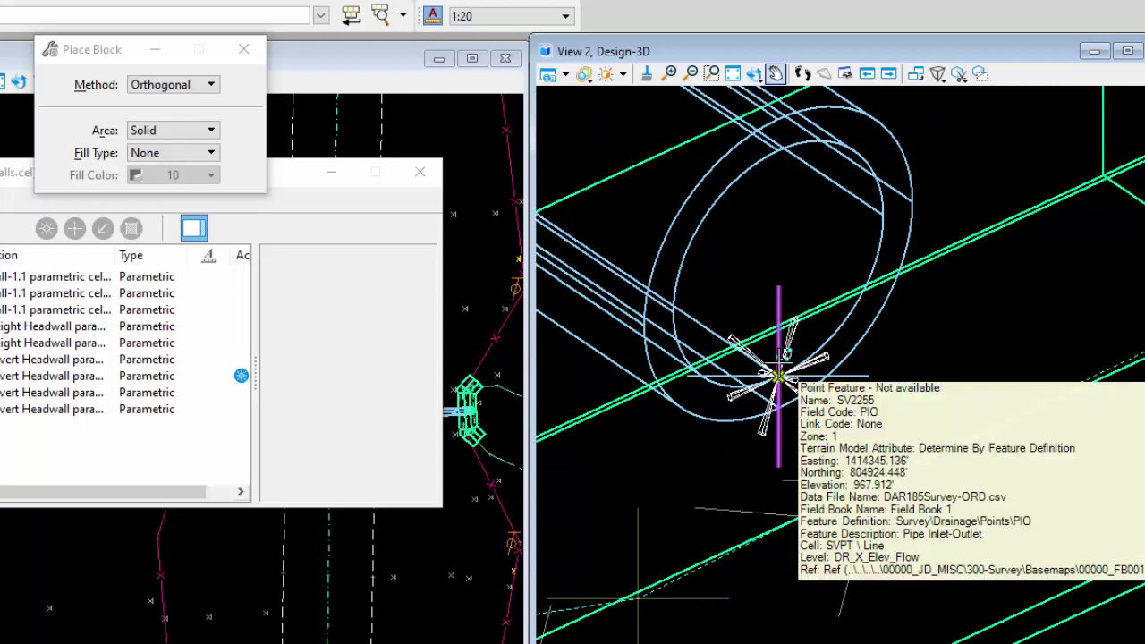
key(o)
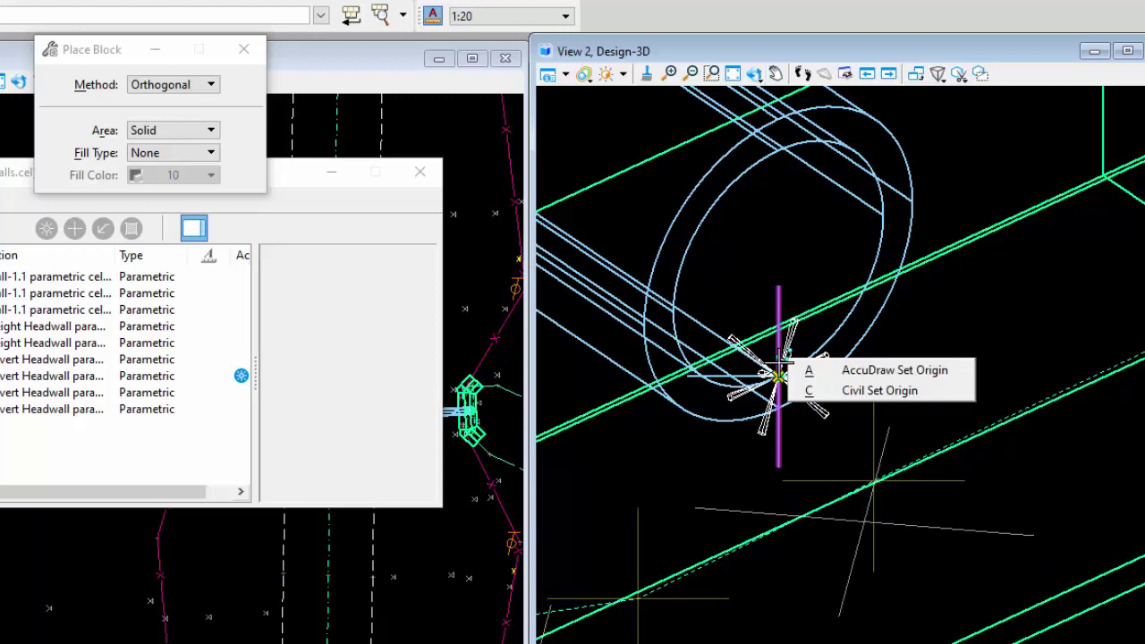
key(a)
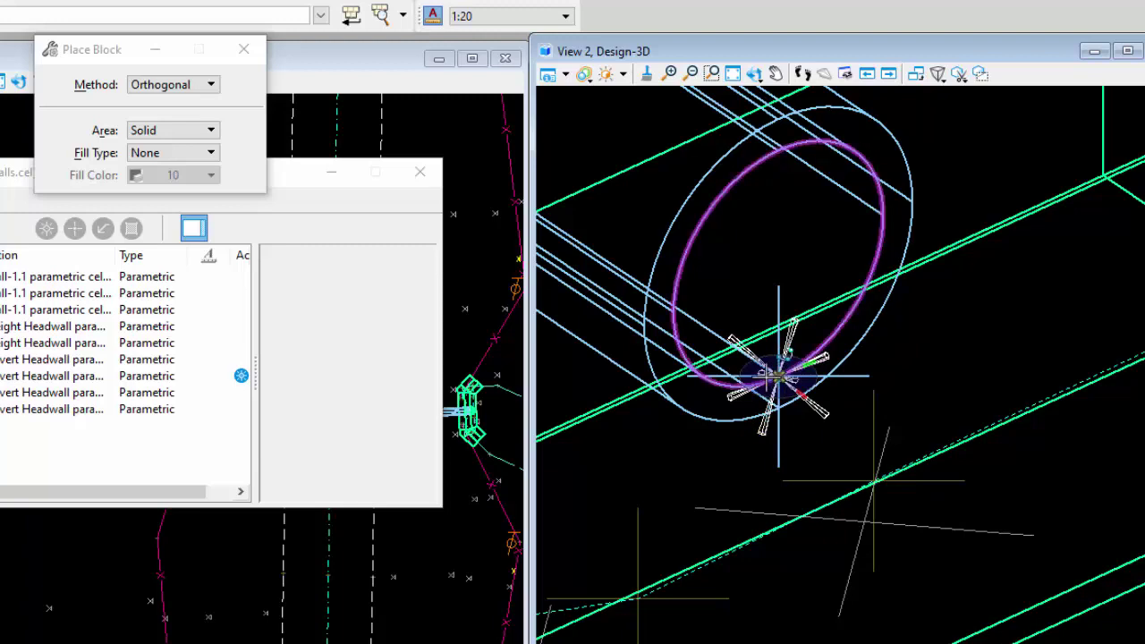
Rotate AccuDraw to the east headwall's face and draw a 4' by 4' block in that plane around the pipe end
scroll(780, 375, down, 2)
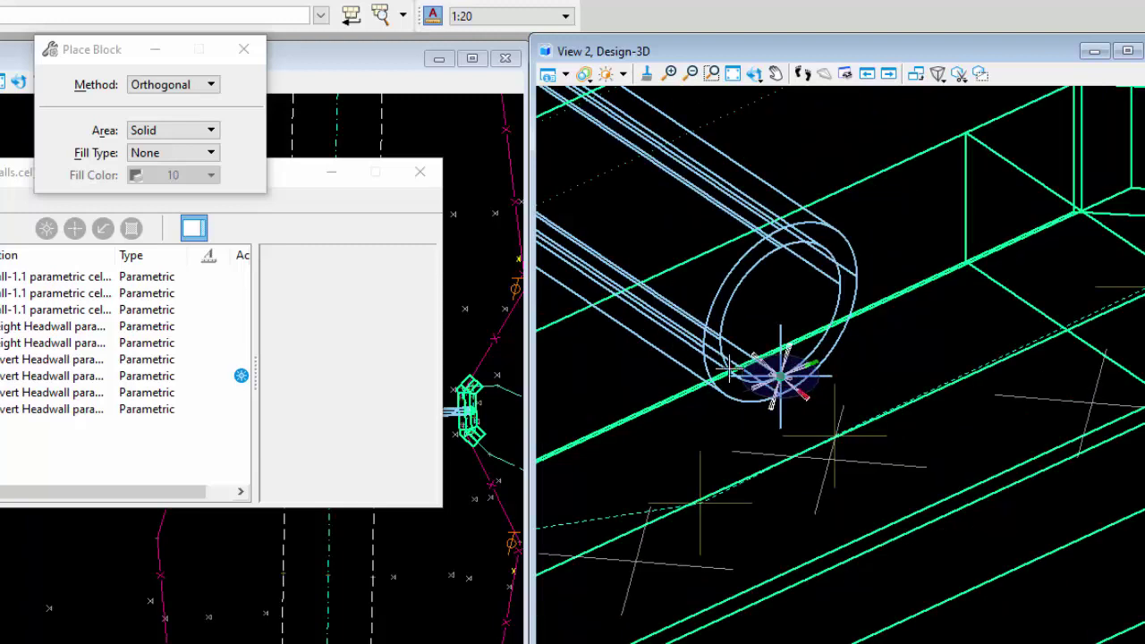
scroll(778, 376, down, 1)
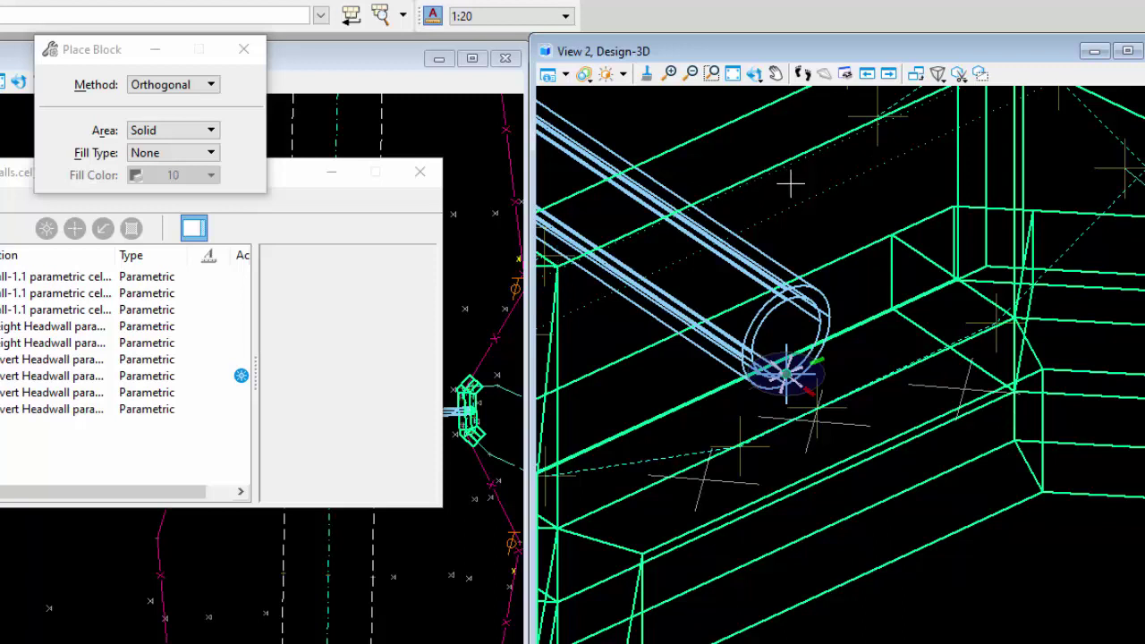
key(r)
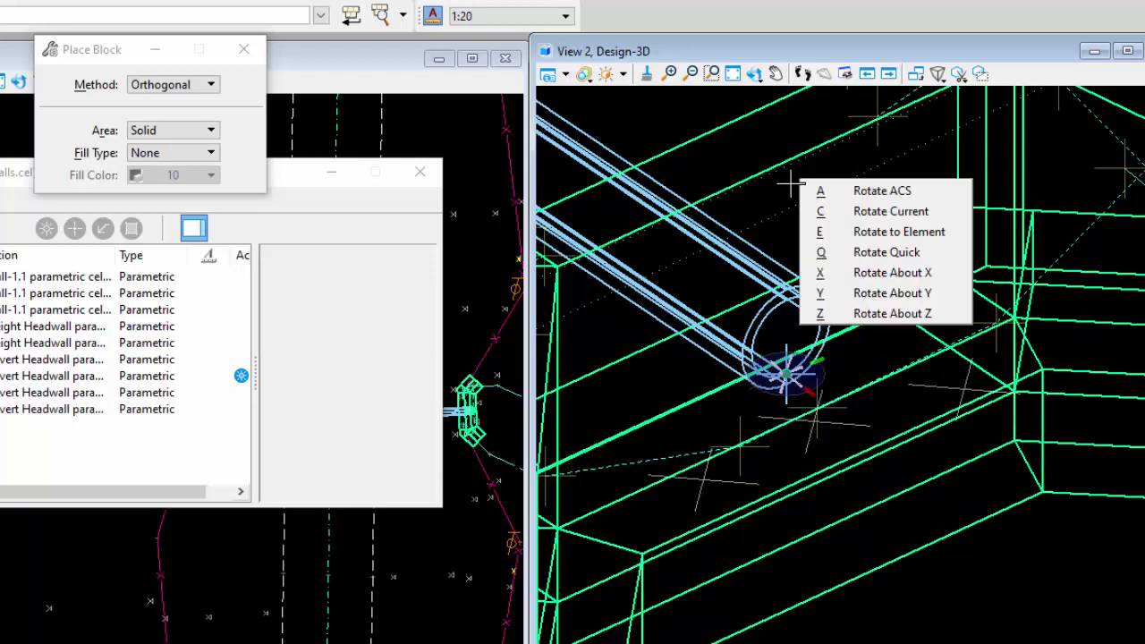
key(e)
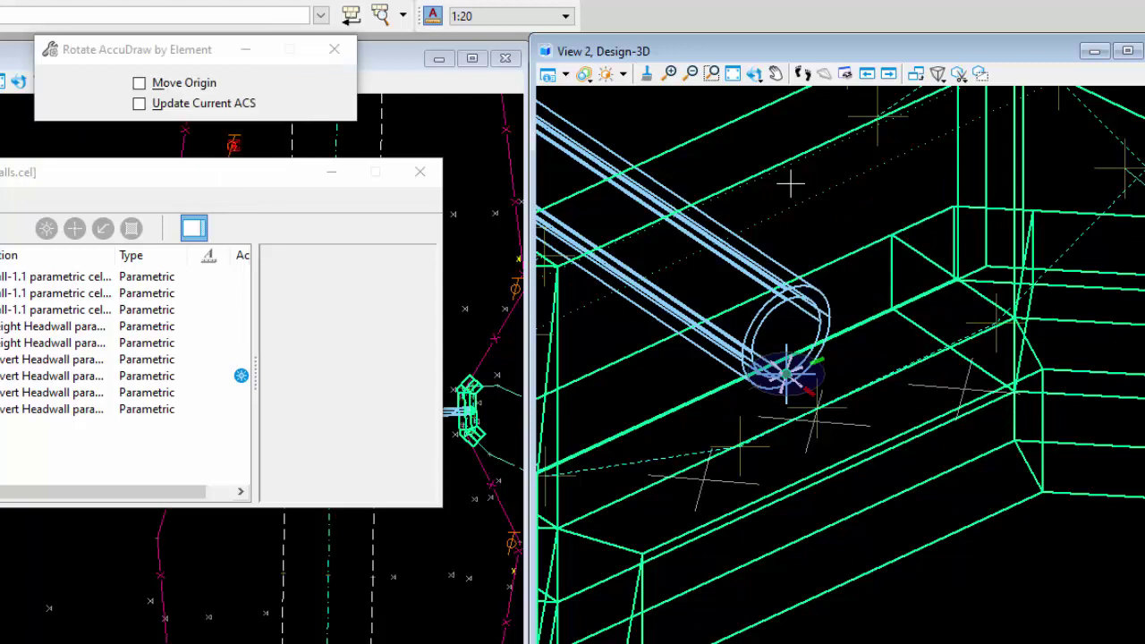
click(723, 191)
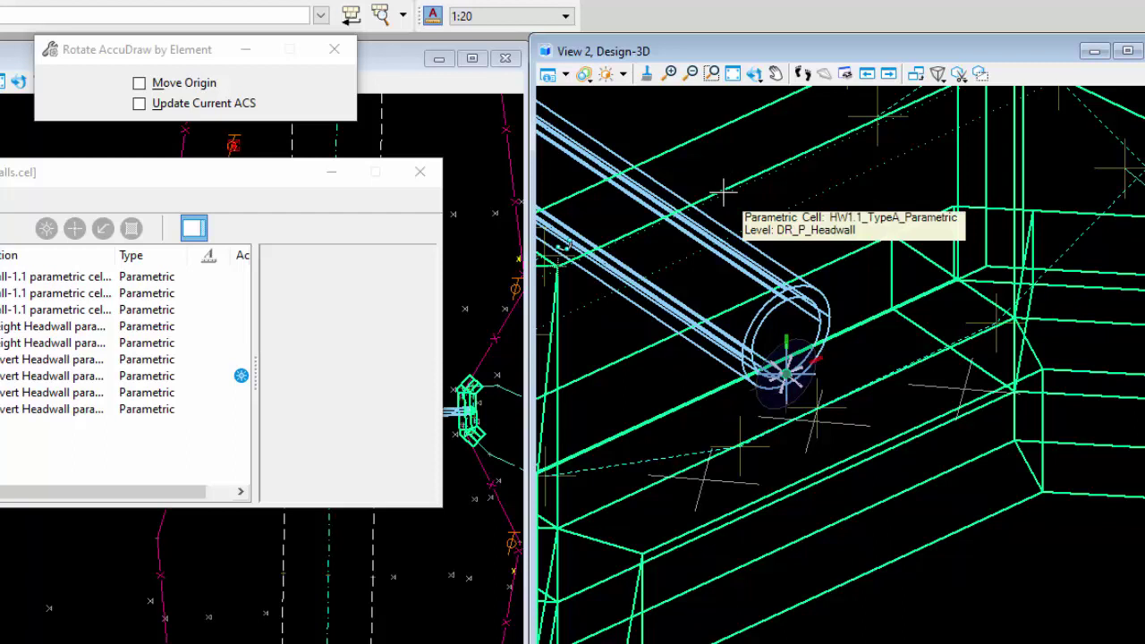
click(723, 191)
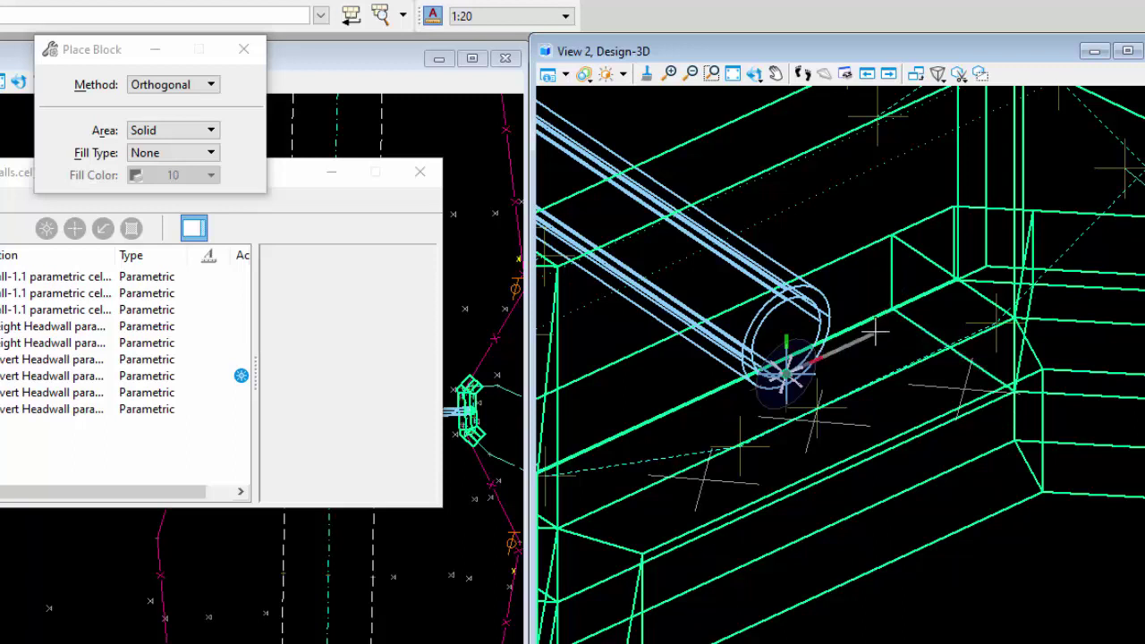
click(876, 332)
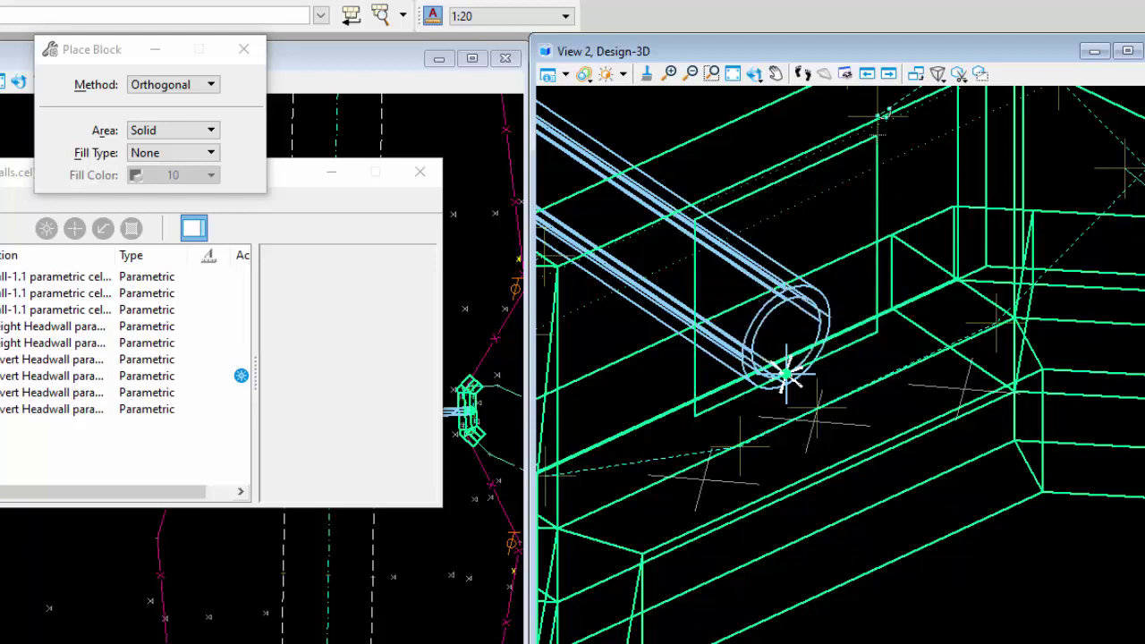
key(Escape)
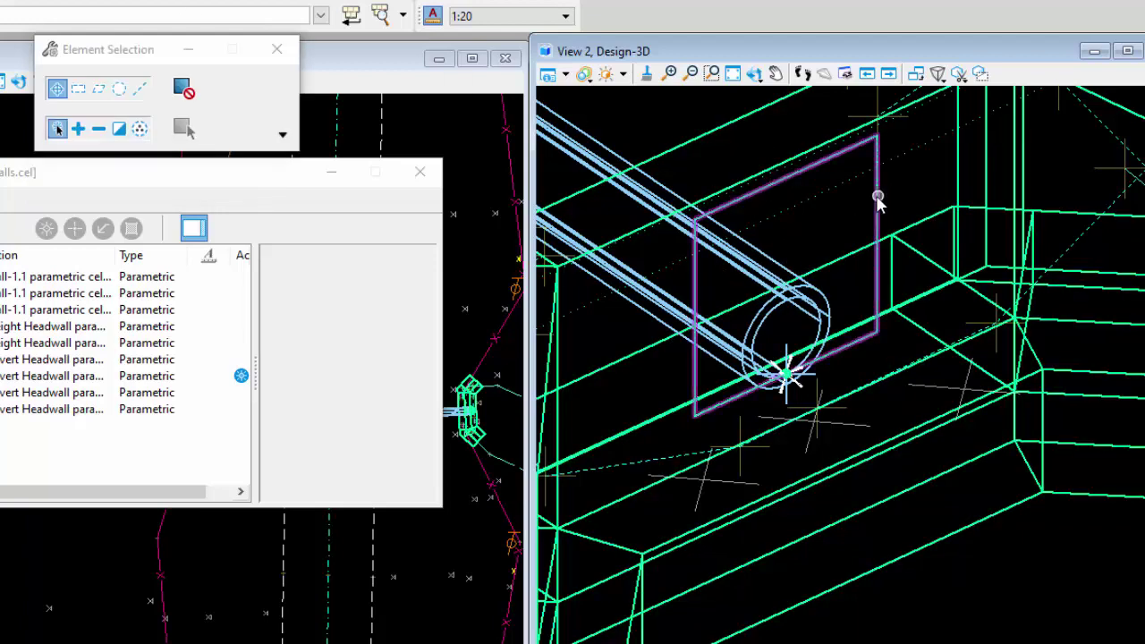
Give the 4' by 4' block around the east headwall's pipe end a solid red fill
click(879, 195)
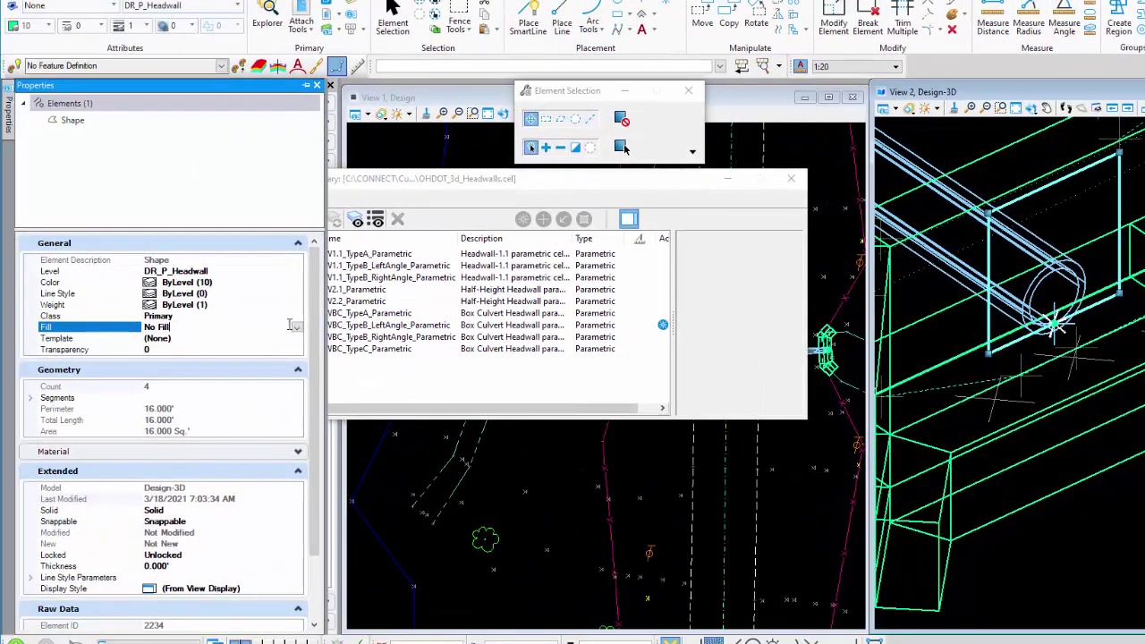
click(297, 329)
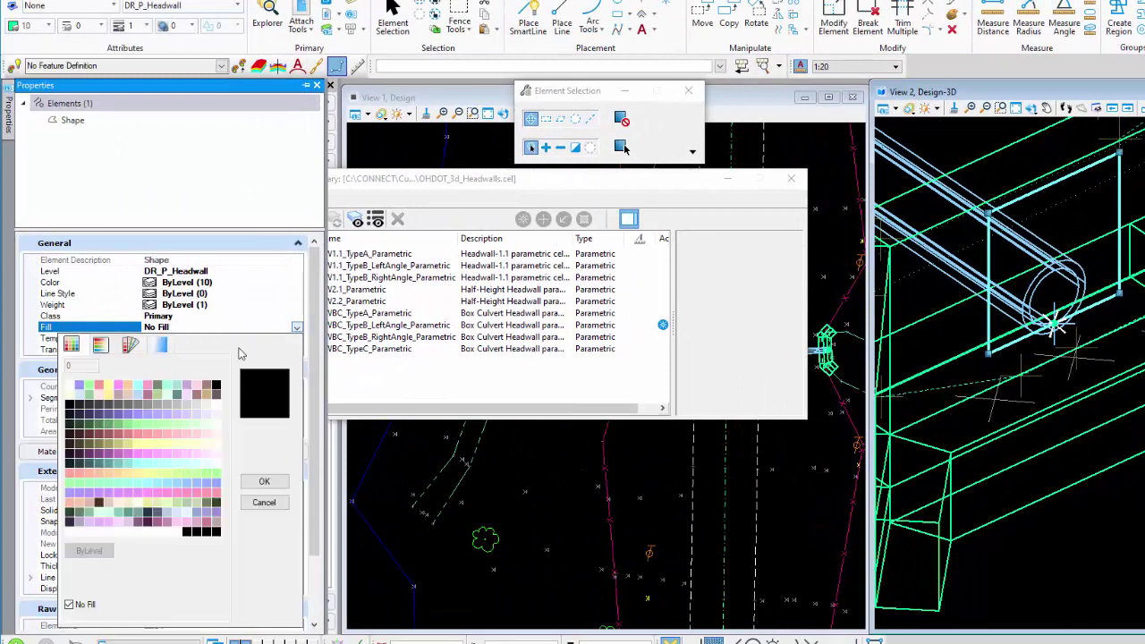
click(70, 606)
double_click(70, 473)
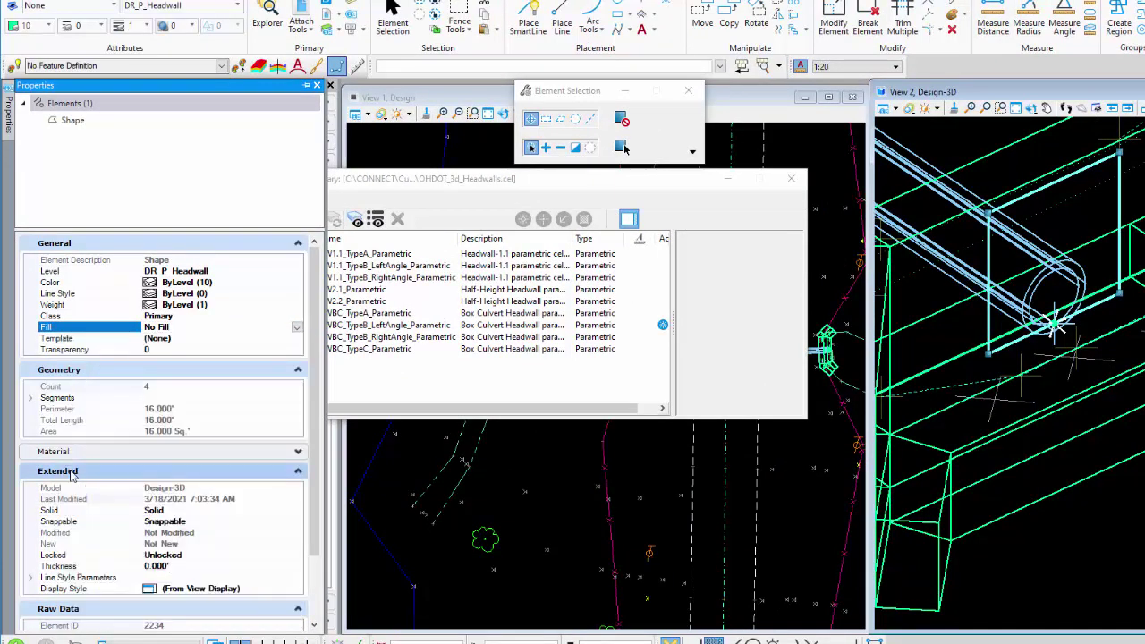
click(1058, 329)
Set View 2's display style to Smooth:Modeling
scroll(1130, 306, down, 3)
mouse_move(1130, 306)
shift+middle_down()
mouse_move(1037, 328)
mouse_move(1132, 315)
shift+middle_up()
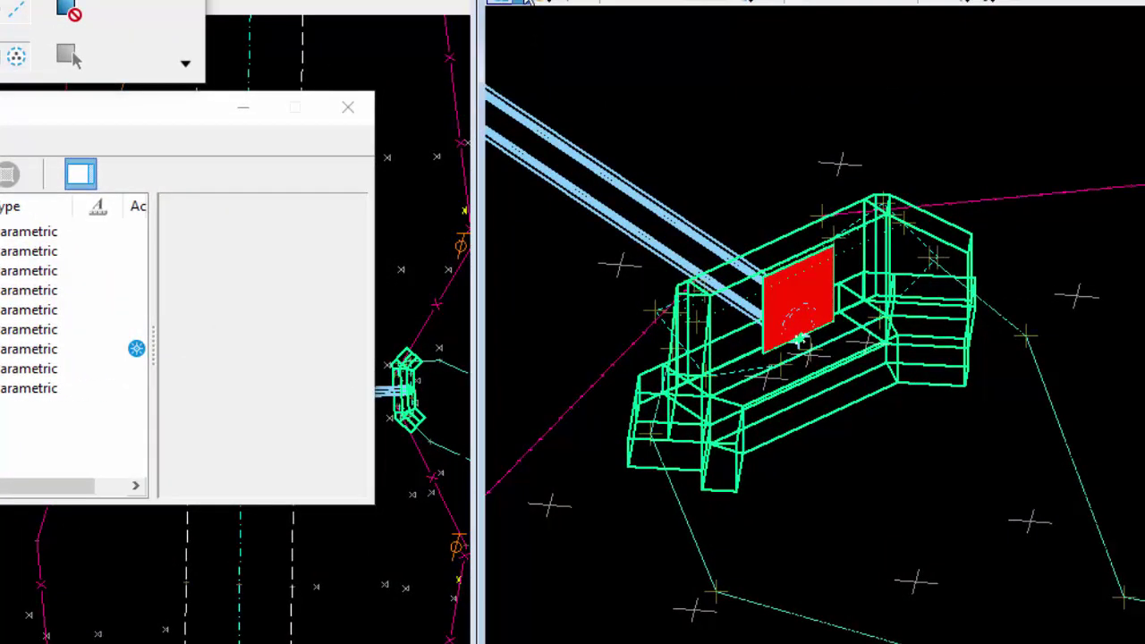
key(ctrl+b)
click(705, 91)
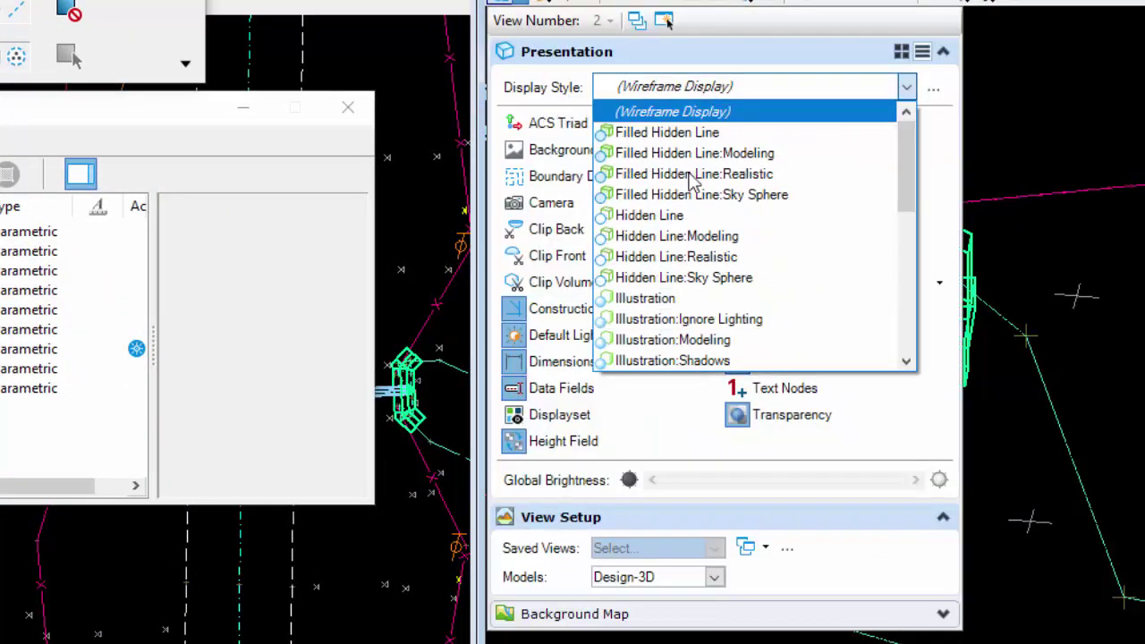
scroll(734, 263, down, 7)
scroll(667, 275, up, 2)
scroll(666, 275, up, 1)
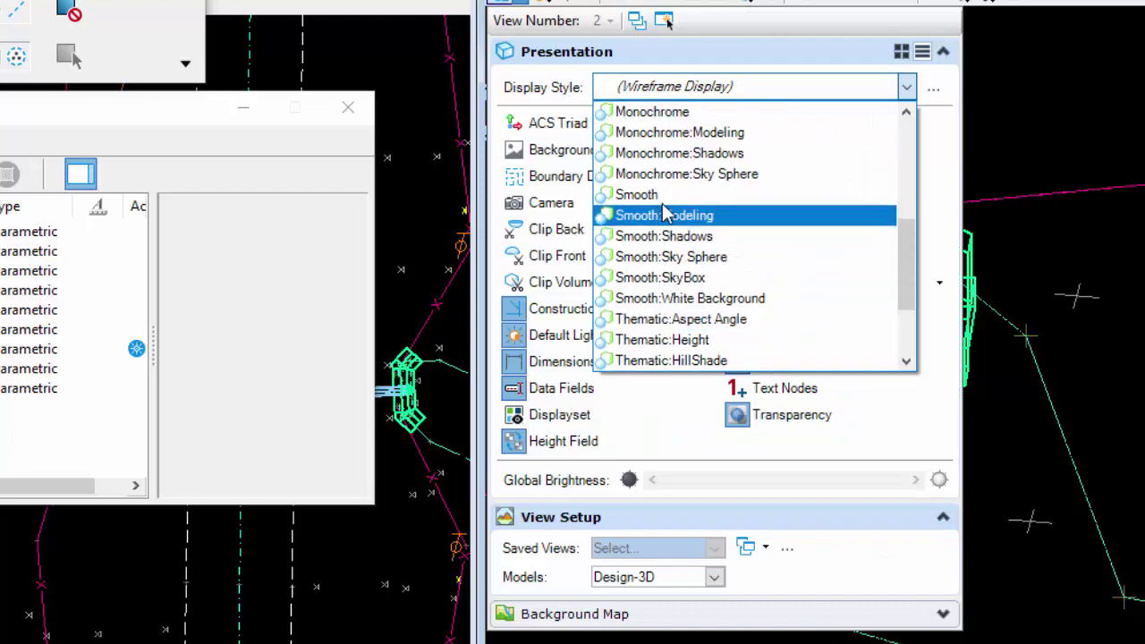
click(670, 214)
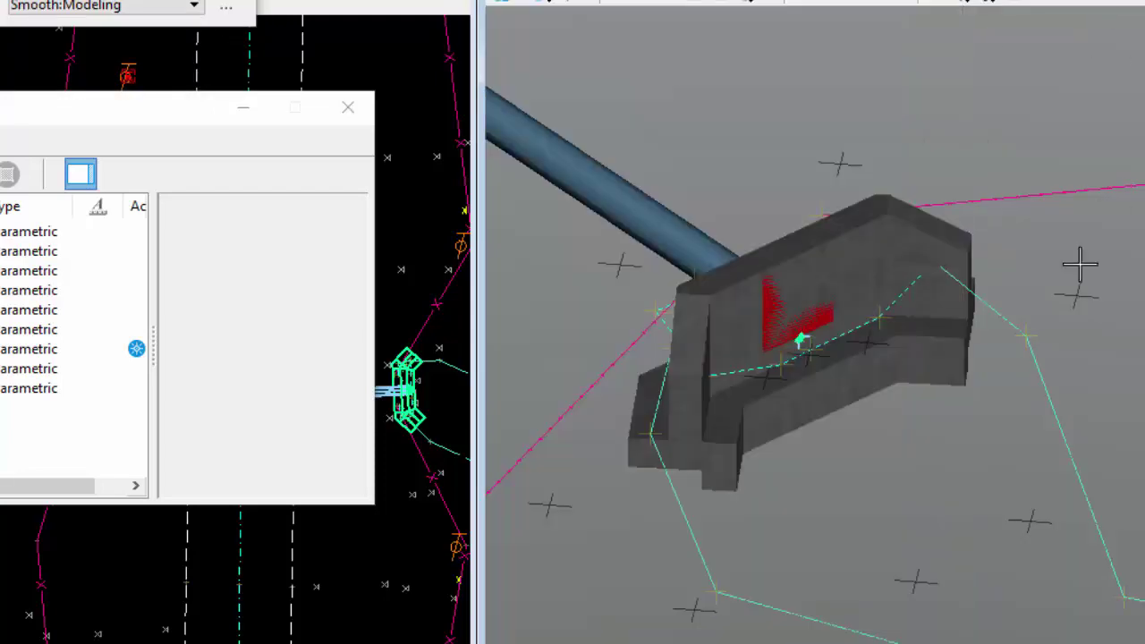
Examine the shaded east headwall from a rotated angle, checking the red block against the wall face
scroll(805, 318, up, 4)
scroll(773, 310, down, 2)
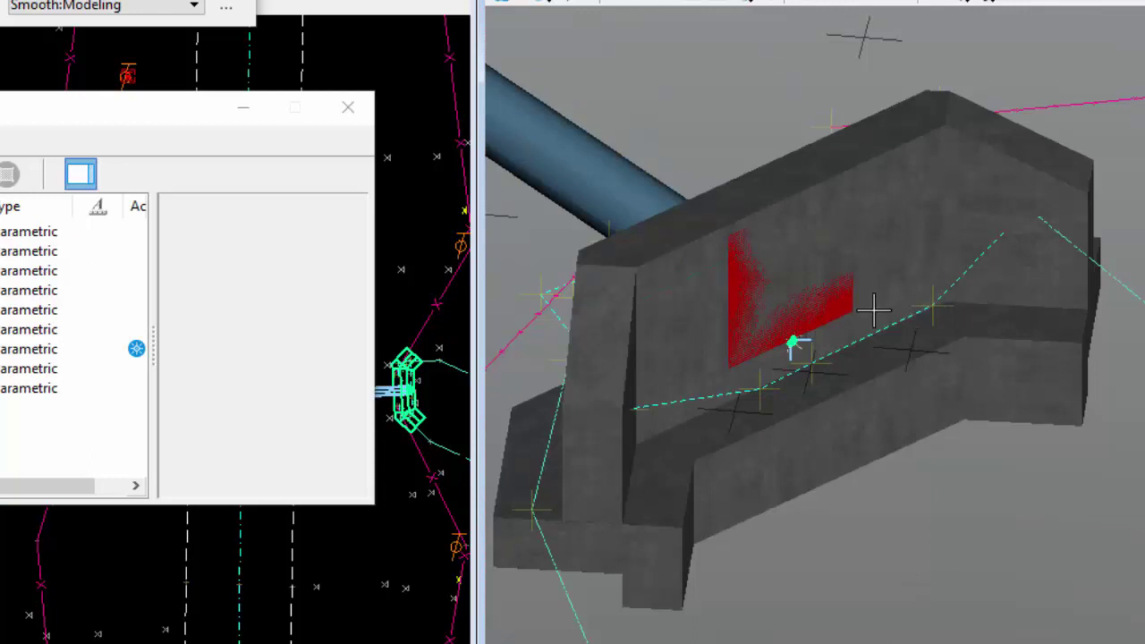
scroll(873, 331, down, 2)
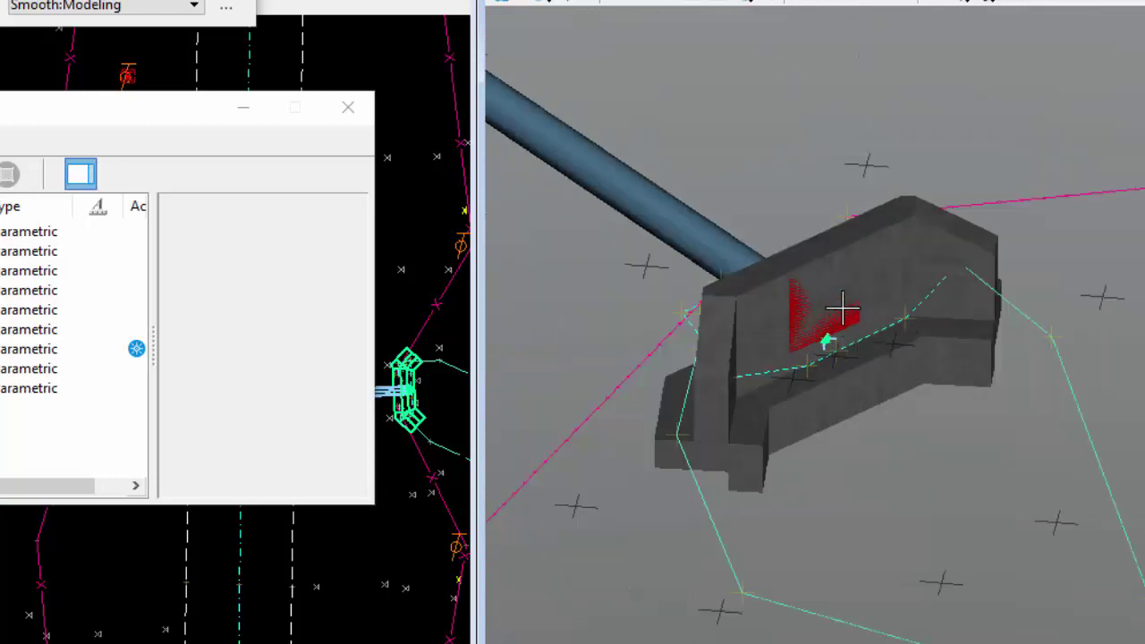
click(742, 3)
drag(994, 334, 959, 335)
scroll(921, 403, up, 4)
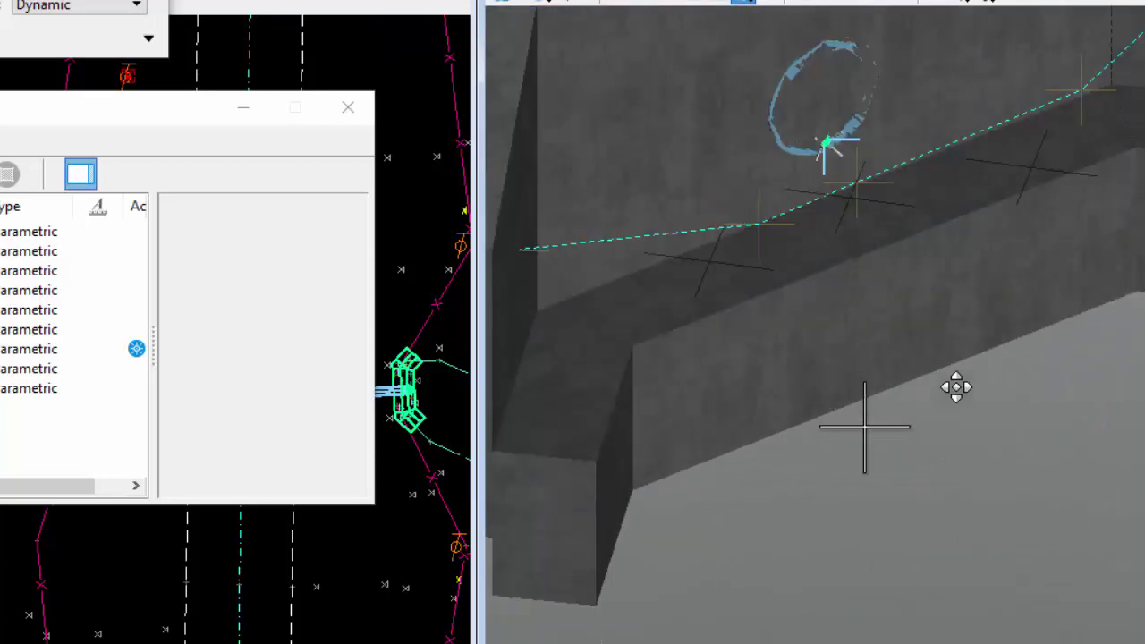
scroll(972, 407, down, 6)
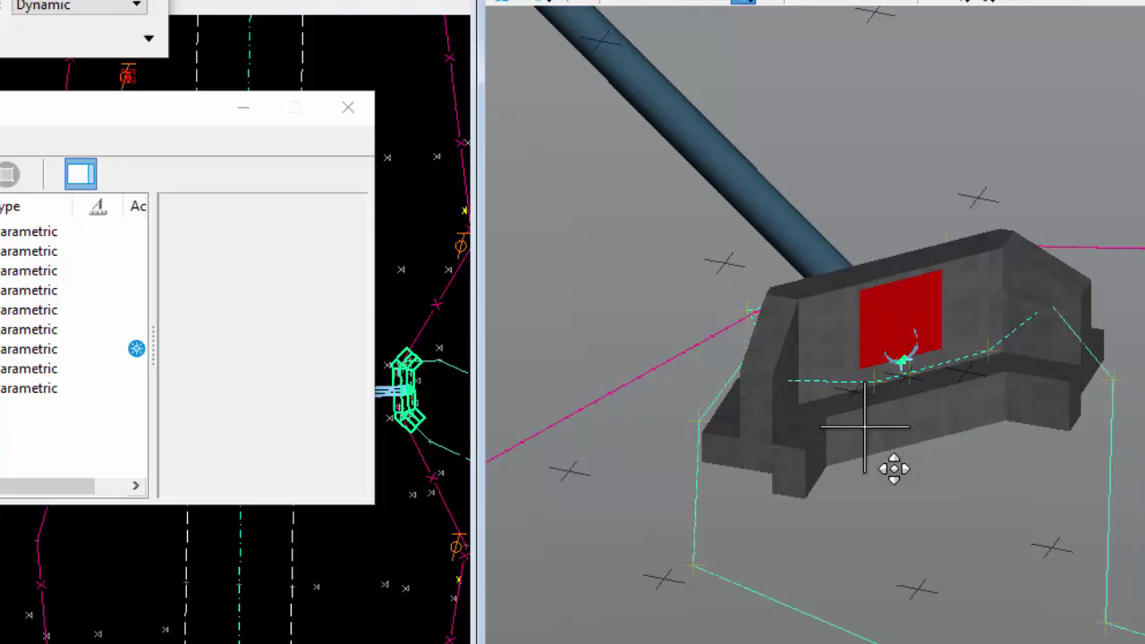
Inspect the pipe invert at the red block's lower edge, and view the whole east headwall with its conduit
scroll(903, 429, up, 3)
scroll(947, 324, up, 5)
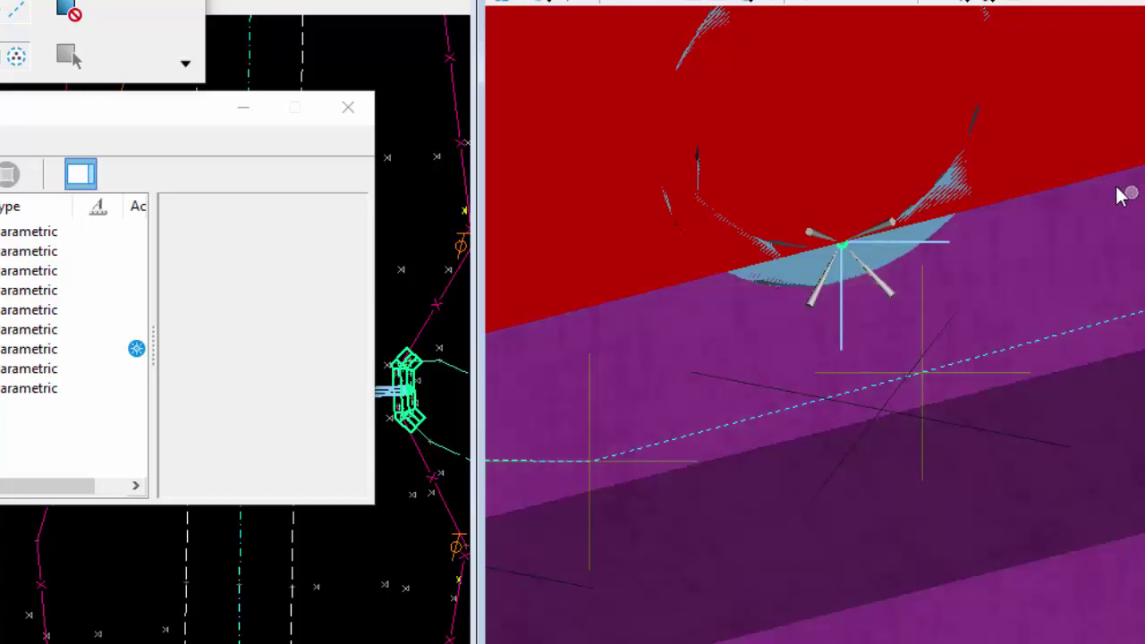
scroll(841, 237, down, 2)
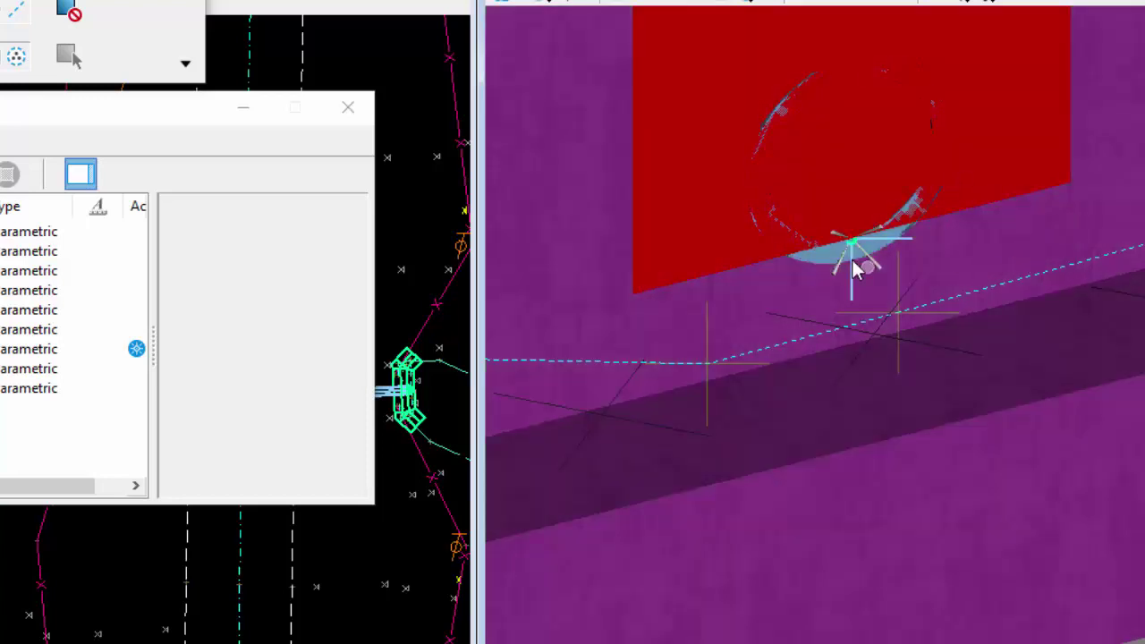
scroll(859, 265, down, 2)
scroll(940, 223, down, 2)
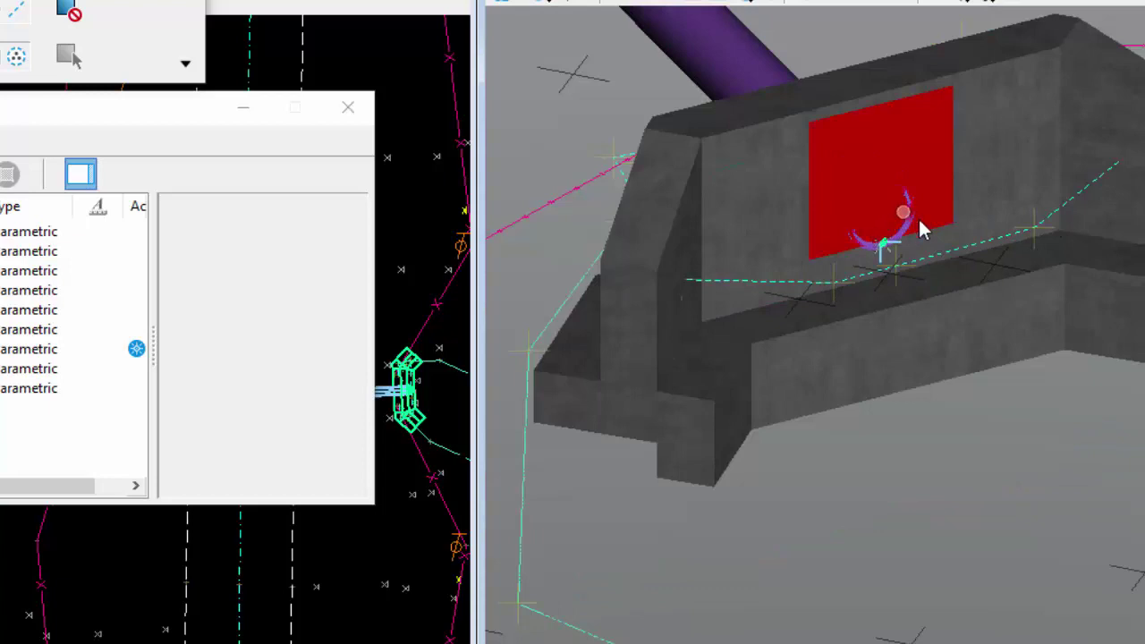
scroll(921, 228, down, 2)
scroll(962, 242, down, 2)
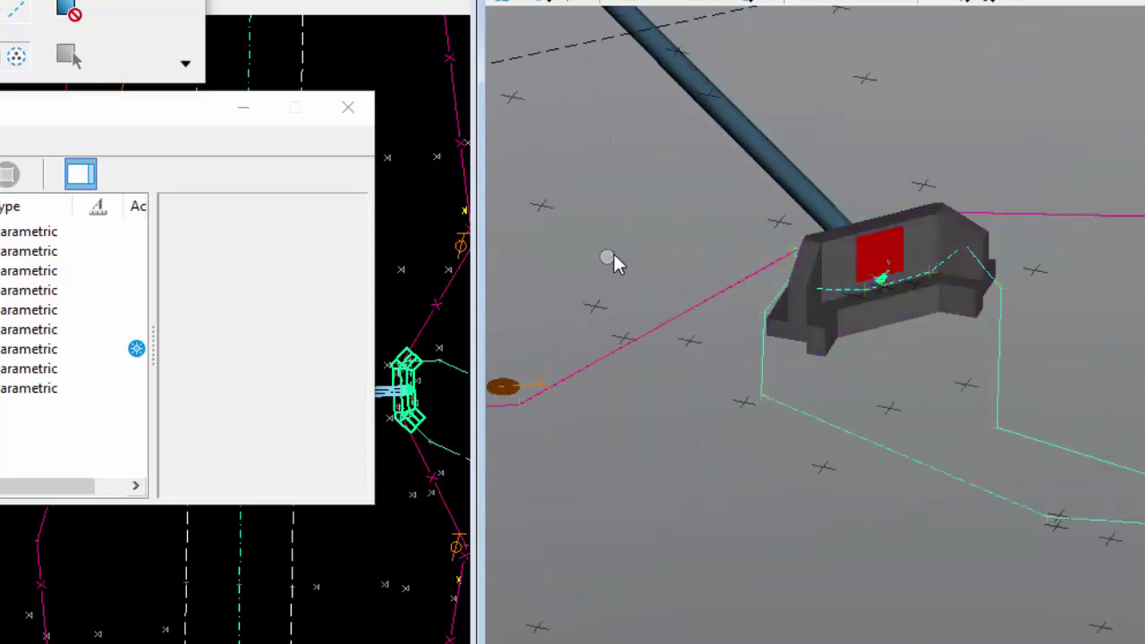
scroll(653, 277, up, 2)
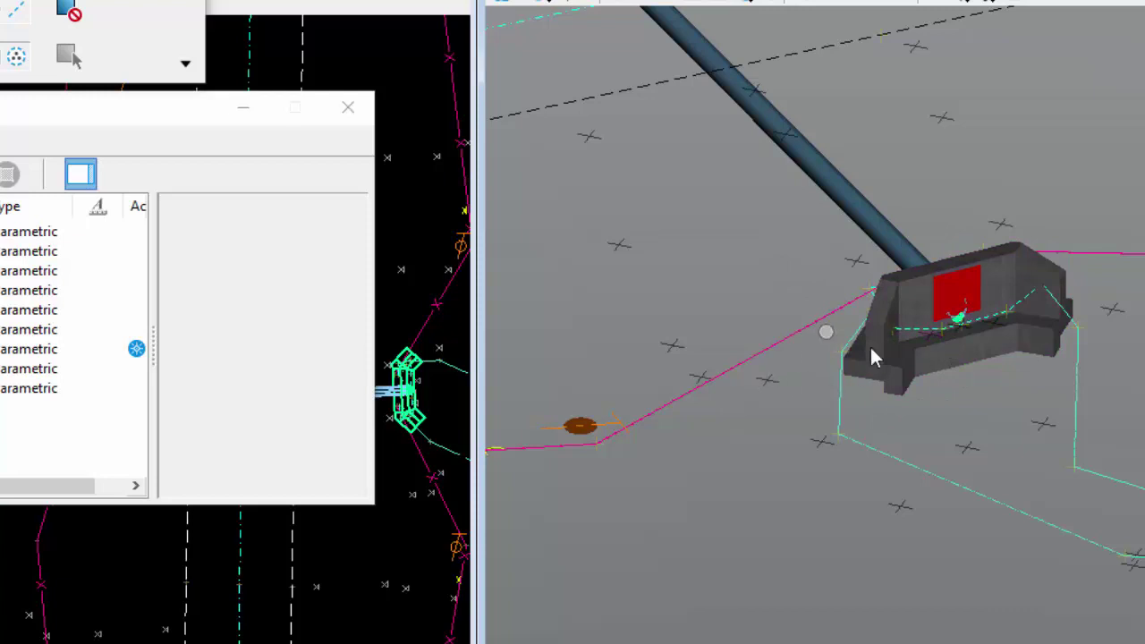
scroll(936, 374, up, 5)
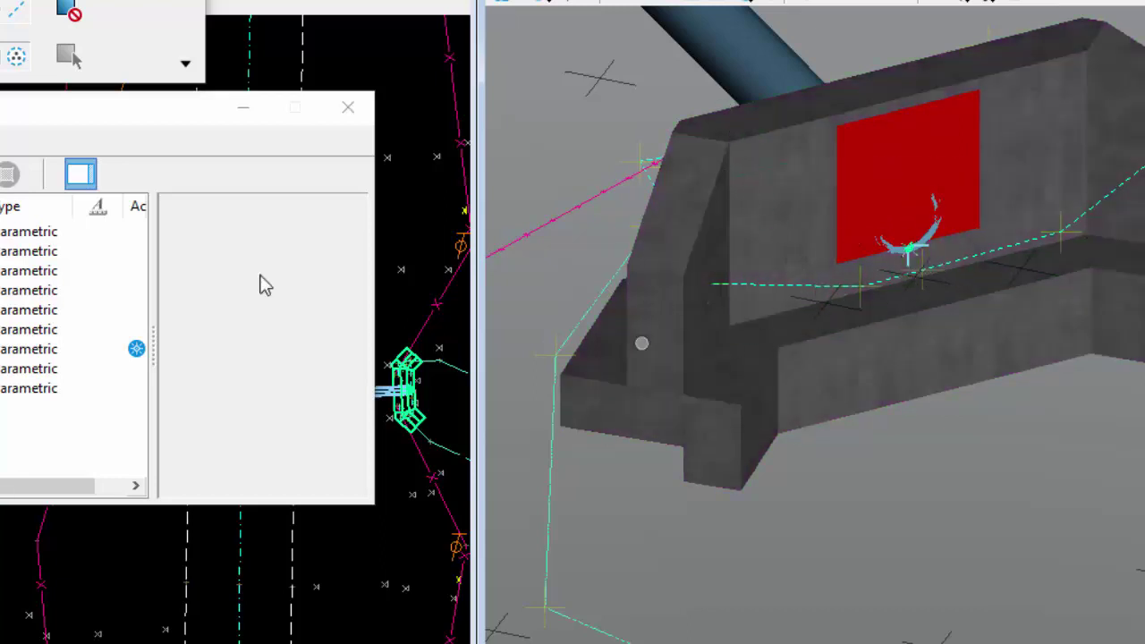
Move the cell library window off the plan view and examine the east headwall's pipe end in plan and 3D
drag(63, 112, 0, 17)
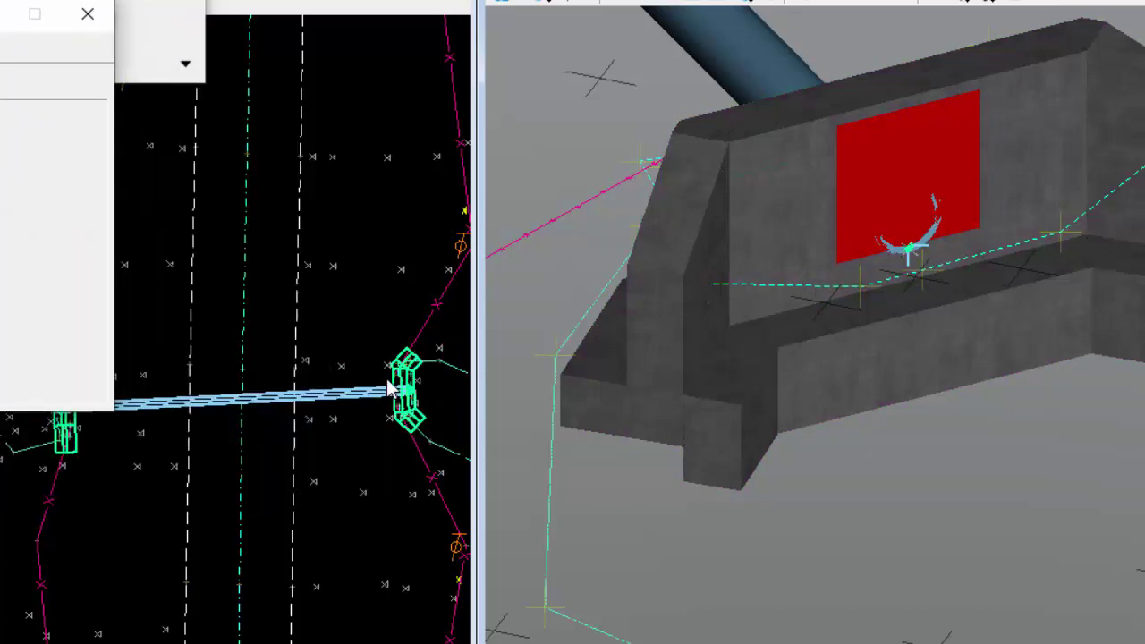
scroll(394, 394, up, 3)
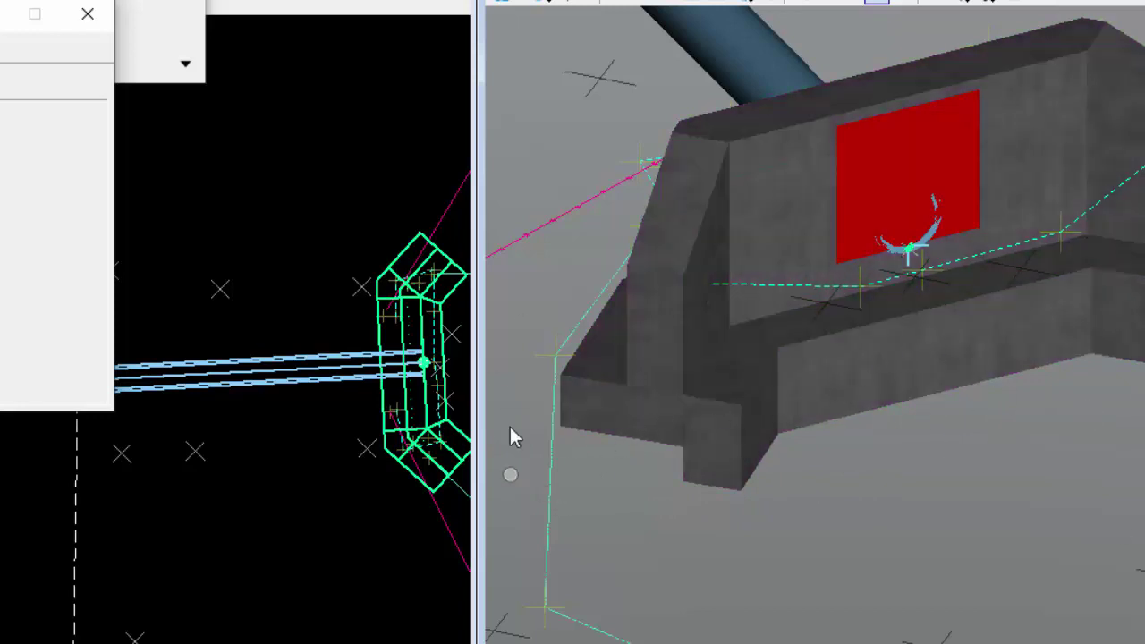
click(888, 225)
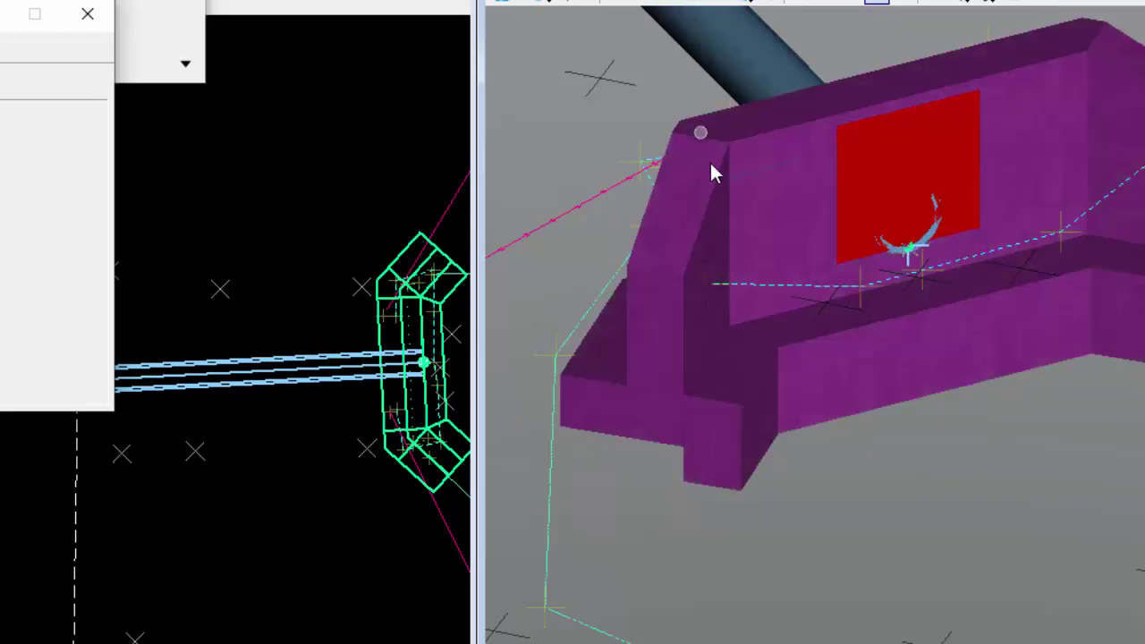
scroll(952, 327, up, 3)
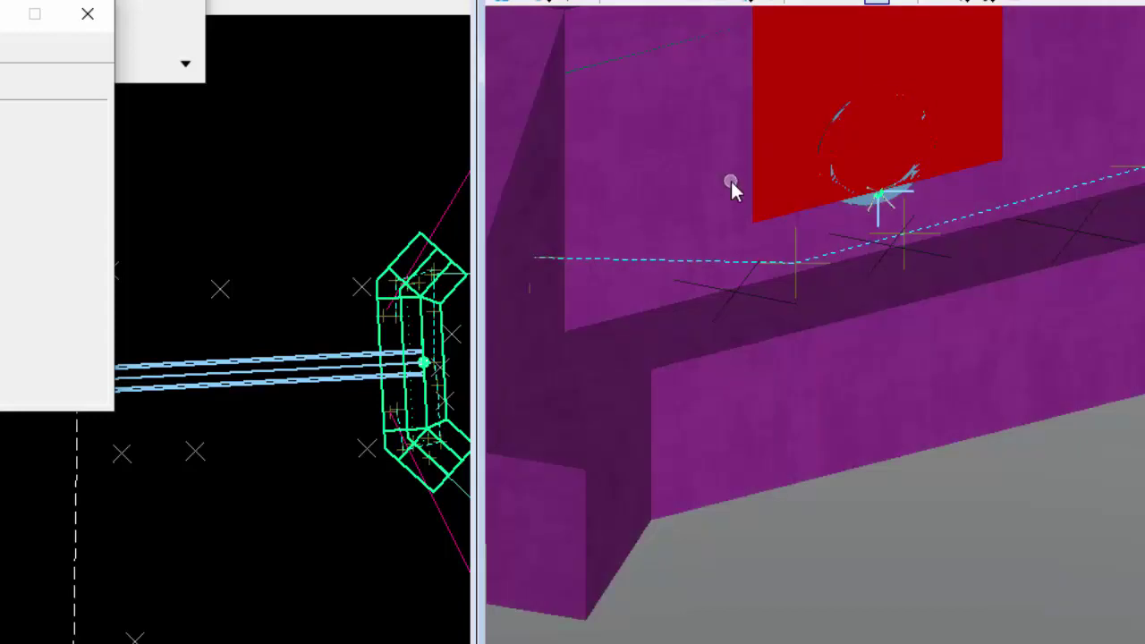
scroll(879, 193, down, 2)
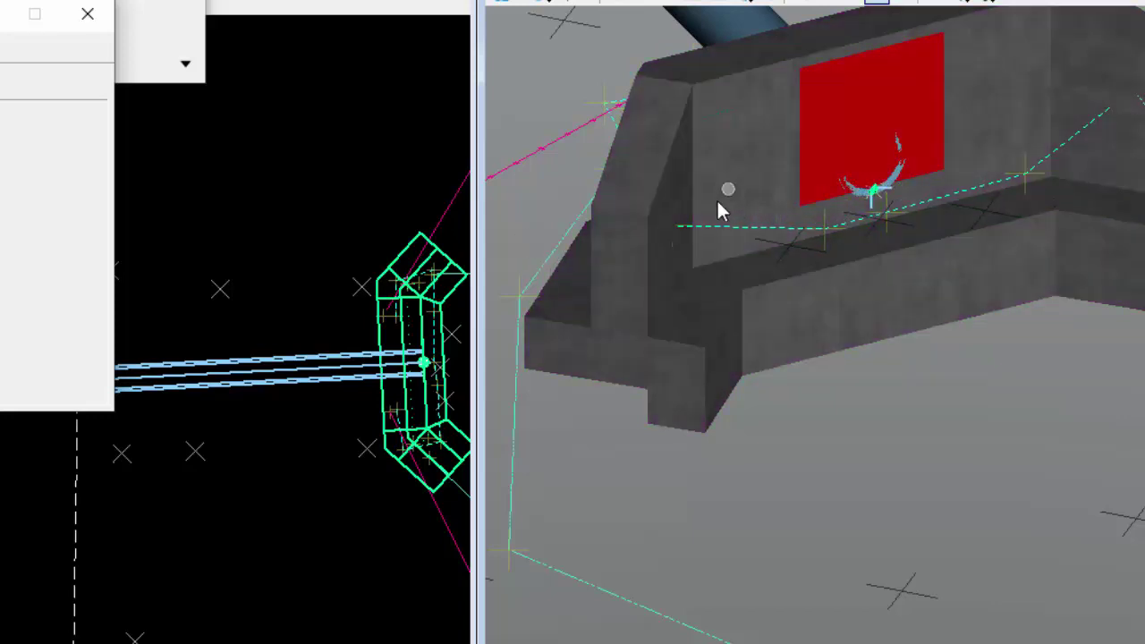
scroll(887, 228, up, 3)
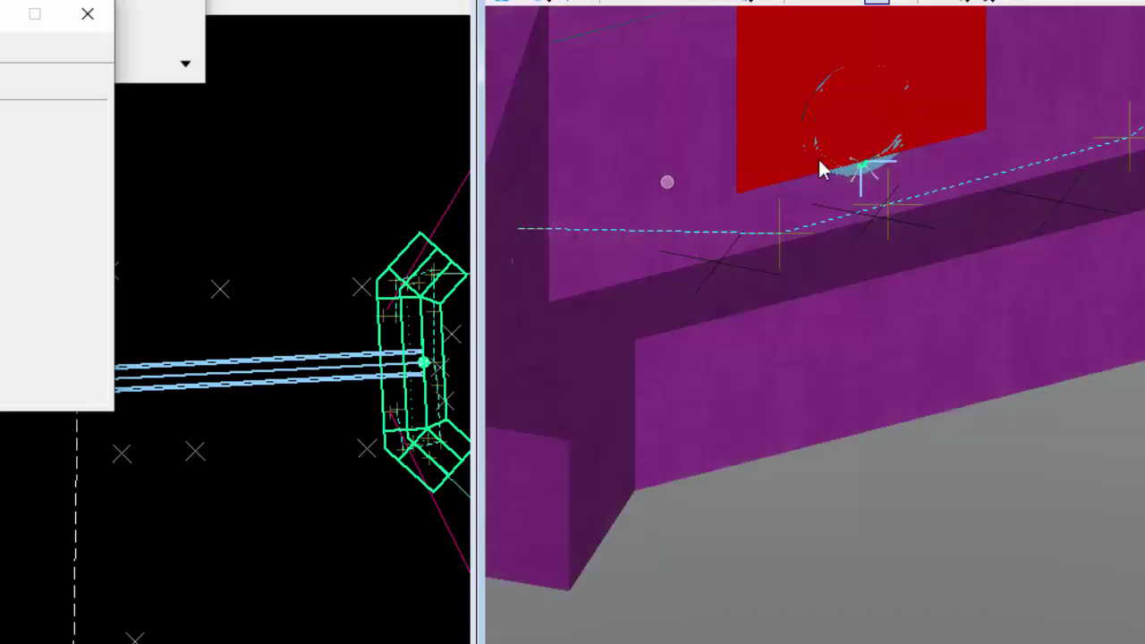
scroll(855, 143, down, 3)
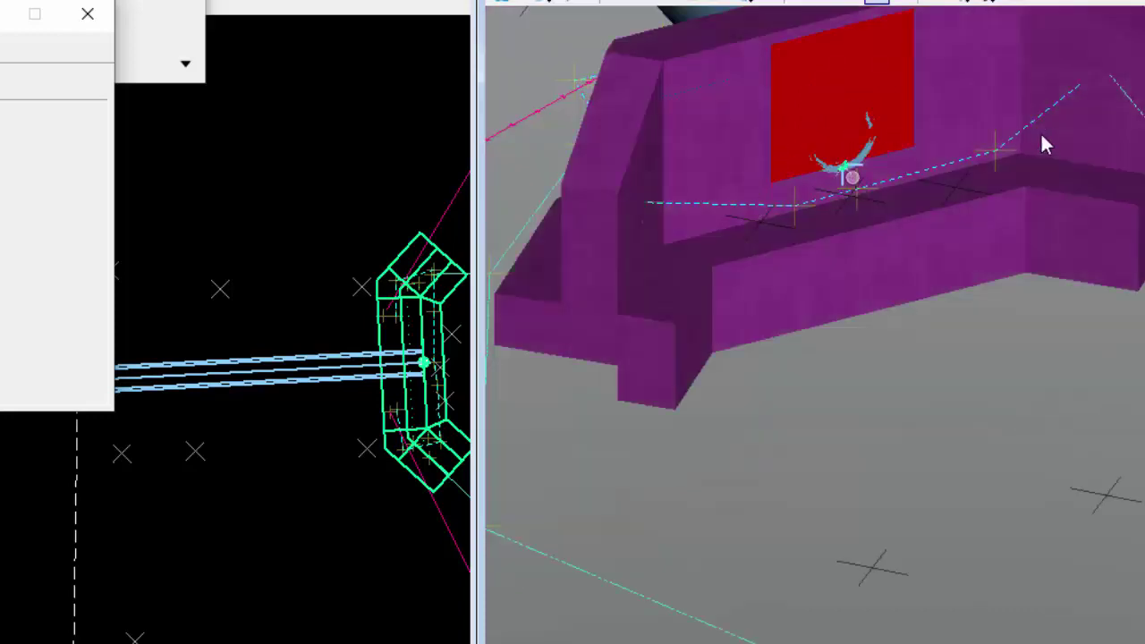